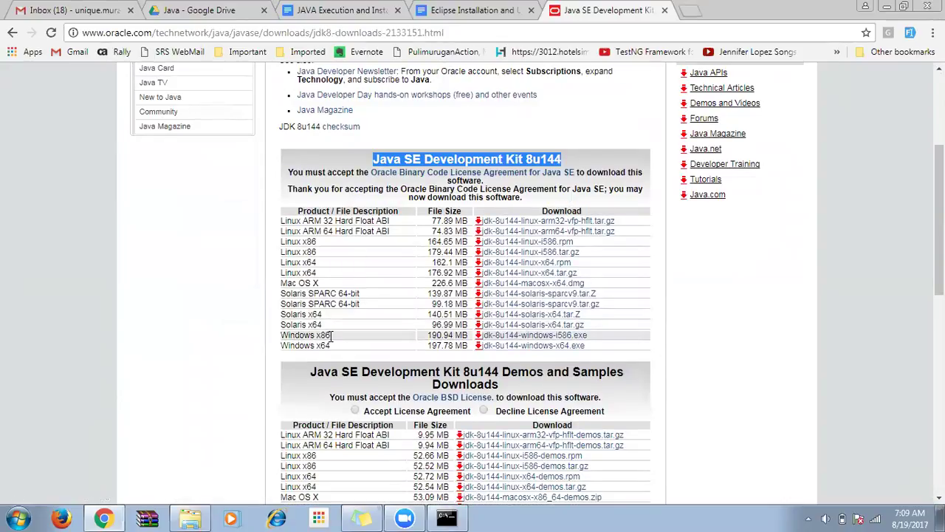
Check the computer's system type against the Windows x86 and x64 downloads, and highlight the jdk-8u144-windows-x64.exe link
drag(330, 337, 316, 336)
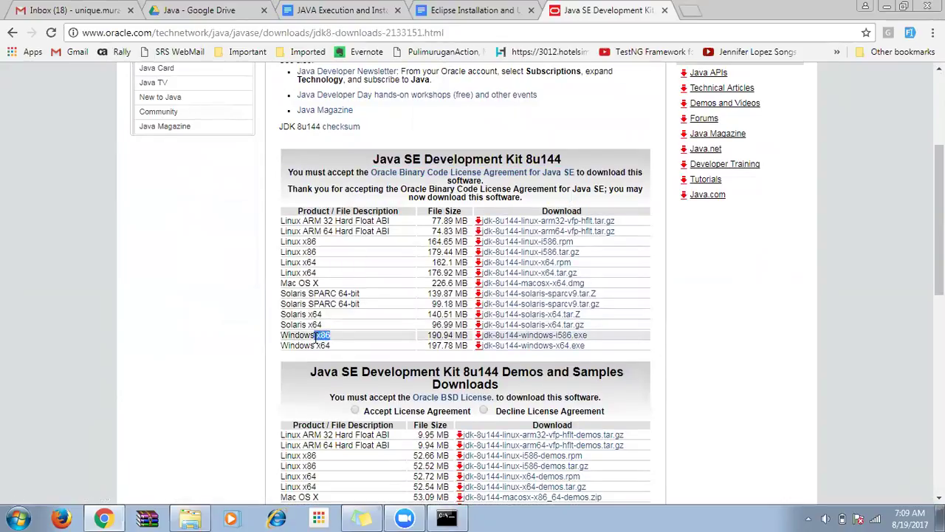
mouse_move(330, 346)
mouse_down()
mouse_move(318, 347)
mouse_move(332, 337)
mouse_move(318, 336)
mouse_up()
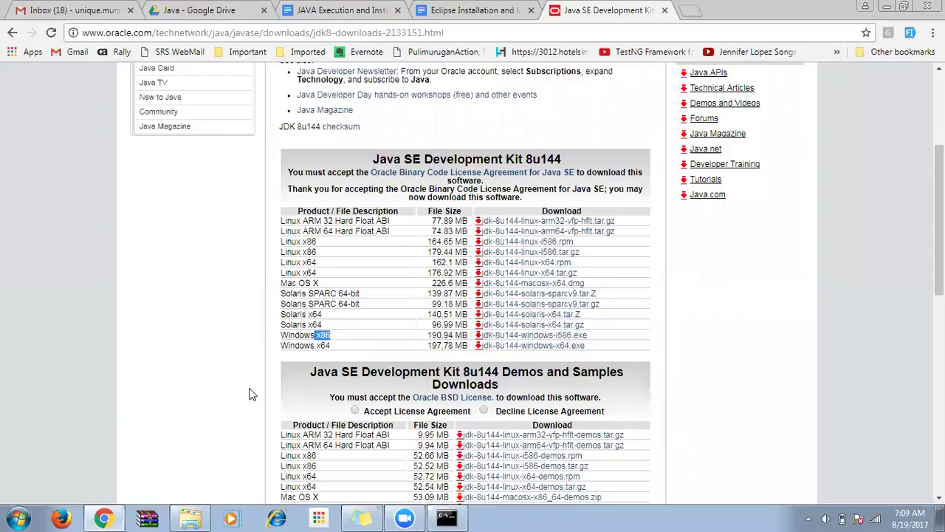
click(22, 515)
right_click(209, 187)
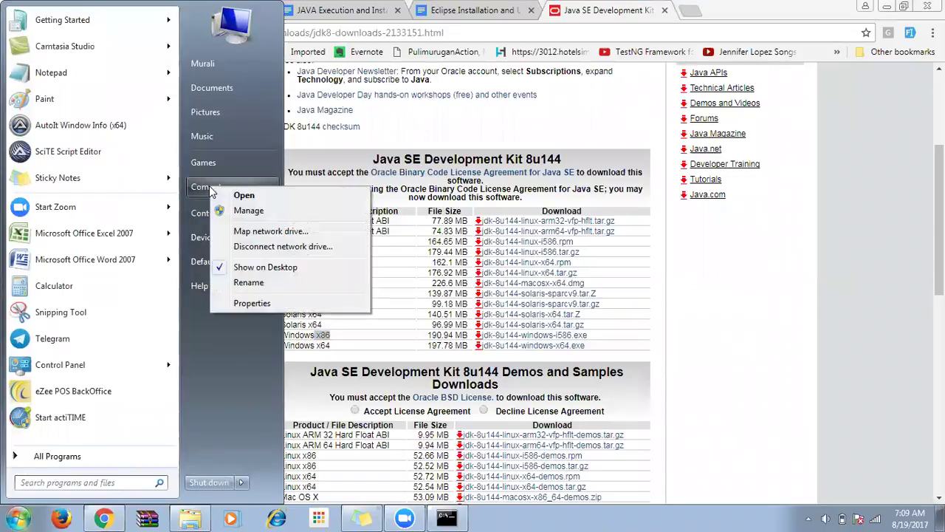
click(247, 303)
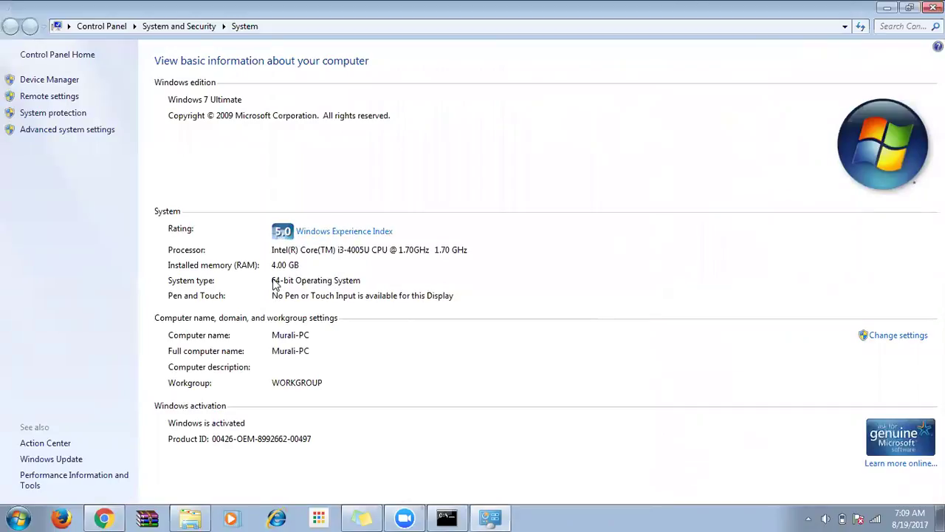
key(alt+F4)
click(332, 345)
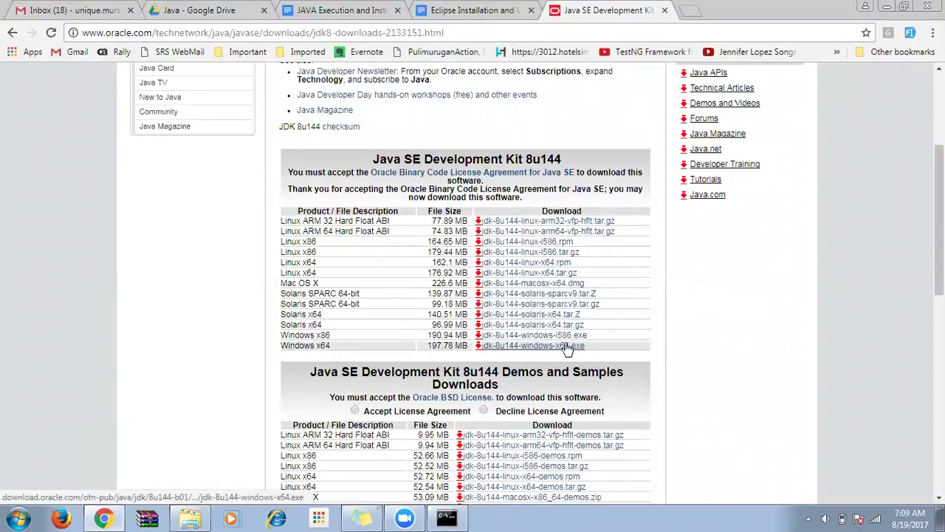
drag(591, 348, 484, 351)
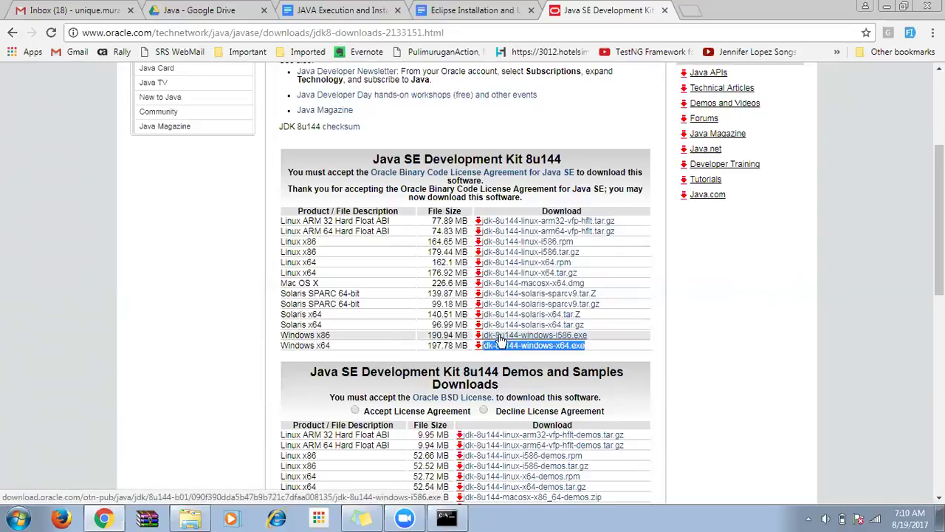
Switch to Windows Explorer and open the C:\Program Files\Java folder
click(190, 517)
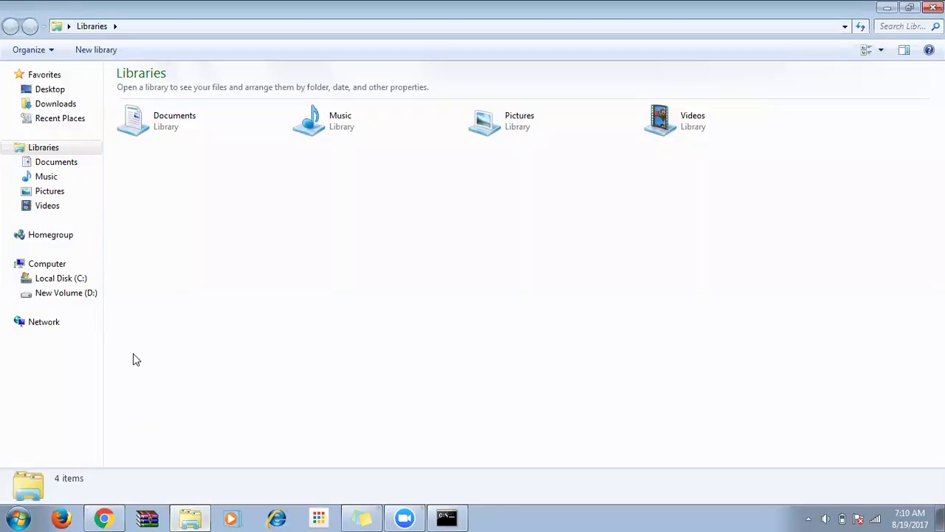
click(74, 280)
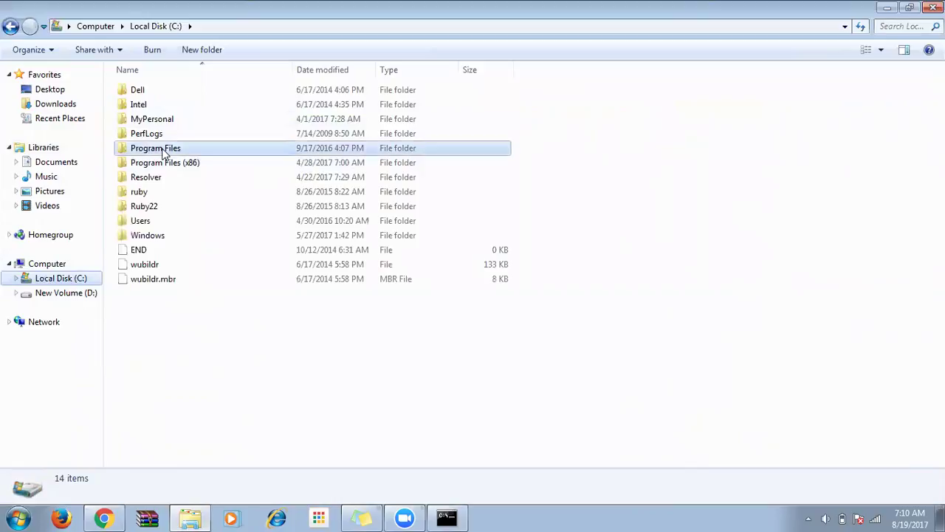
click(188, 152)
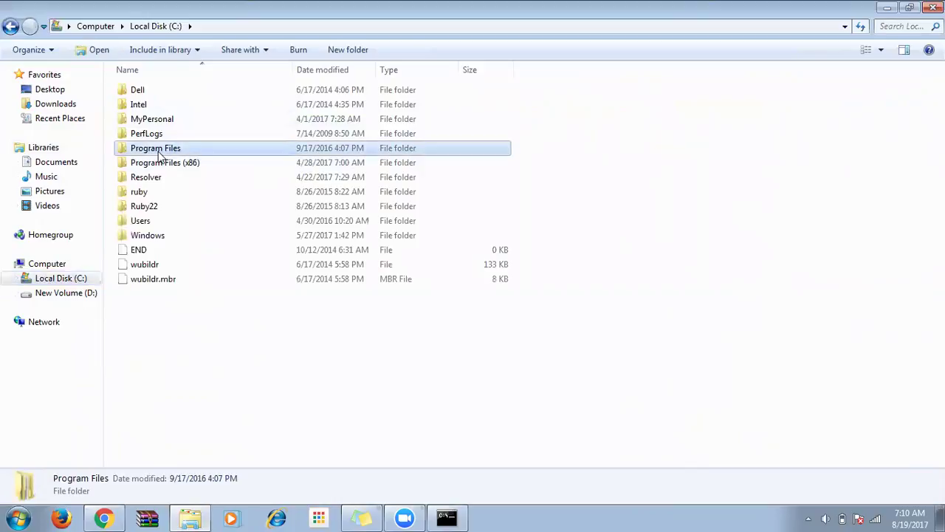
double_click(158, 151)
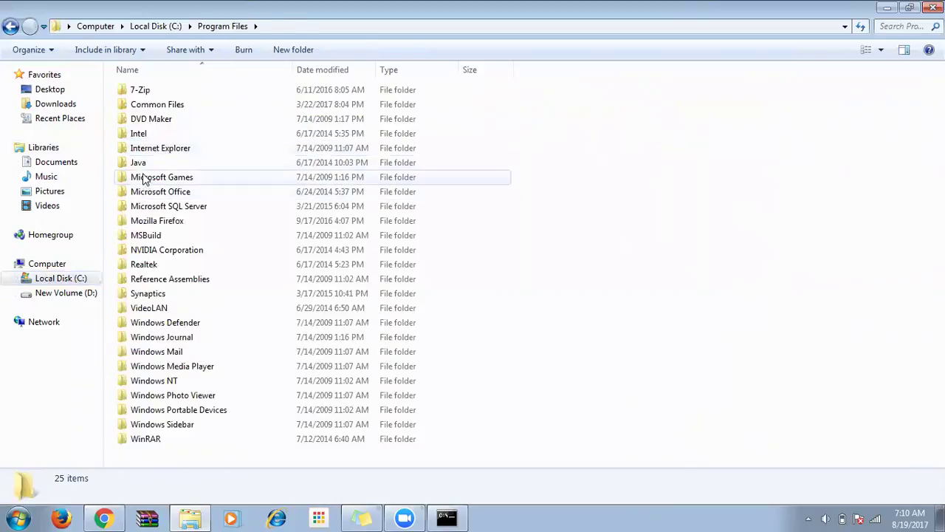
click(164, 162)
double_click(163, 164)
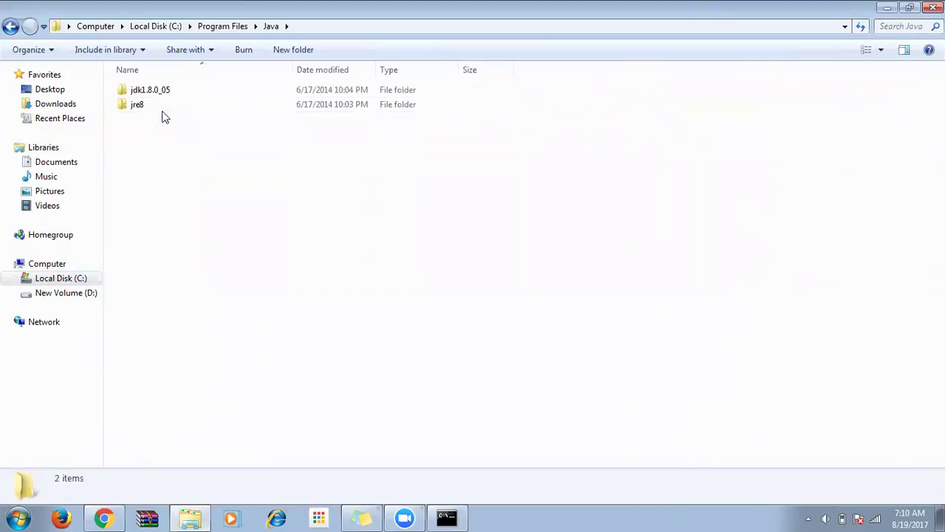
Select the jdk1.8.0_05 and jre8 folders together to point out the Java installation folders
click(139, 105)
click(141, 89)
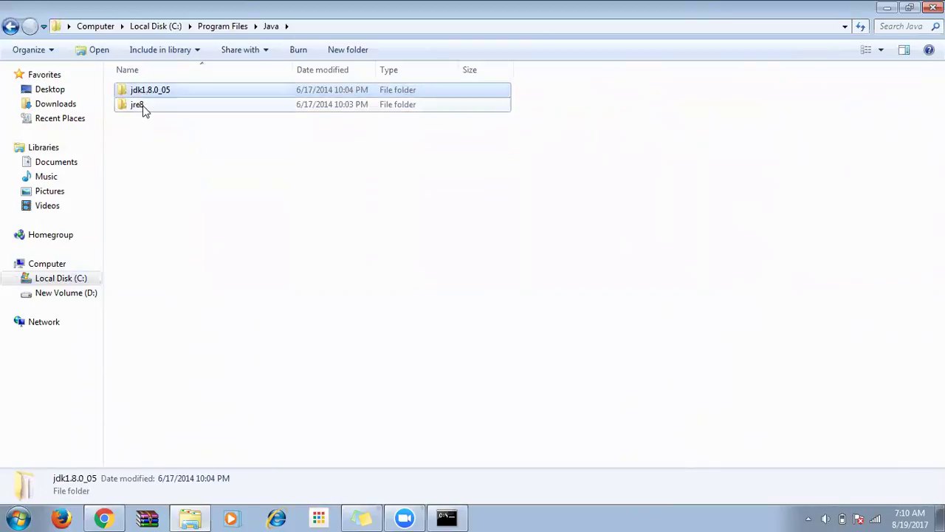
ctrl+click(145, 109)
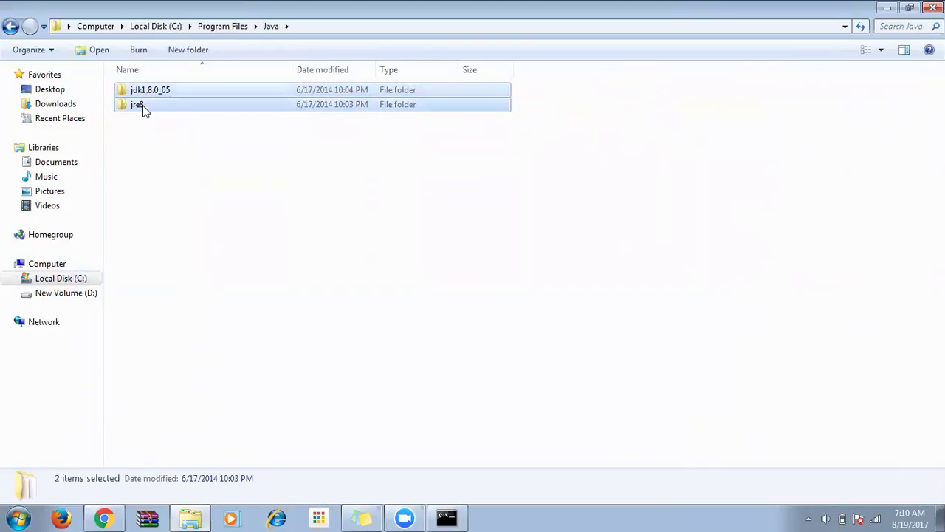
click(141, 106)
click(142, 89)
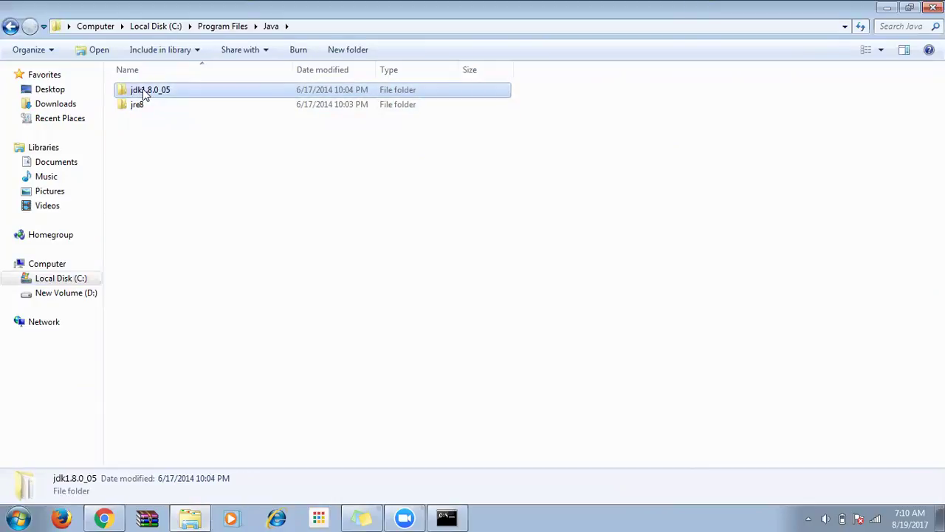
ctrl+click(143, 107)
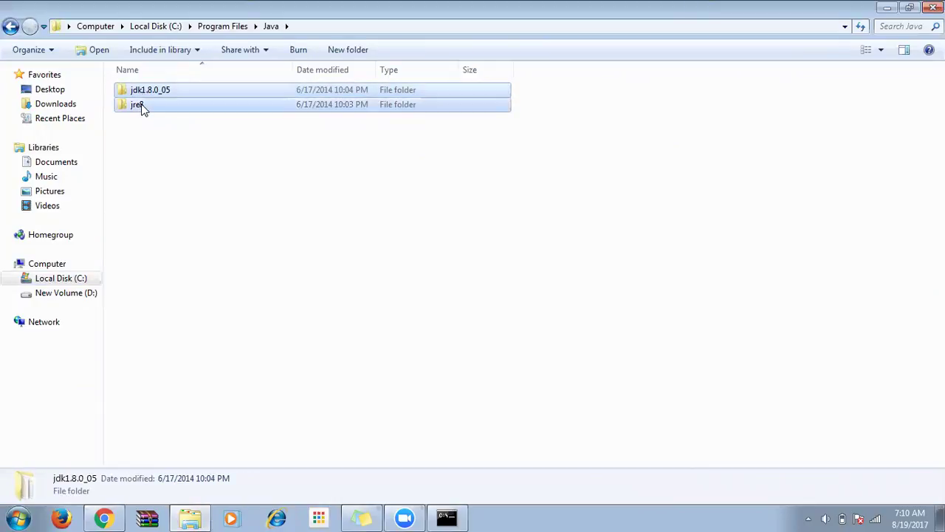
Open the bin folder inside jdk1.8.0_05 and copy its full path
double_click(165, 89)
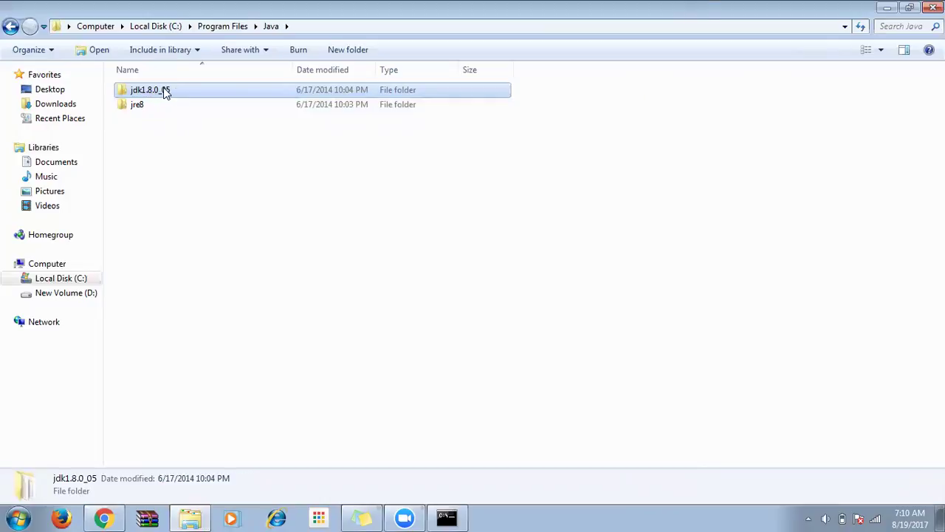
double_click(130, 91)
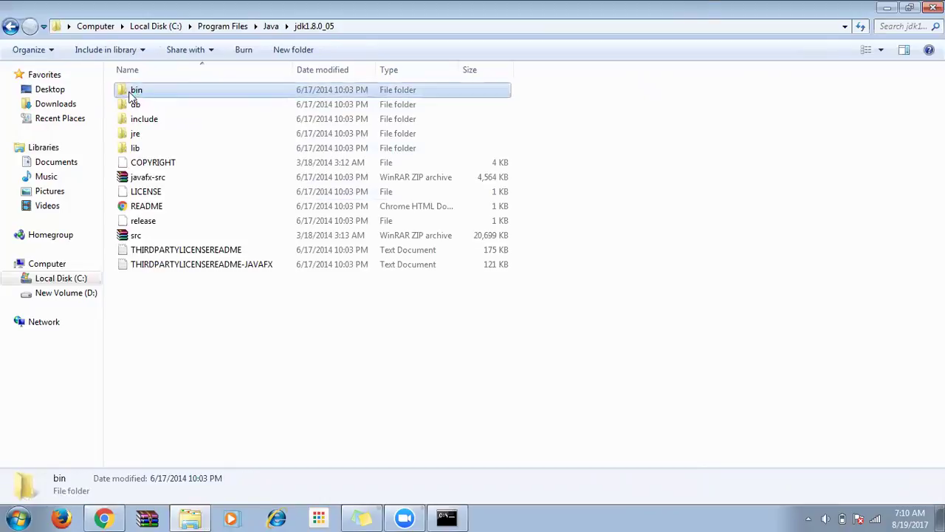
click(389, 27)
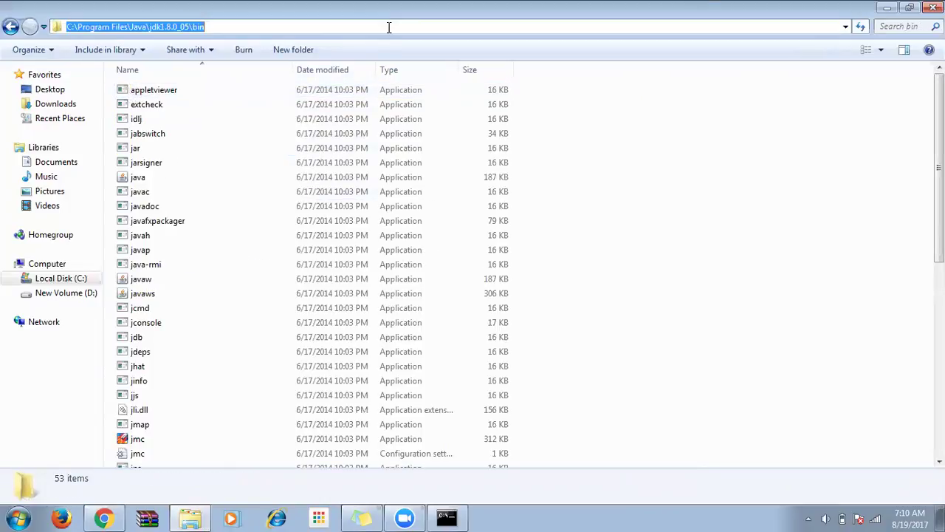
right_click(196, 26)
click(232, 68)
Open the Environment Variables dialog from the computer's advanced system settings
click(18, 517)
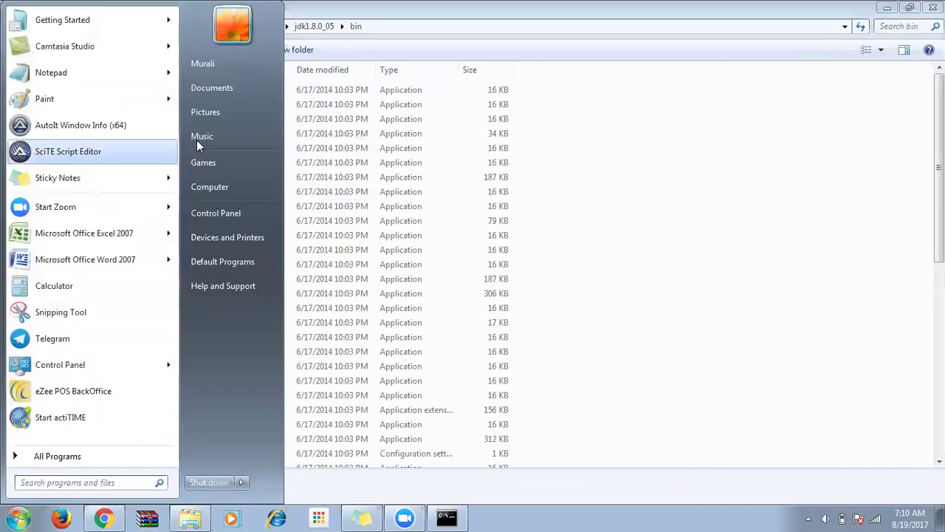
right_click(212, 190)
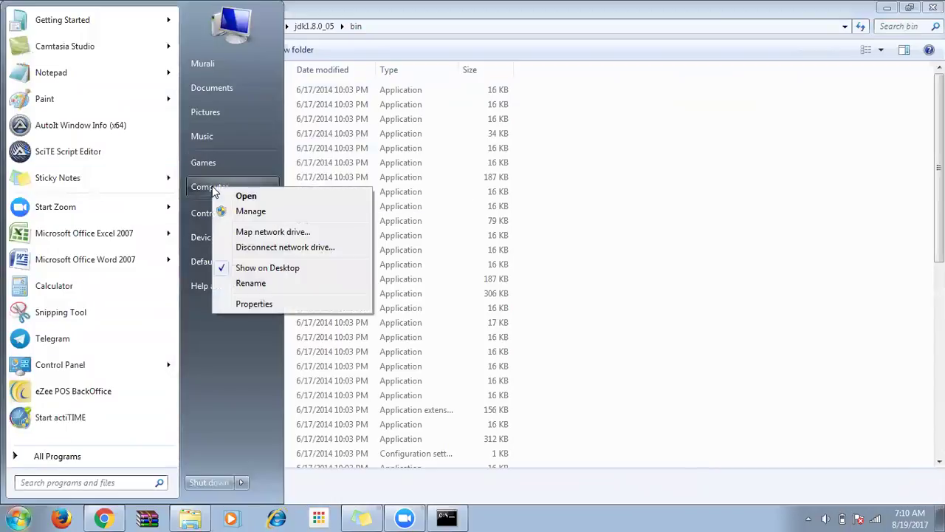
click(249, 305)
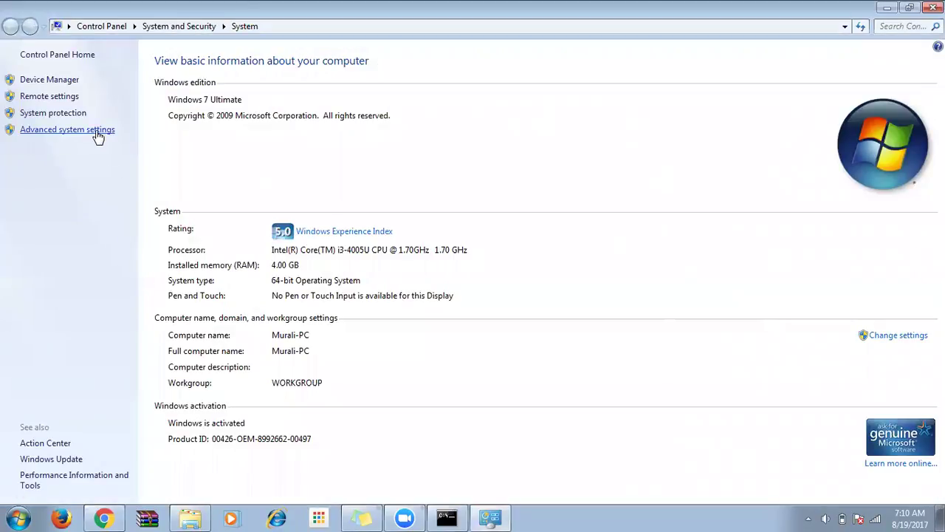
click(98, 136)
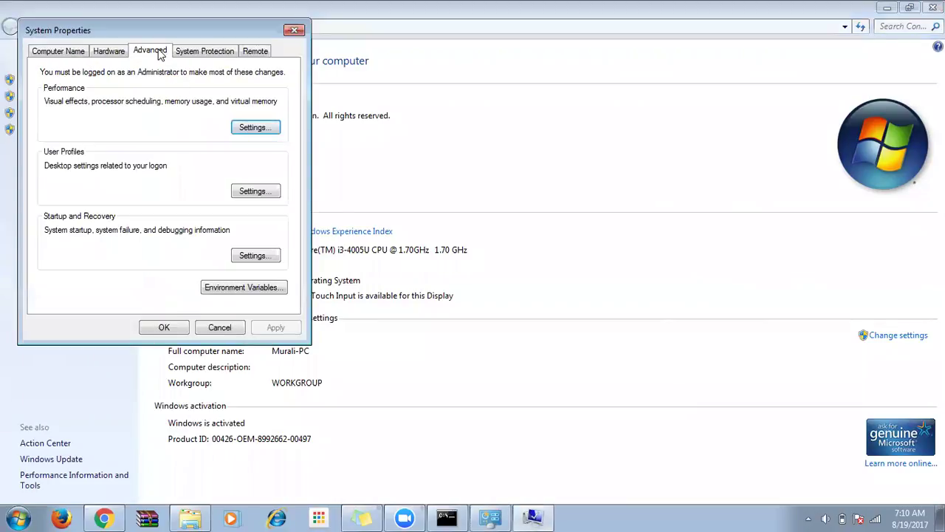
click(269, 293)
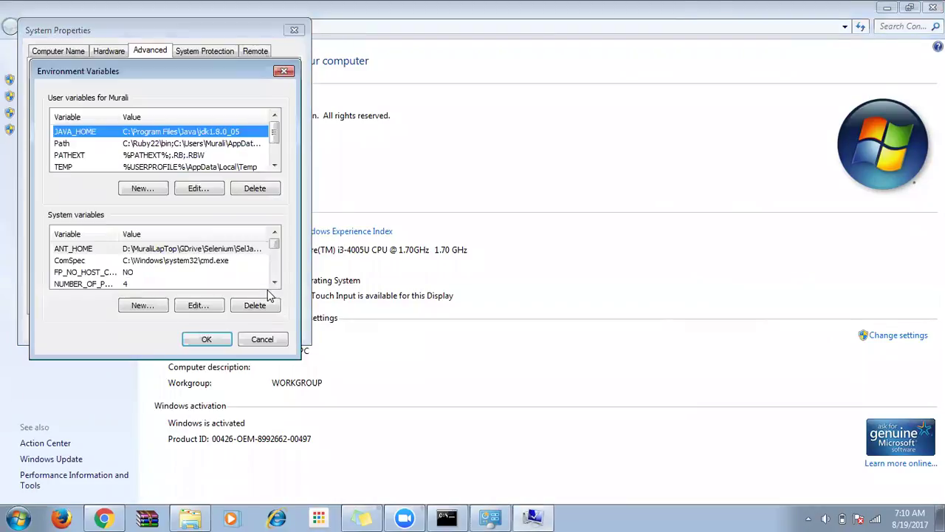
Try to append C:\Program Files\Java\jdk1.8.0_05\bin to the system Path variable, then leave the dialogs without saving
click(95, 276)
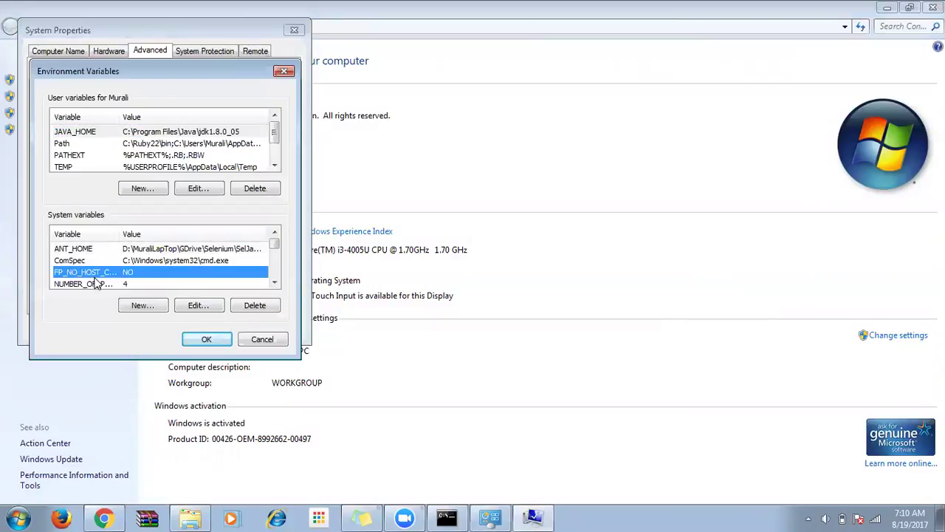
key(p)
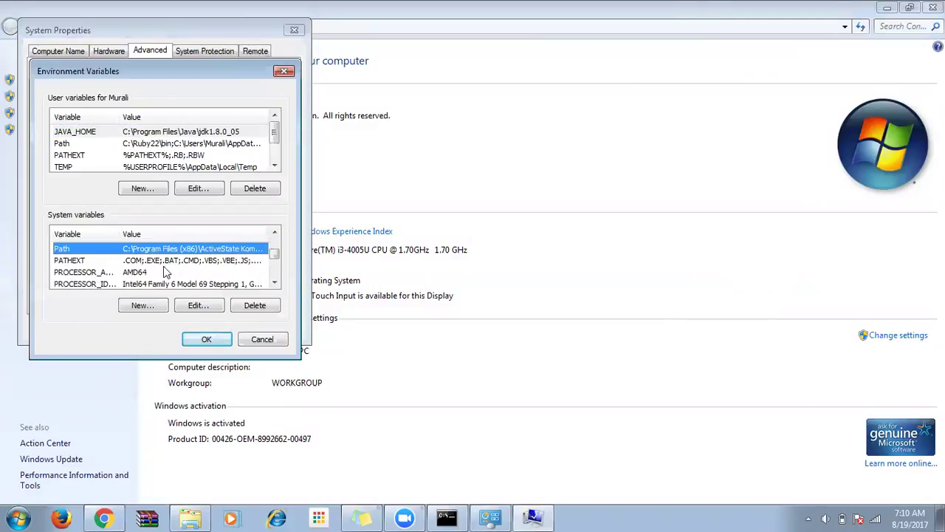
drag(278, 258, 280, 256)
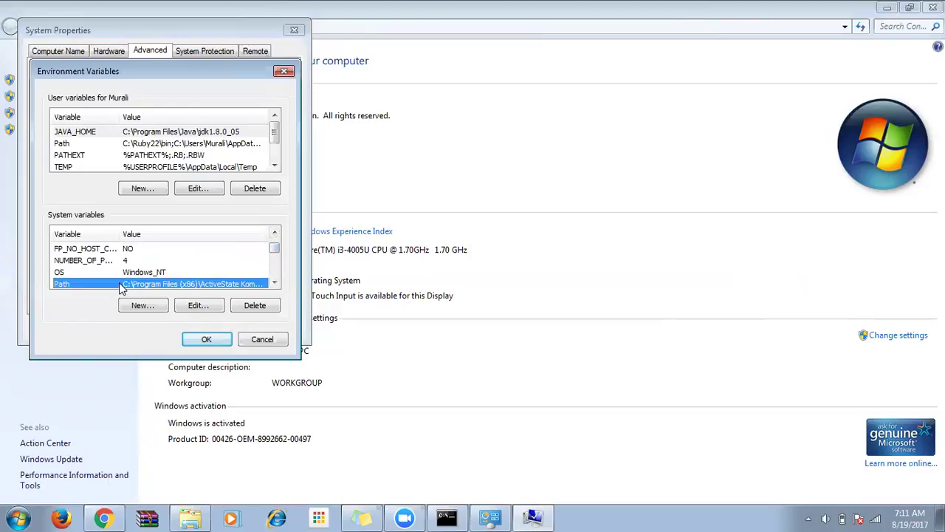
click(196, 308)
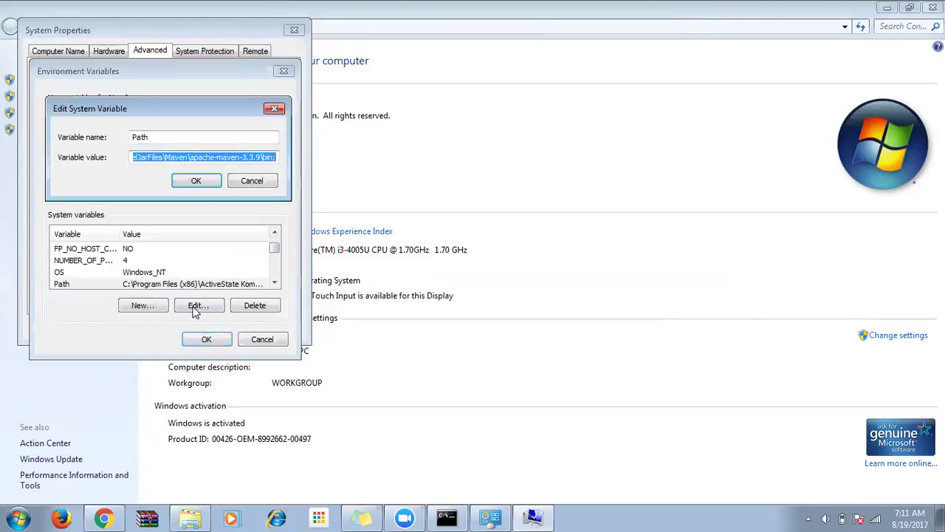
click(262, 159)
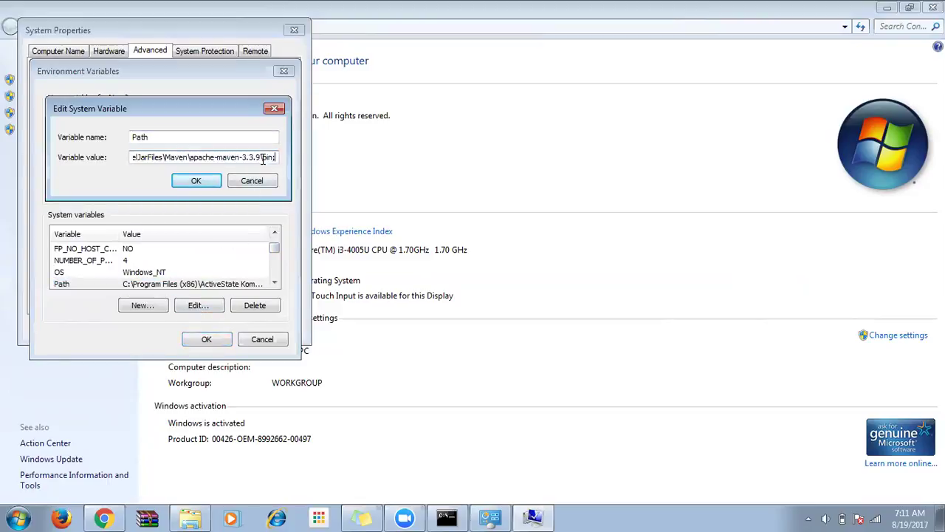
drag(264, 159, 321, 160)
key(ctrl+v)
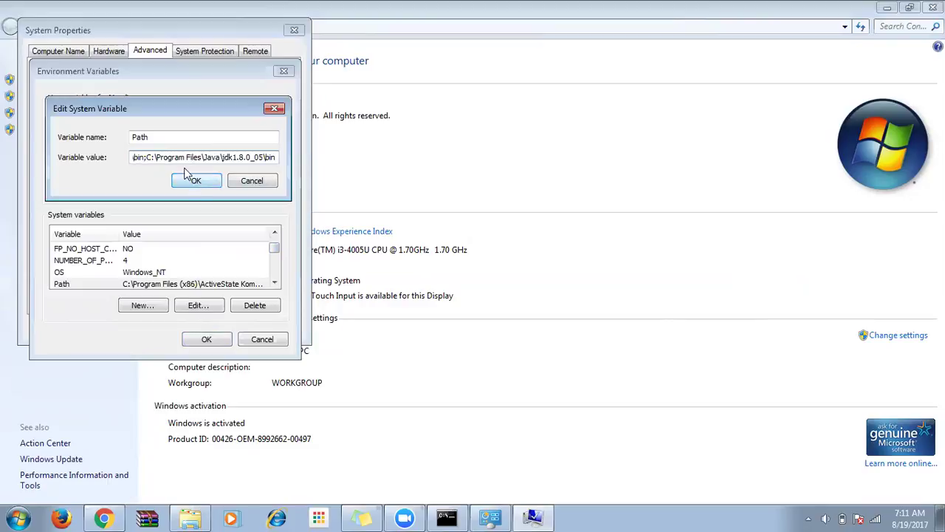
drag(148, 157, 210, 182)
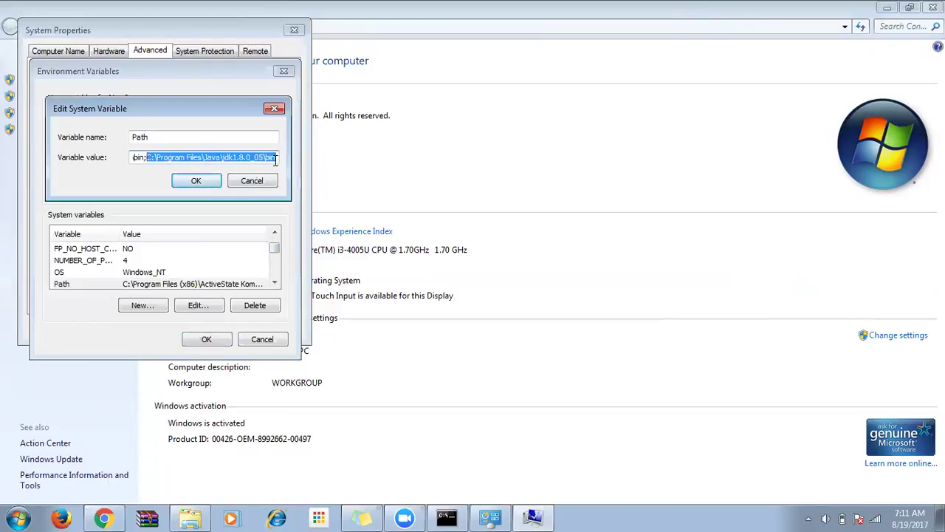
click(256, 183)
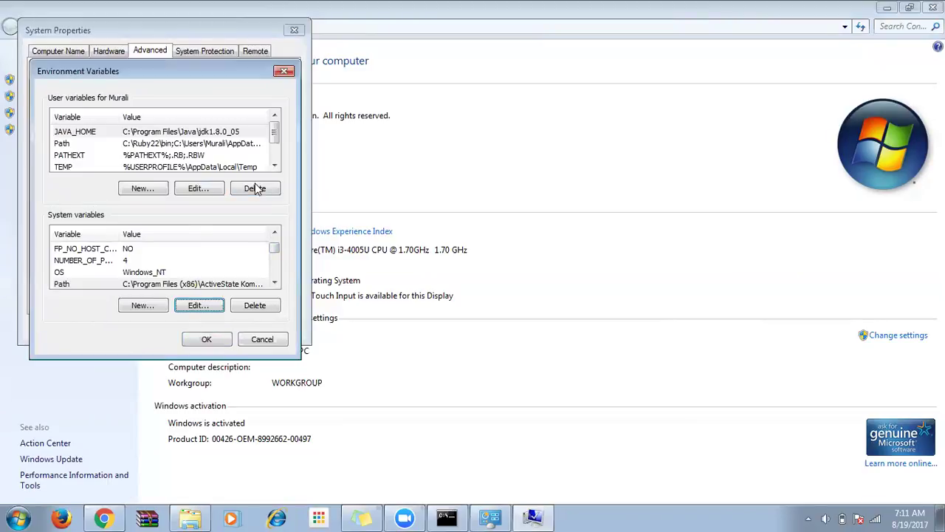
click(261, 341)
click(216, 329)
Return to the JDK bin folder in Windows Explorer and show its full path
key(alt+Tab)
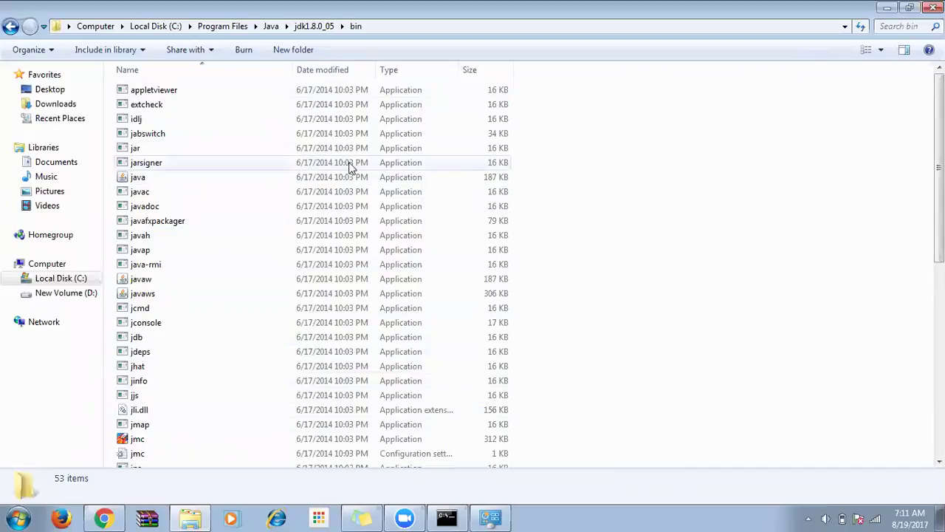
click(382, 24)
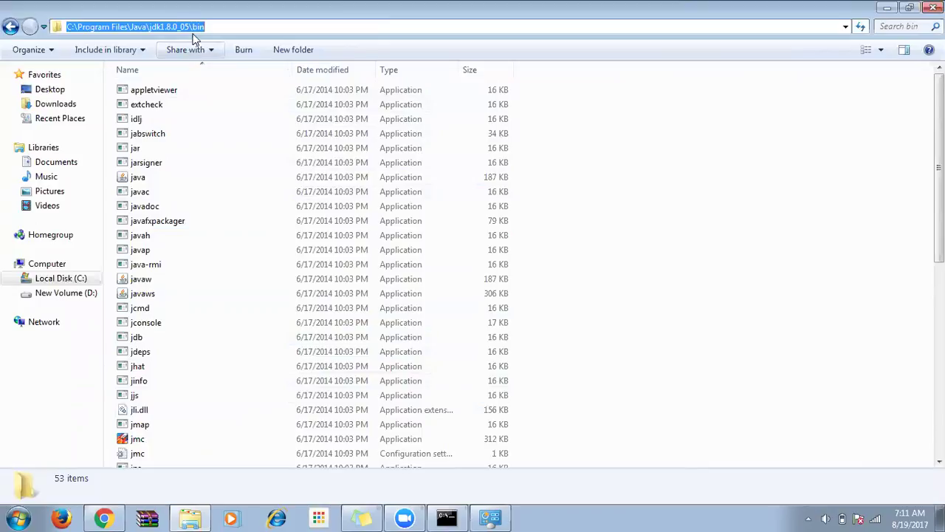
click(219, 26)
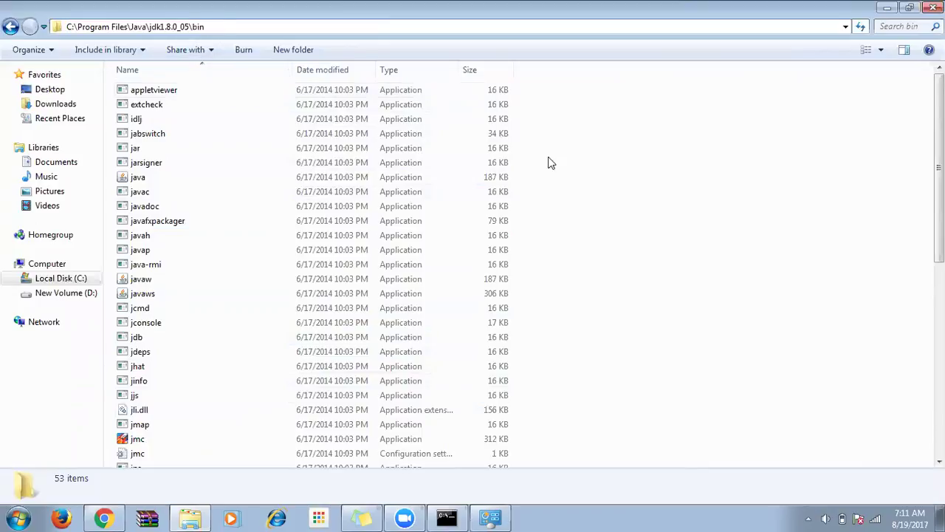
click(620, 274)
mouse_move(493, 516)
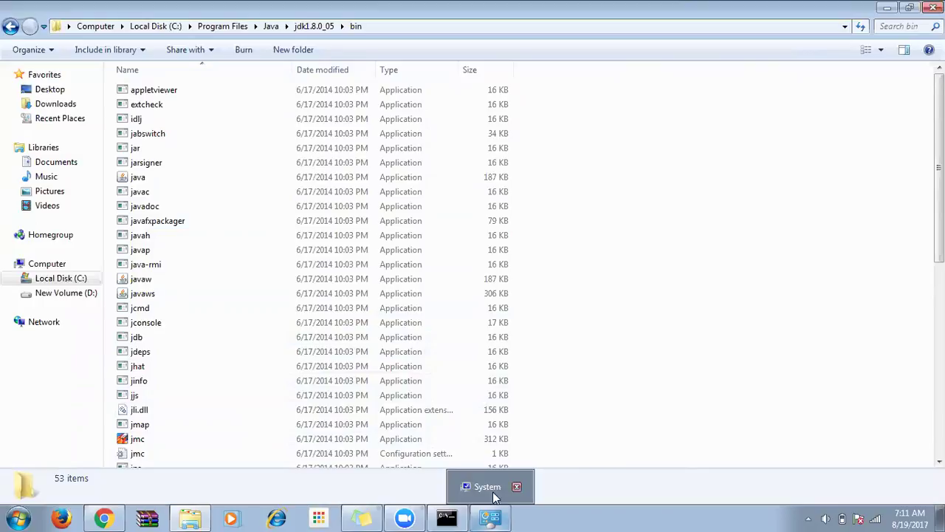
Switch to the System window and open the Environment Variables dialog from the advanced system settings
click(493, 486)
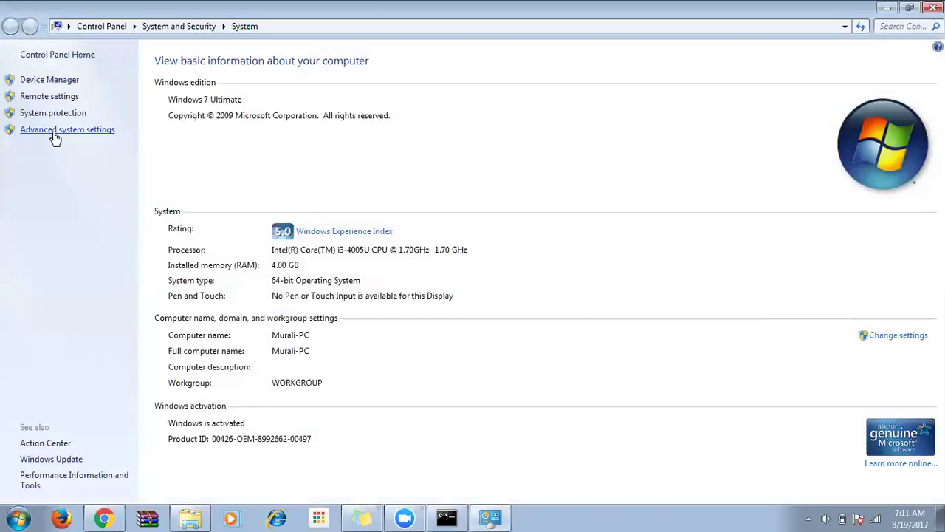
click(55, 136)
click(292, 311)
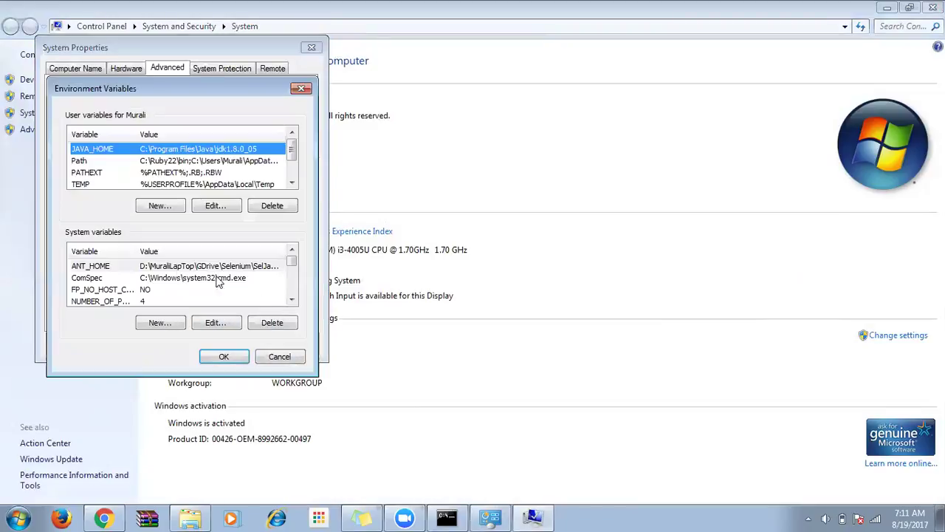
Open the system Path variable for editing, show the end of its value, and close all the dialogs without saving
click(293, 299)
click(292, 299)
click(293, 299)
click(110, 289)
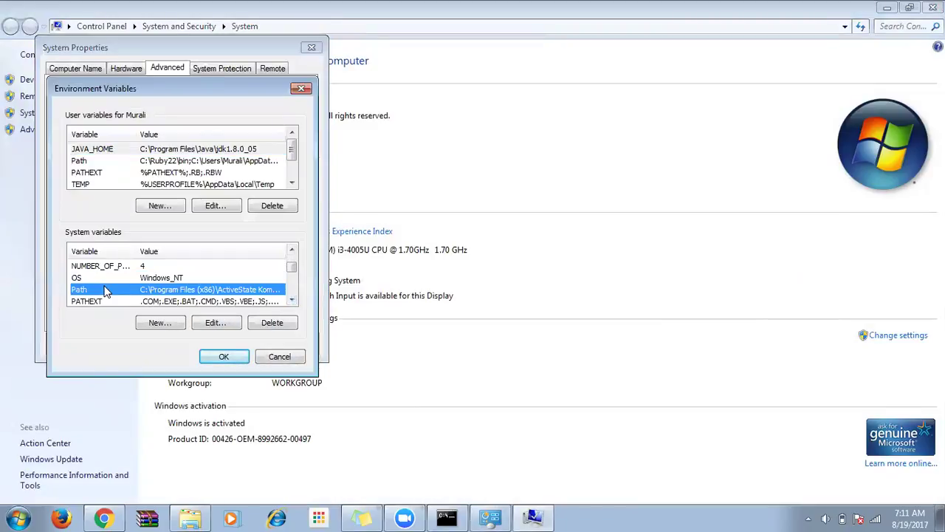
click(214, 323)
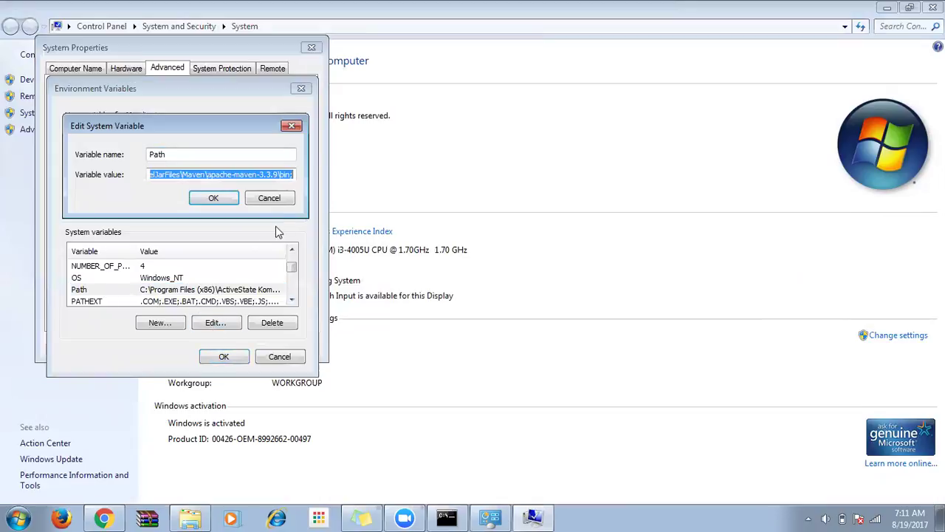
click(292, 175)
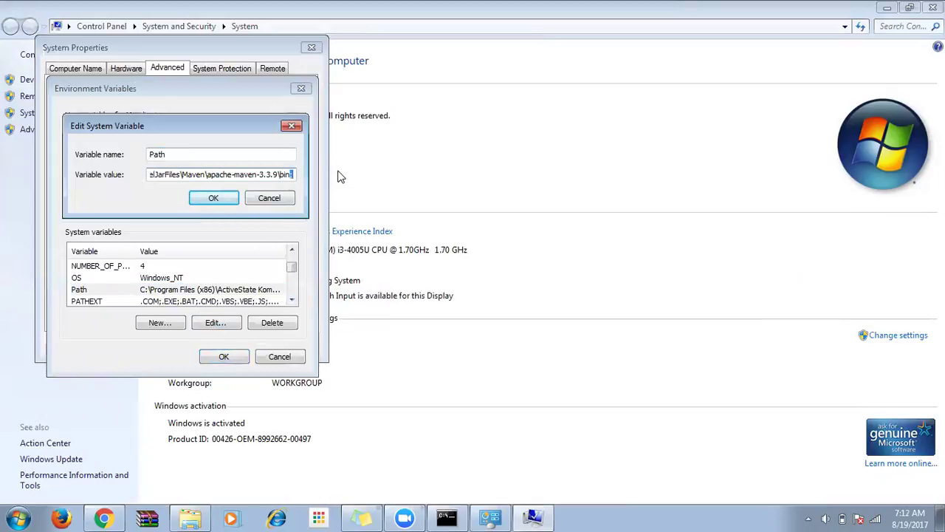
click(270, 197)
click(275, 359)
click(237, 345)
Return to the JDK download page in Chrome and highlight the complete list of Java SE Development Kit 8u144 downloads
key(alt+Tab)
key(alt+Tab)
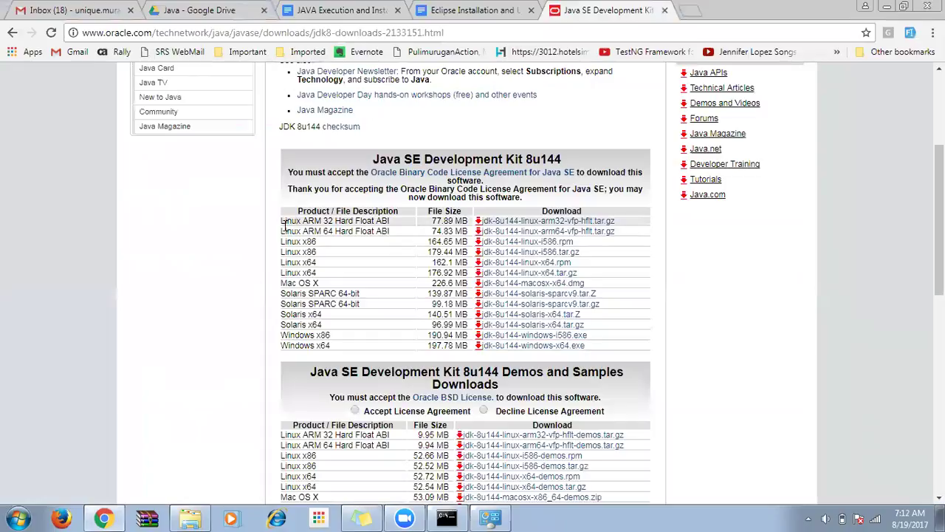
drag(280, 224, 578, 345)
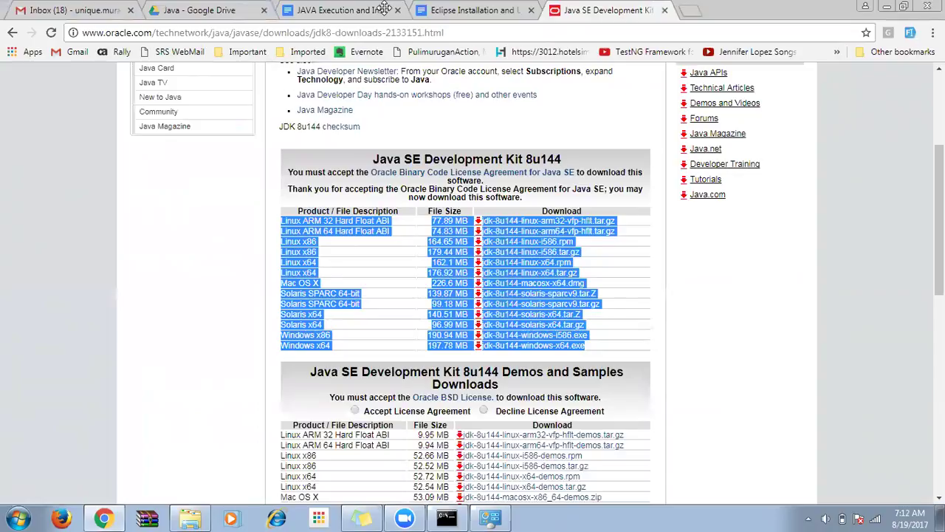
click(239, 267)
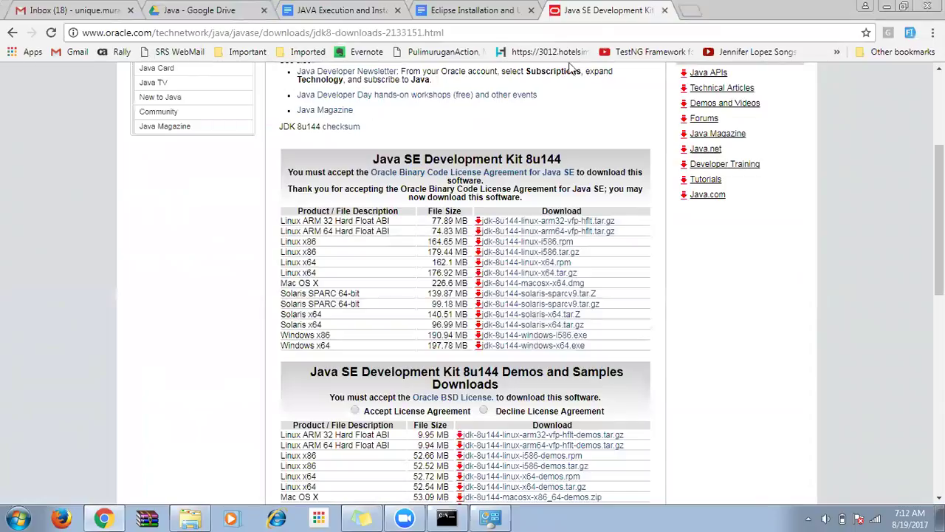
Search the web for "eclipse kepler download" and open the Eclipse Kepler SR2 Packages page
click(596, 32)
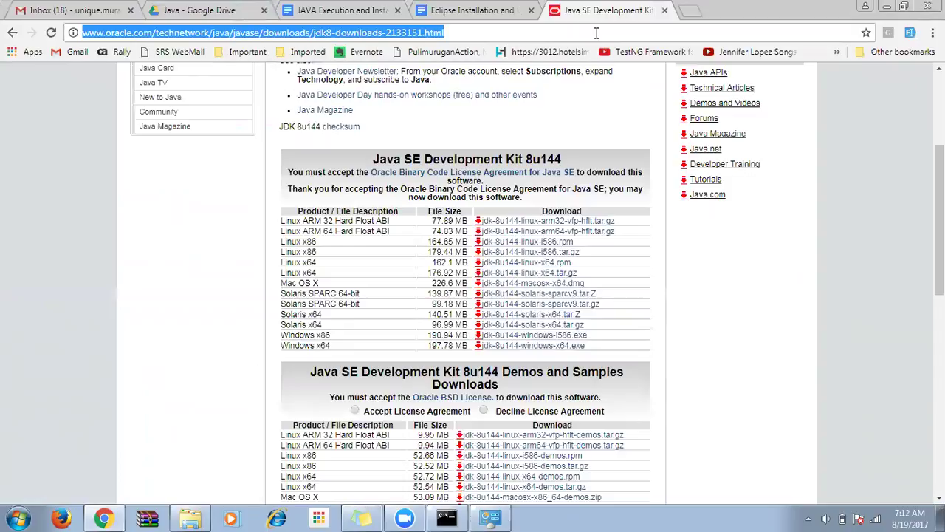
text(eclip)
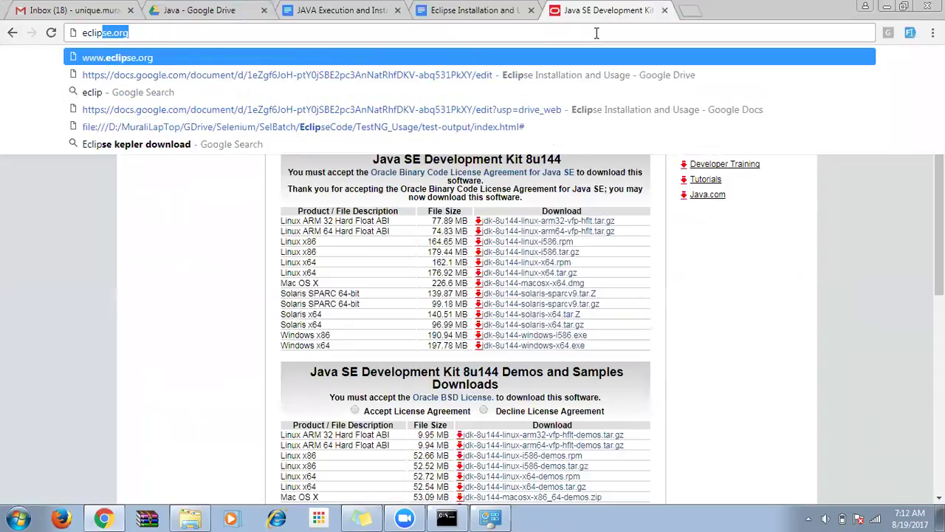
text(se ke)
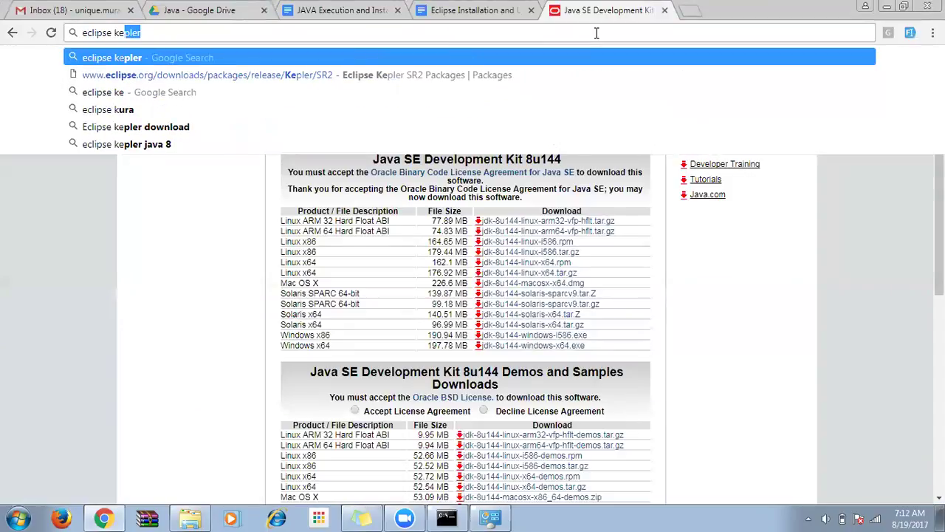
text(pler download)
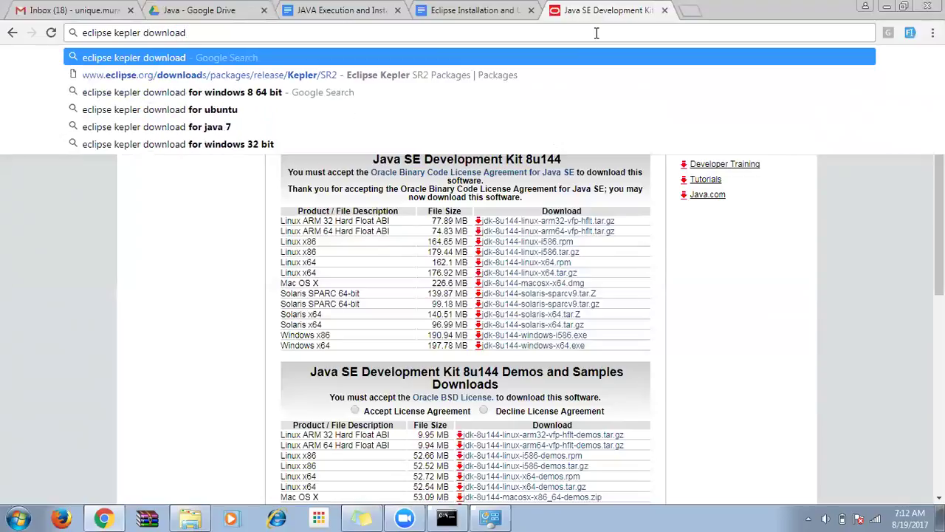
double_click(127, 32)
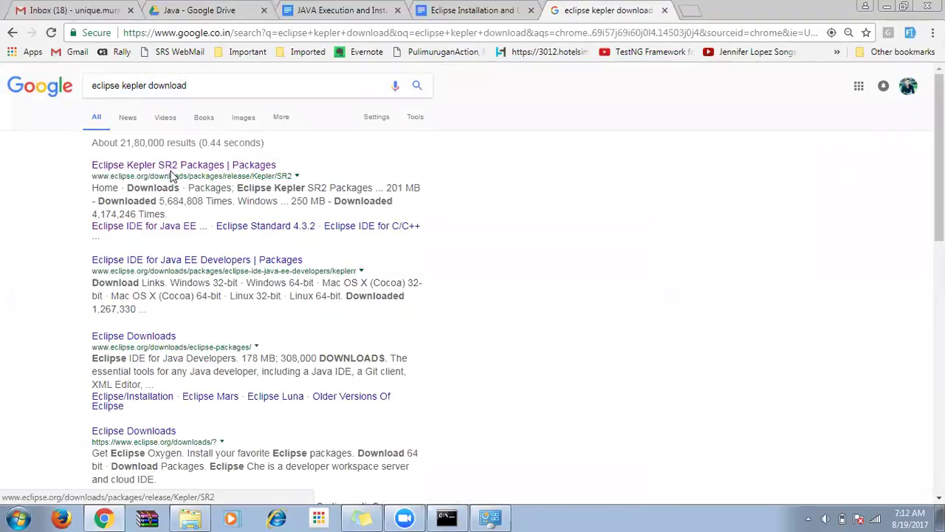
click(183, 166)
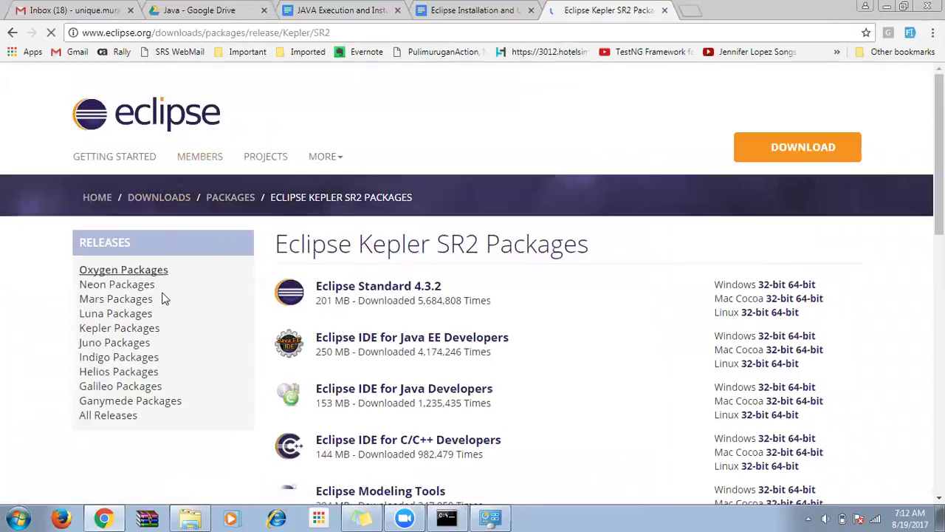
Examine the Eclipse releases list, highlighting the range from Oxygen to Kepler and the releases from Juno to Ganymede
drag(144, 421, 74, 274)
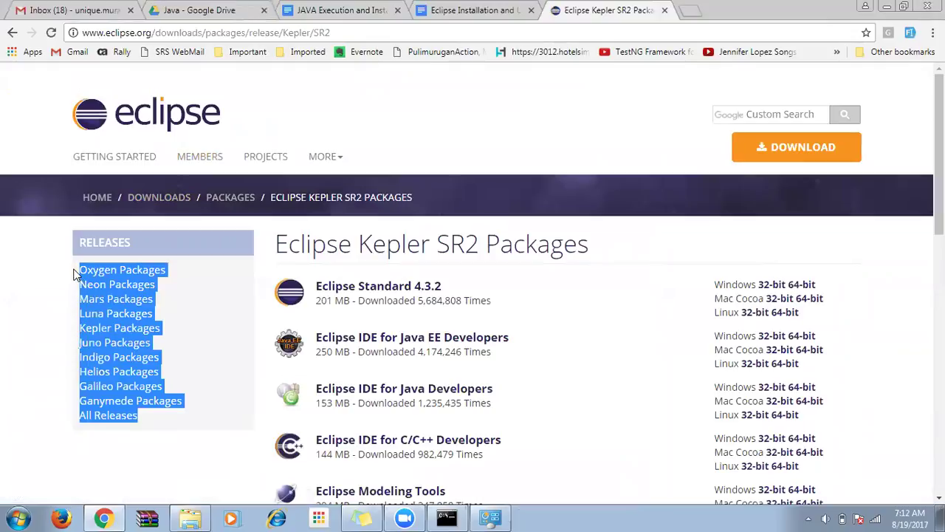
drag(51, 331, 175, 333)
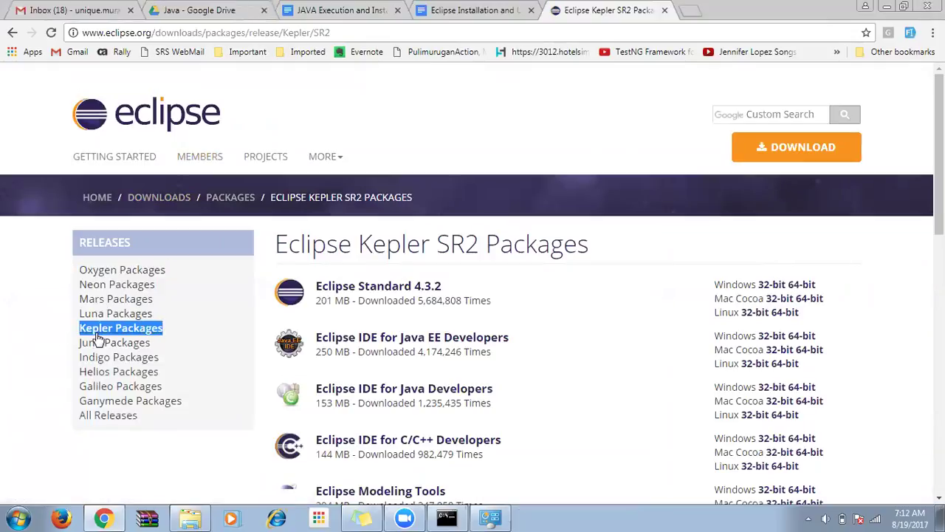
triple_click(403, 234)
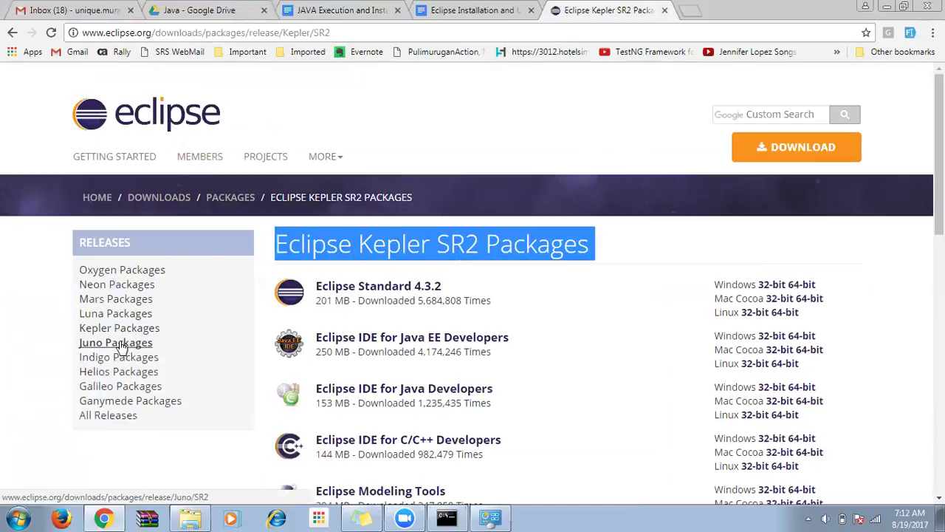
triple_click(160, 325)
drag(159, 325, 68, 272)
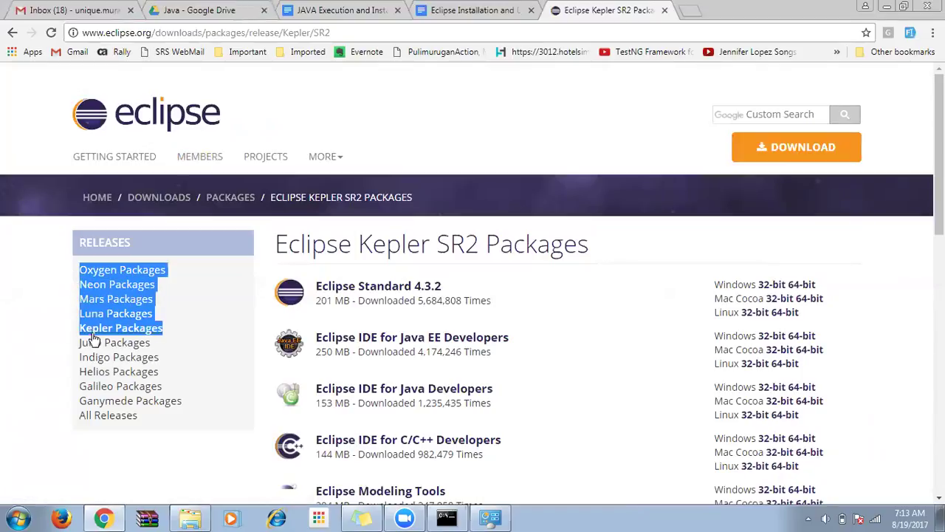
drag(73, 348, 155, 418)
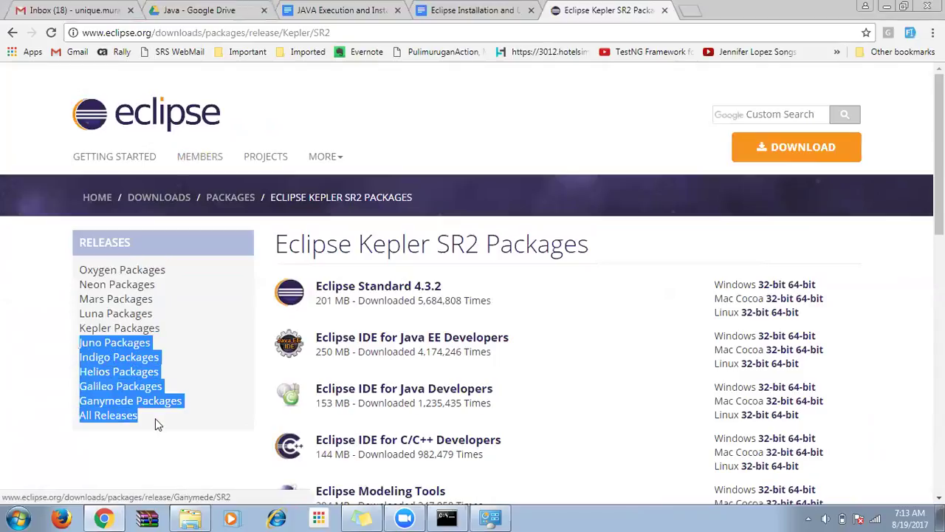
click(49, 302)
drag(177, 330, 76, 274)
click(567, 257)
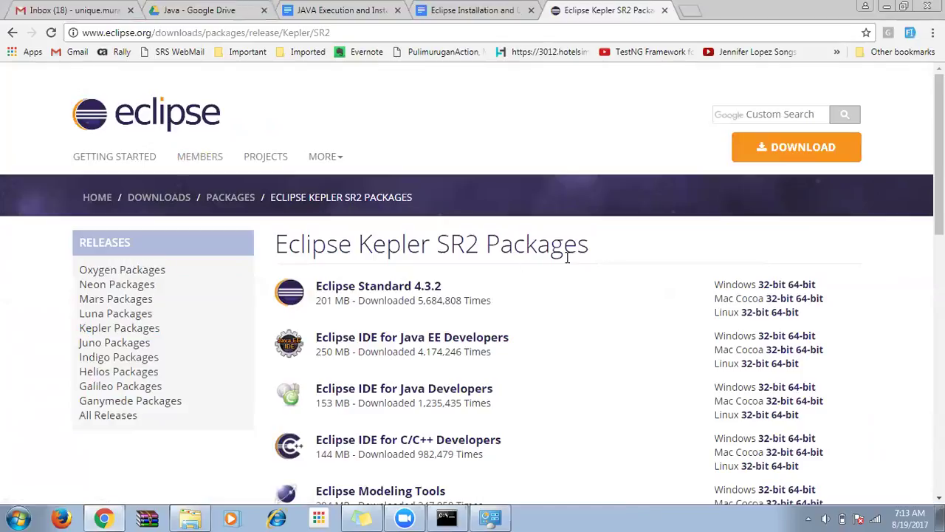
Point out the Eclipse IDE for Java EE Developers package and its Windows 32-bit and 64-bit downloads
drag(313, 338, 517, 340)
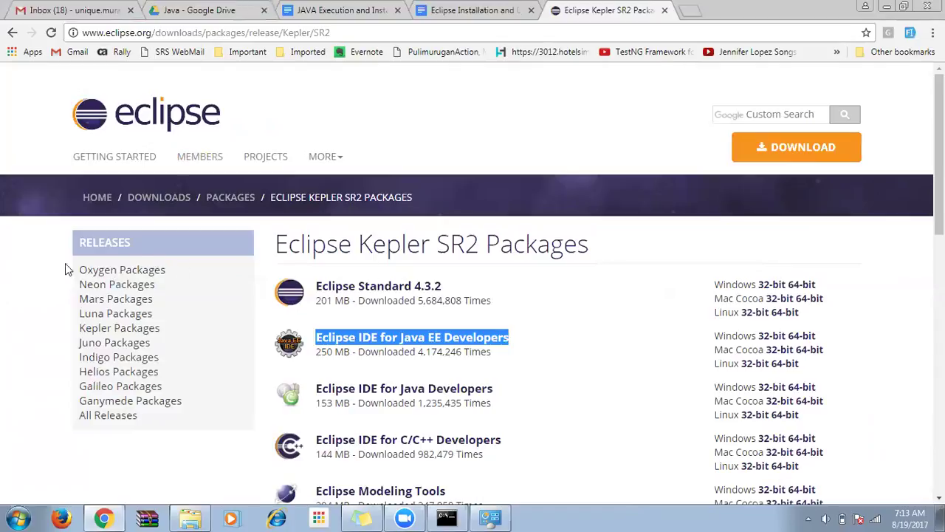
drag(67, 270, 166, 333)
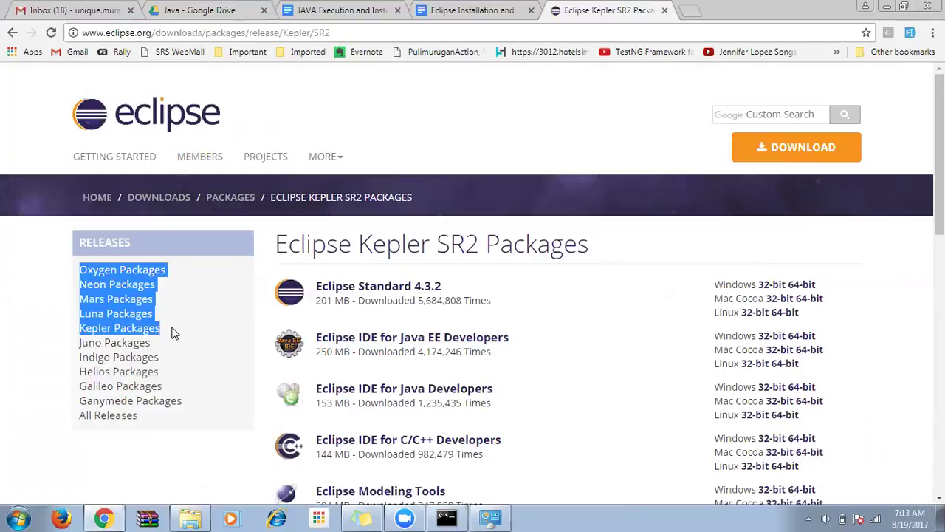
drag(174, 332, 72, 276)
drag(521, 340, 309, 343)
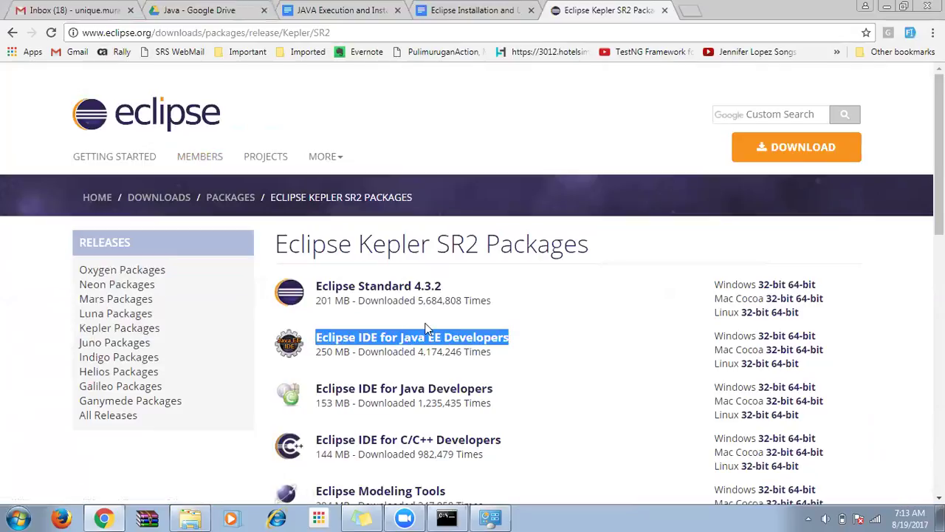
drag(715, 337, 827, 339)
click(827, 339)
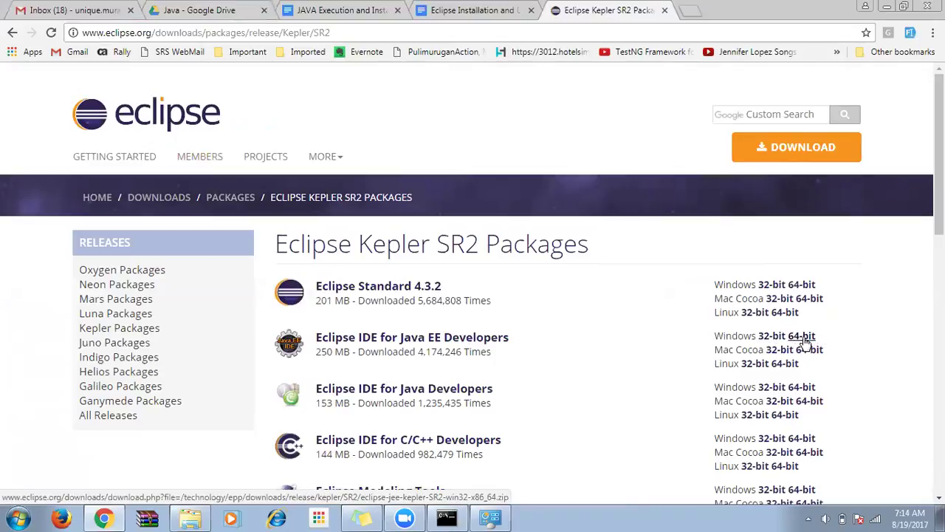
Switch to Windows Explorer, find the eclipse ZIP archive on New Volume (D:), view its extraction options and dismiss them
click(196, 517)
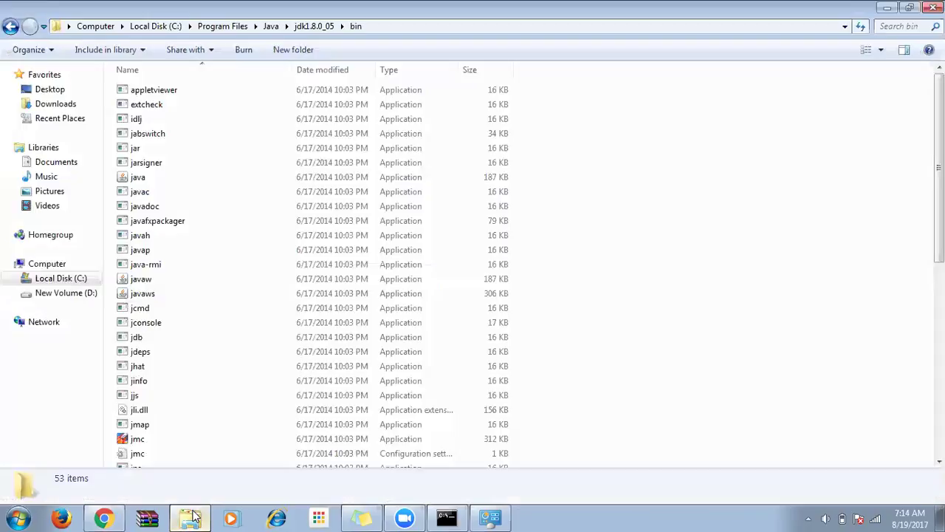
click(64, 293)
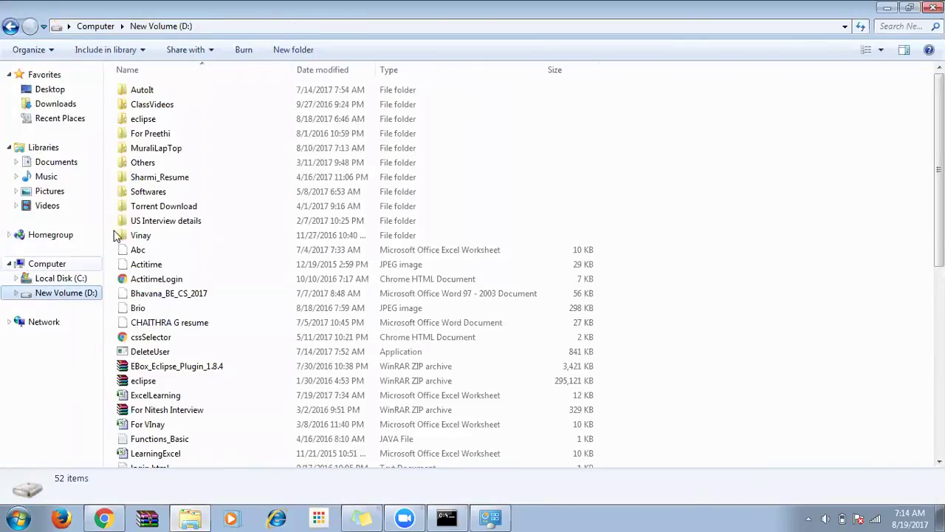
click(157, 381)
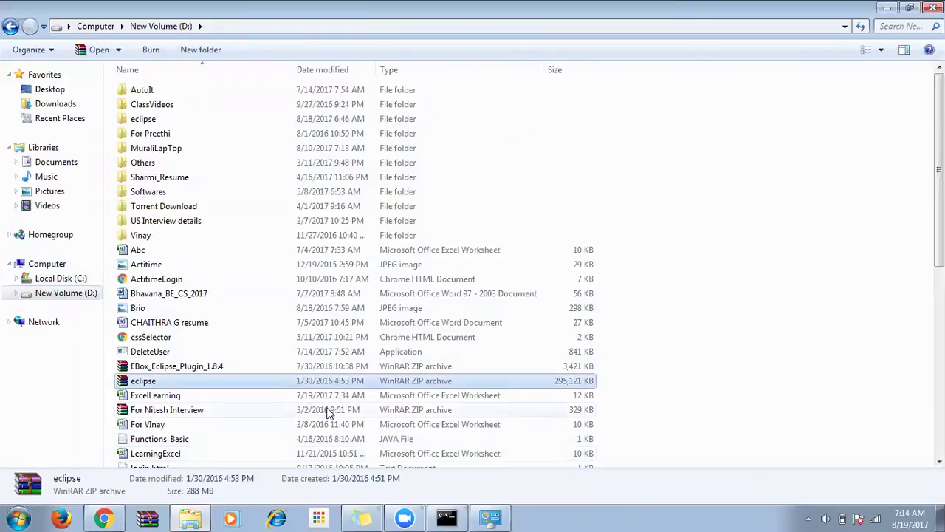
right_click(141, 384)
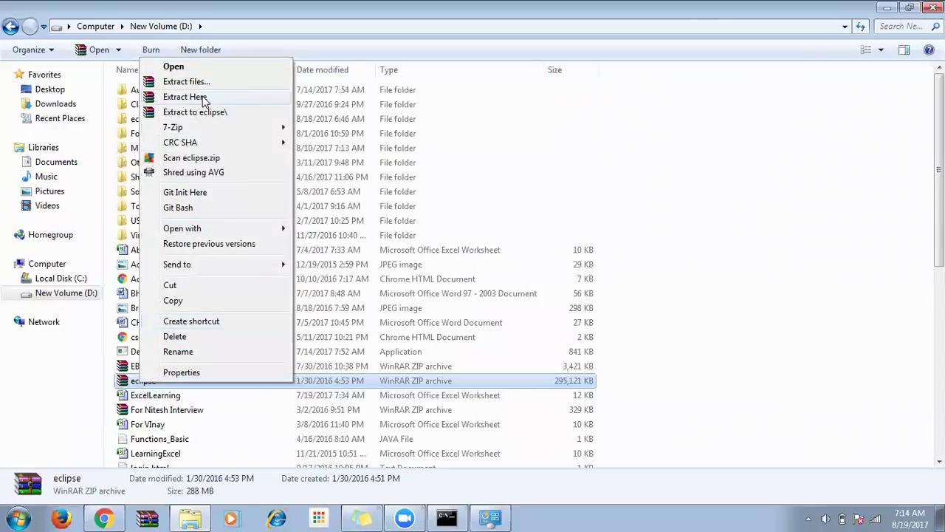
click(315, 117)
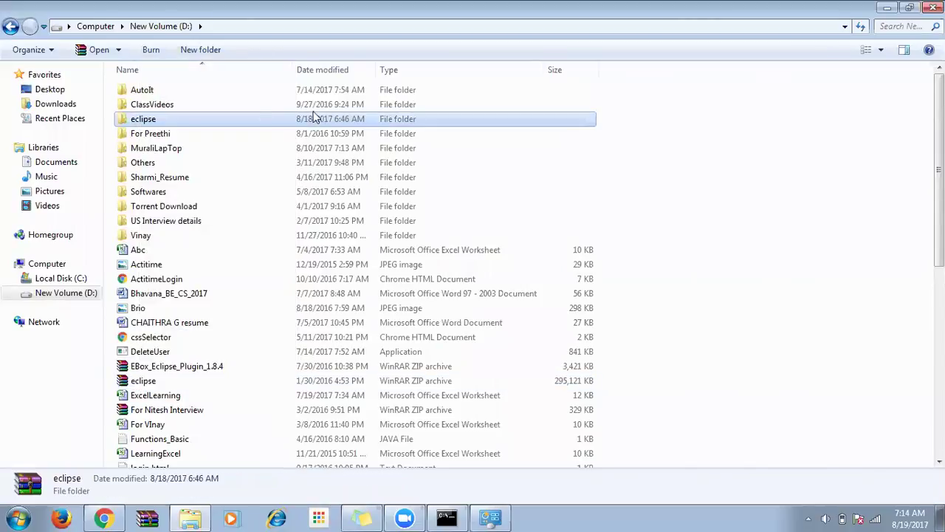
Open the eclipse folder on New Volume (D:) and launch the eclipse application
click(314, 118)
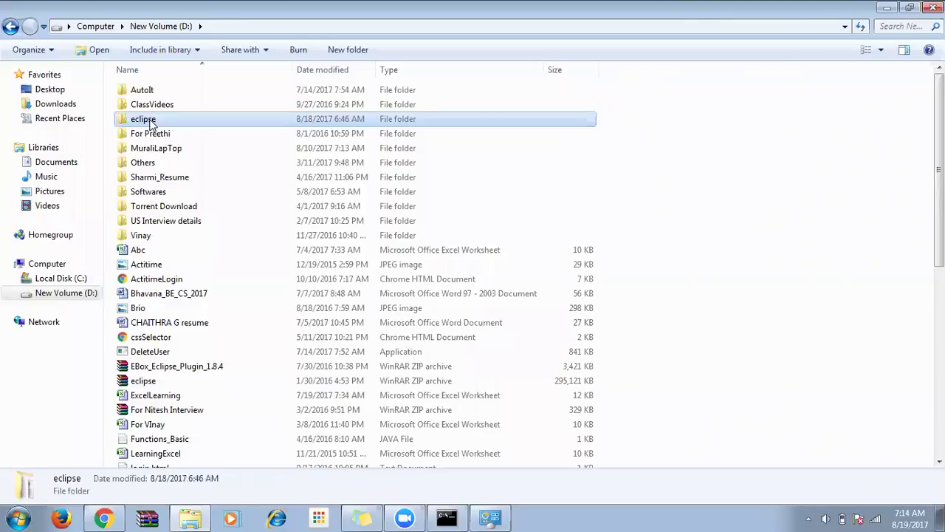
double_click(149, 122)
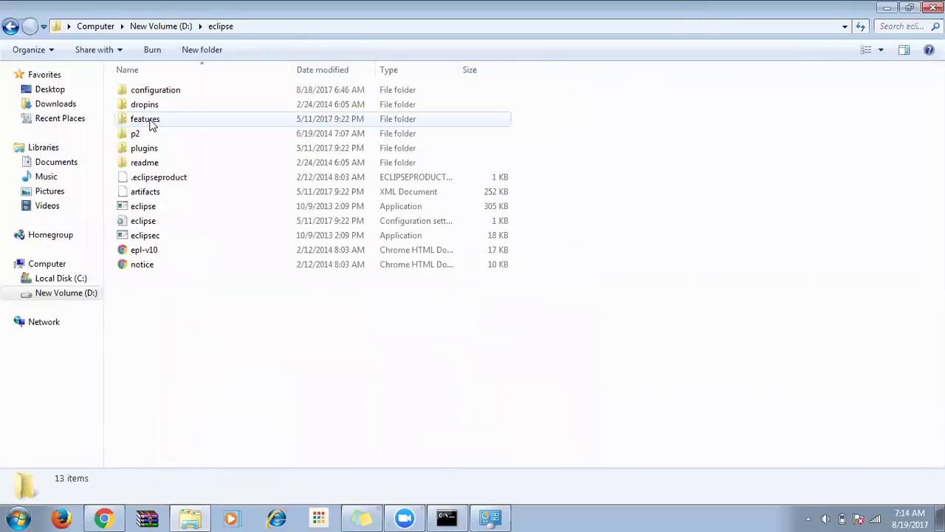
click(147, 212)
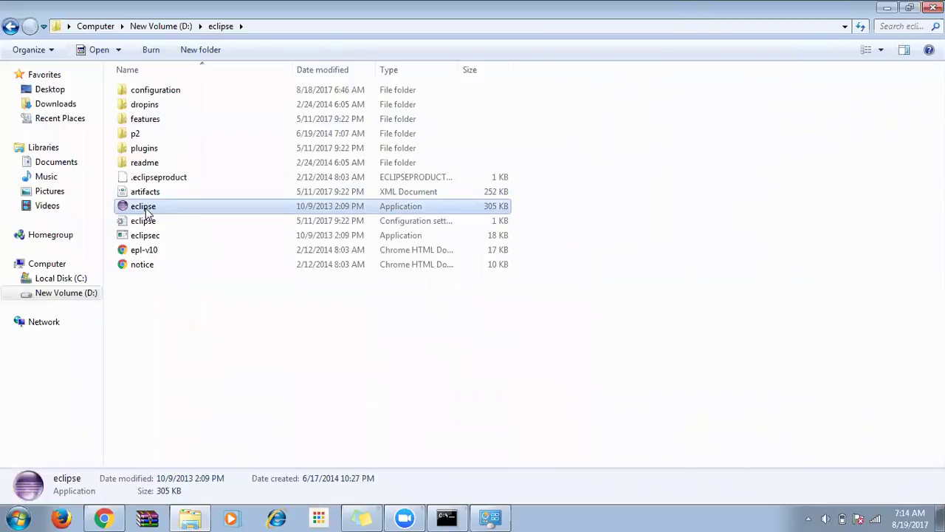
double_click(147, 212)
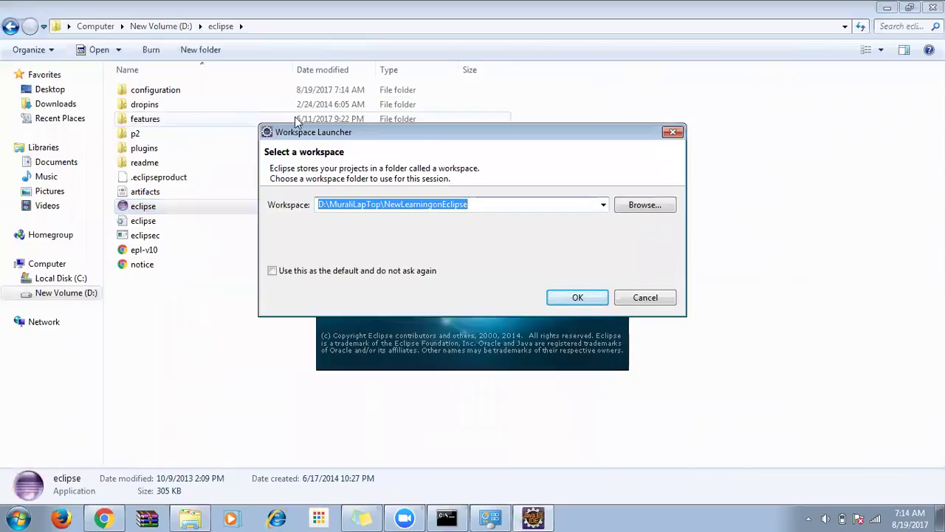
Browse for a workspace directory and create a folder named LearningJavaBackup beside the suggested workspace on New Volume (D:)
drag(418, 134, 396, 140)
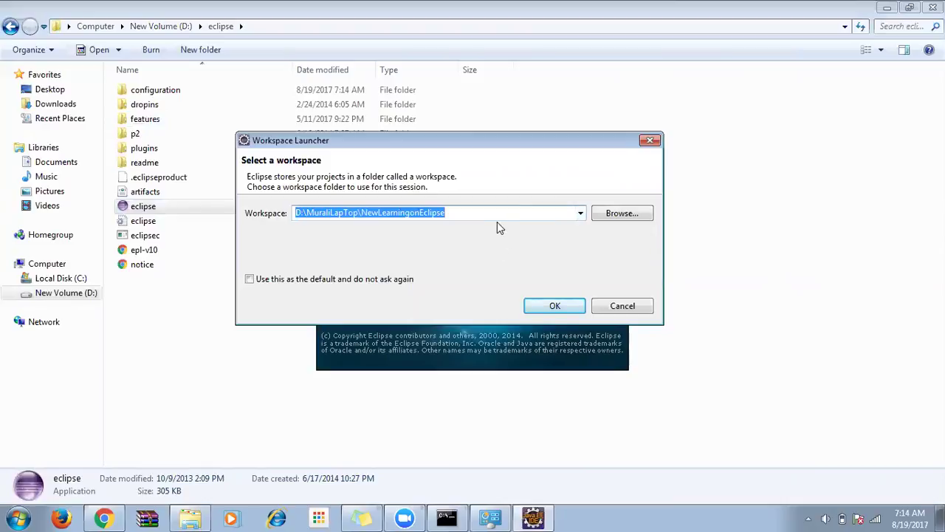
click(621, 213)
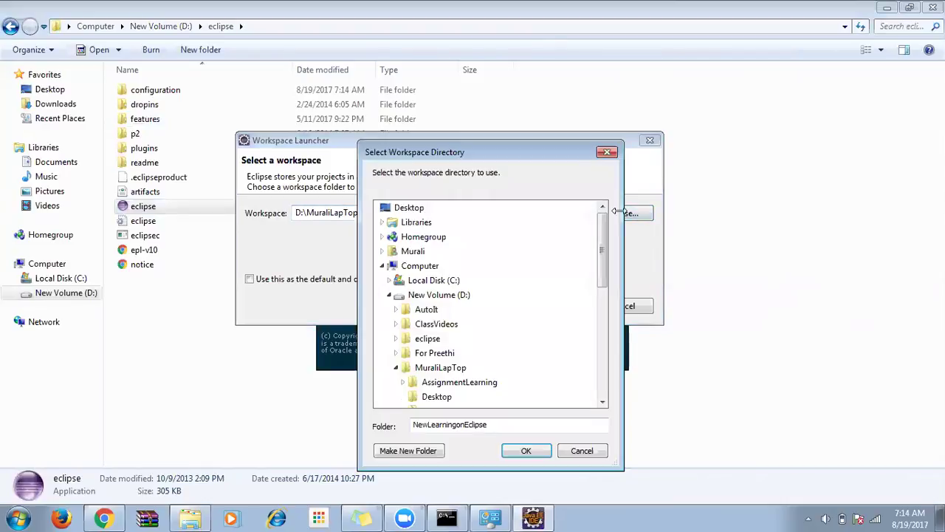
drag(604, 245, 604, 275)
click(427, 296)
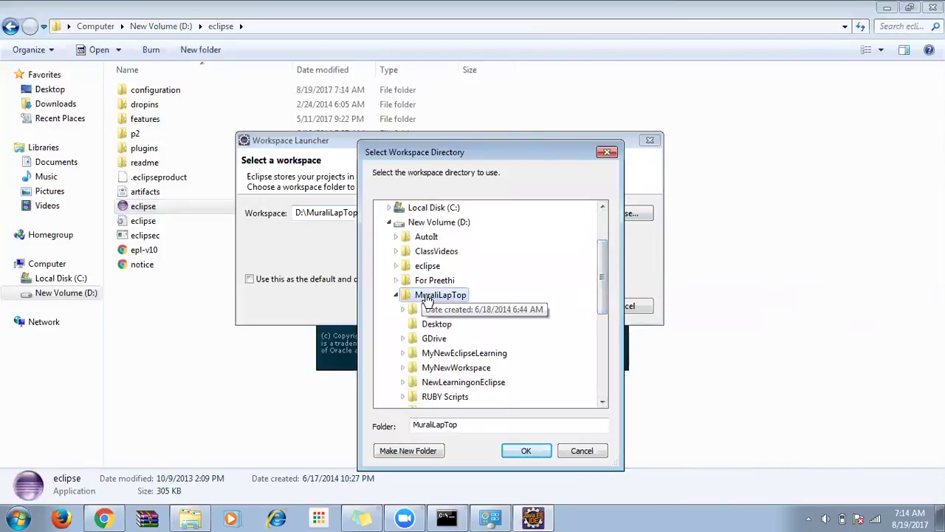
scroll(546, 286, down, 1)
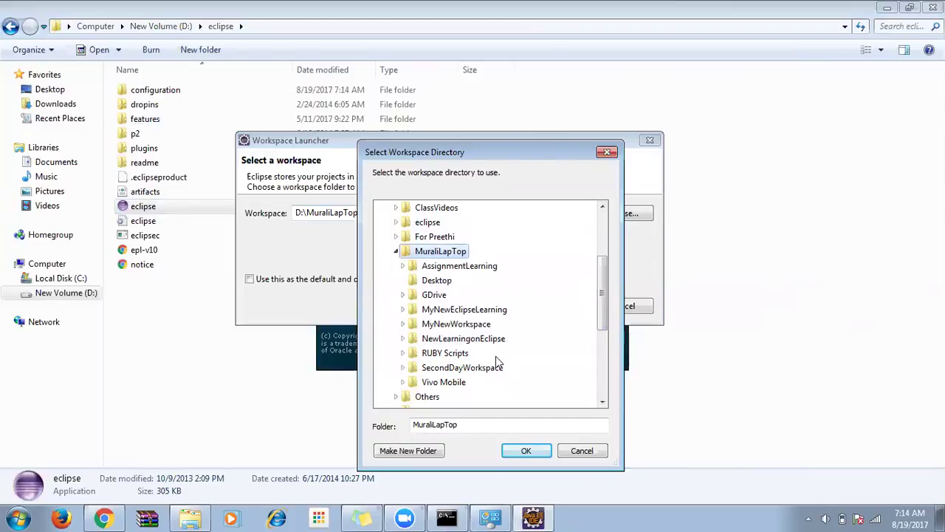
click(429, 450)
text(Learning)
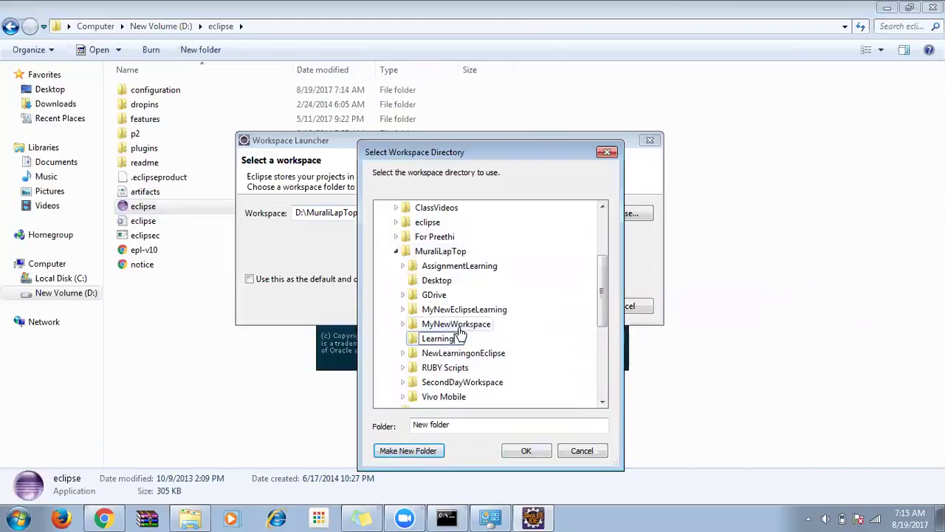
text(_LABBackup)
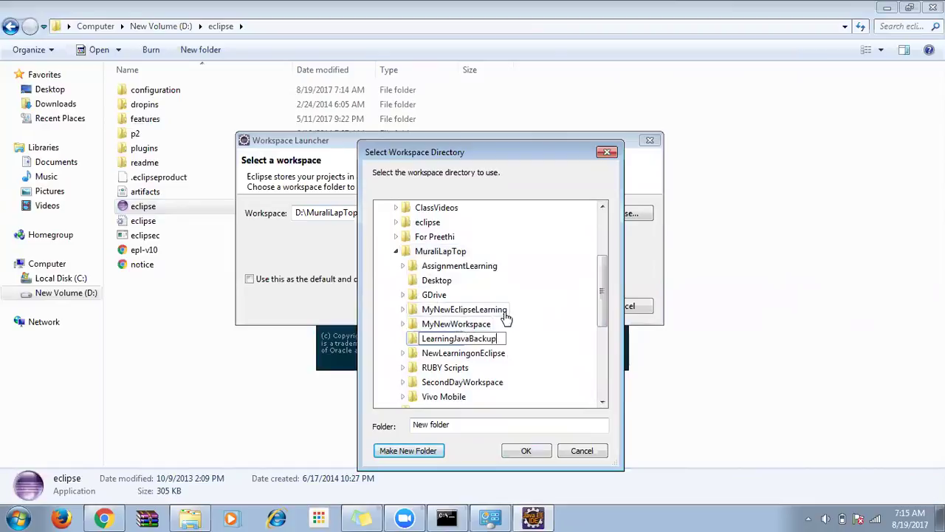
key(Return)
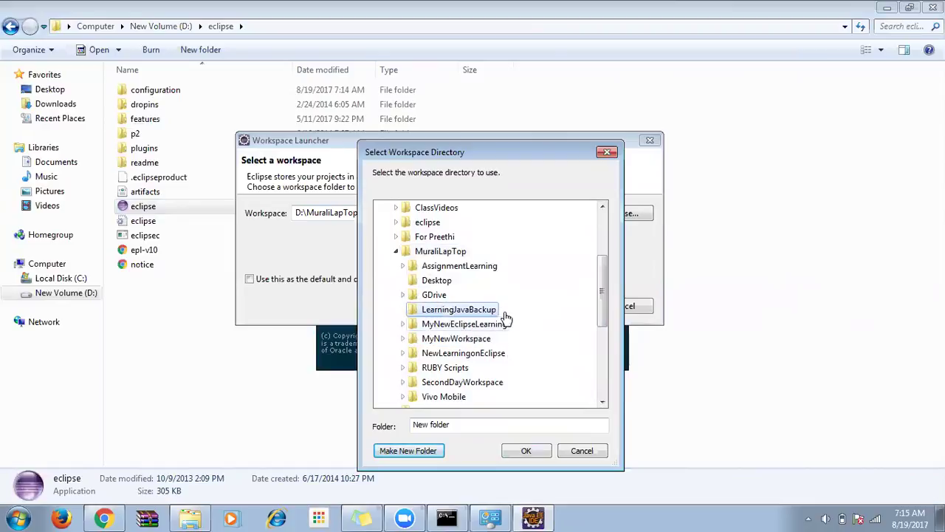
Switch to Windows Explorer and open the new LearningJavaBackup folder on New Volume (D:) to view its contents
click(161, 25)
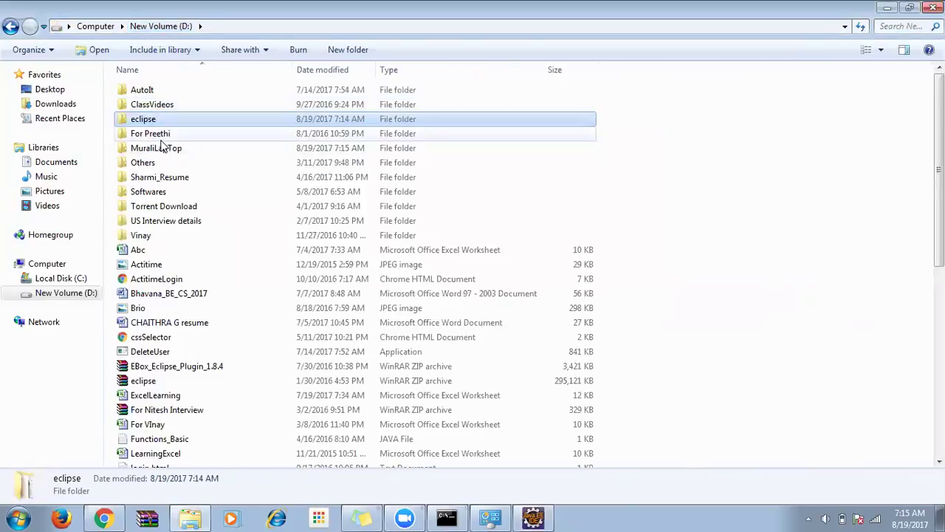
double_click(161, 148)
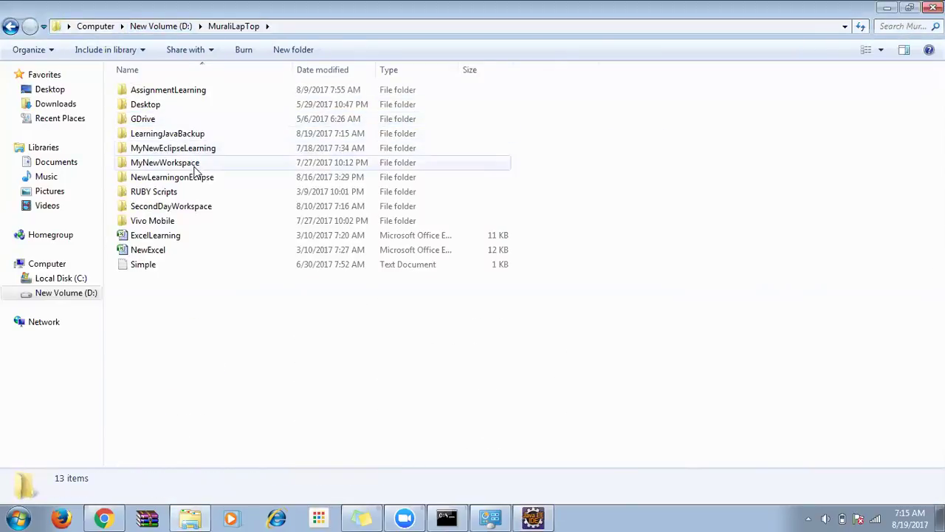
click(190, 136)
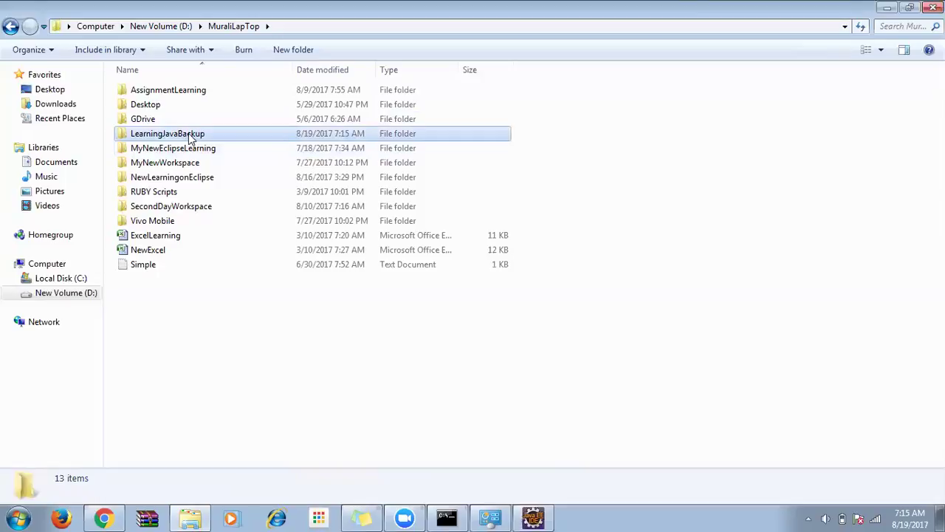
double_click(194, 140)
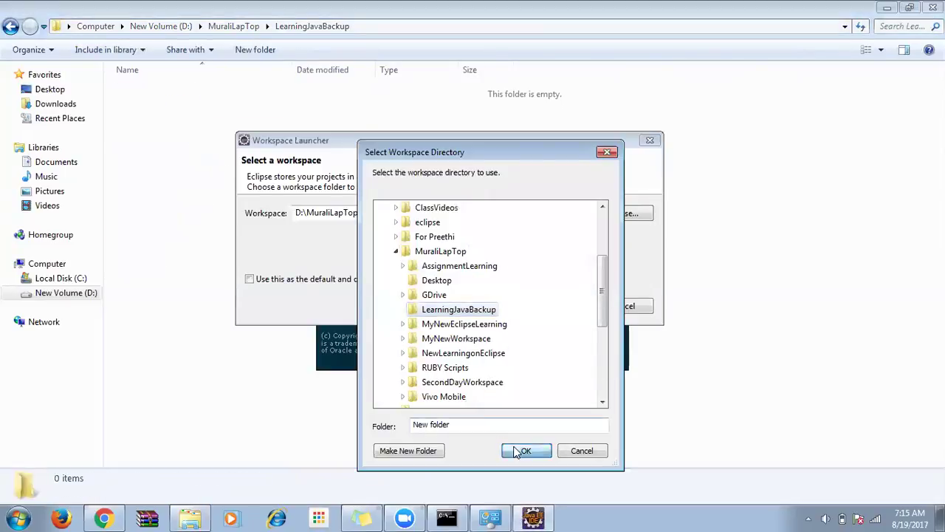
Launch Eclipse with LearningJavaBackup as the workspace and close the Welcome page
click(521, 450)
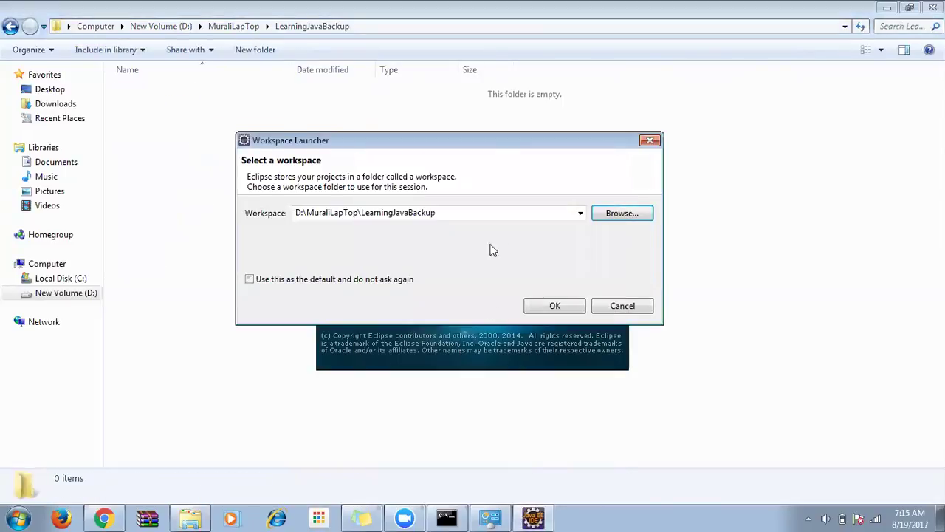
click(543, 305)
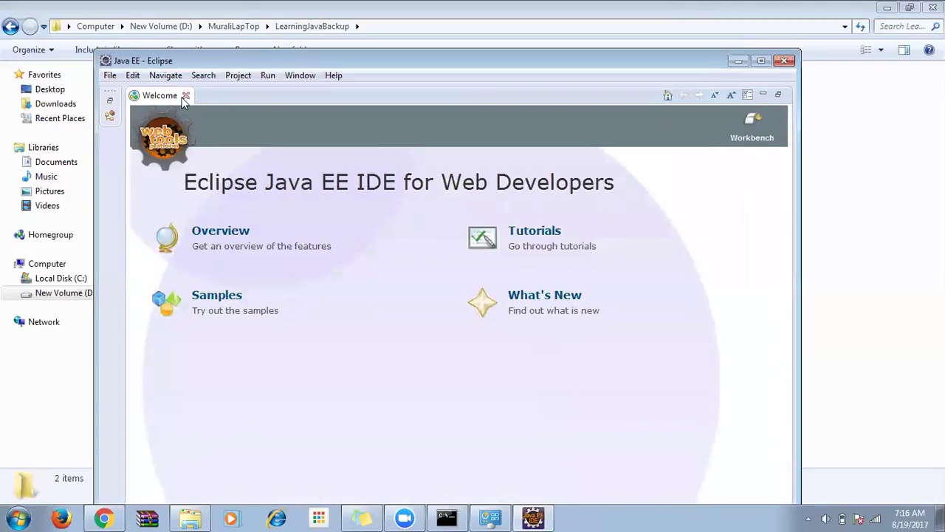
click(186, 97)
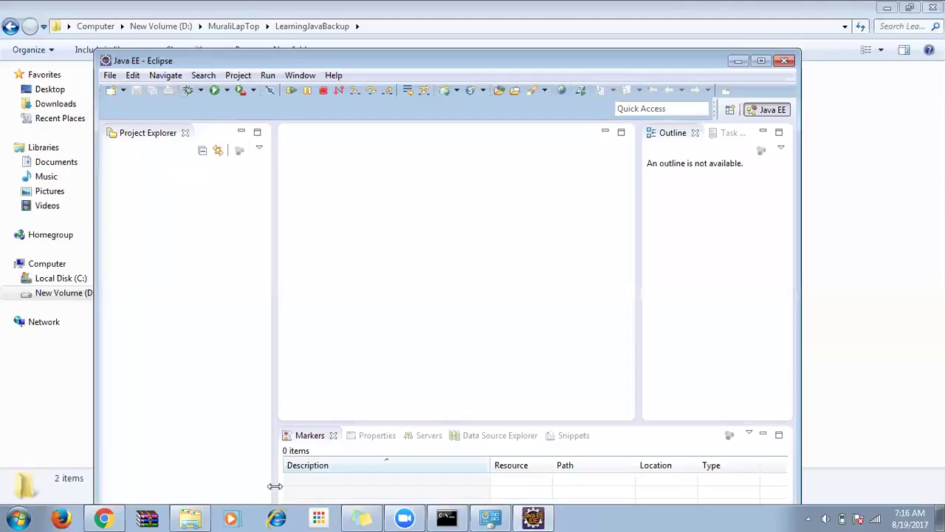
Open Notepad, write the indented outline Workspace, Project, Package, Java/Class Files on four lines, and highlight Workspace and Project in turn
click(28, 517)
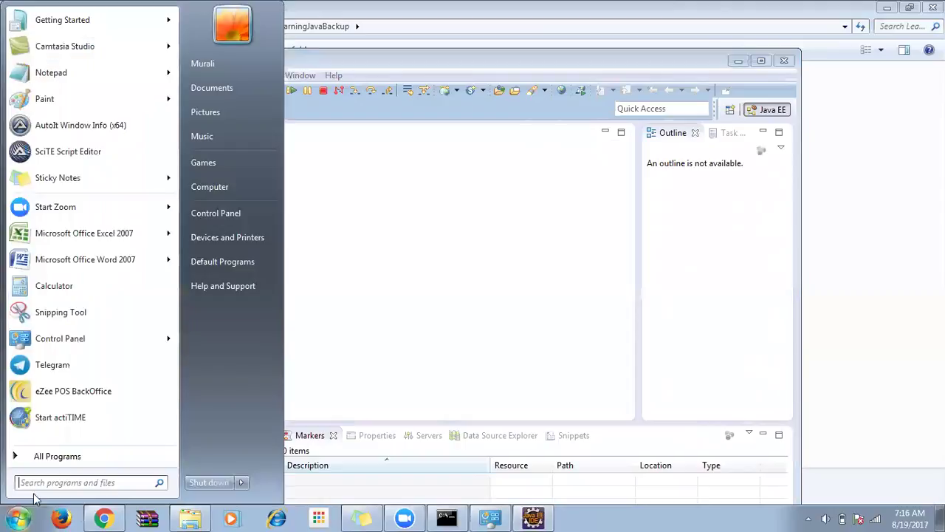
click(34, 73)
text(Wo)
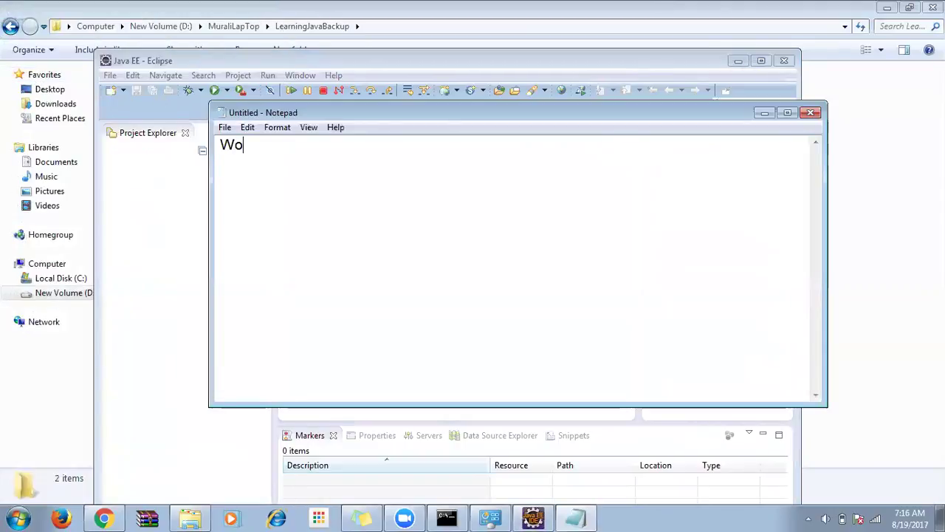
text(rkspace     )
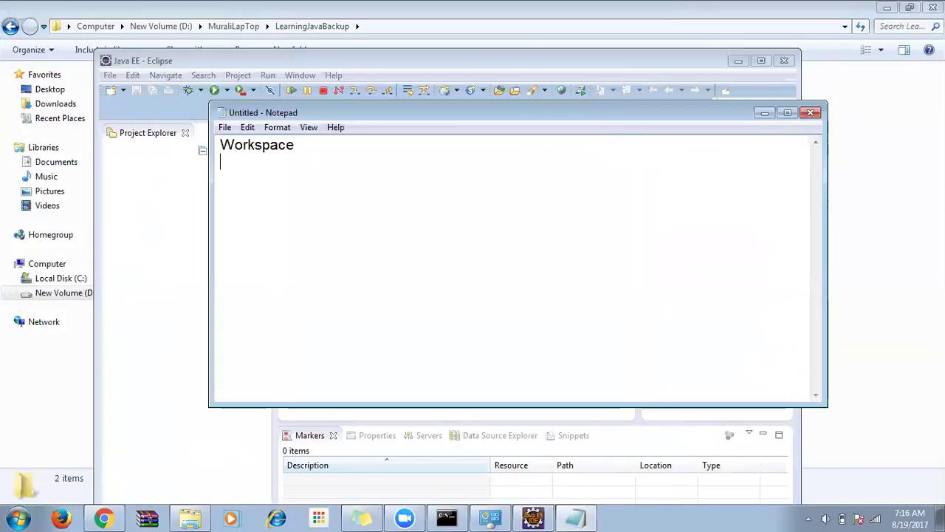
text(Project)
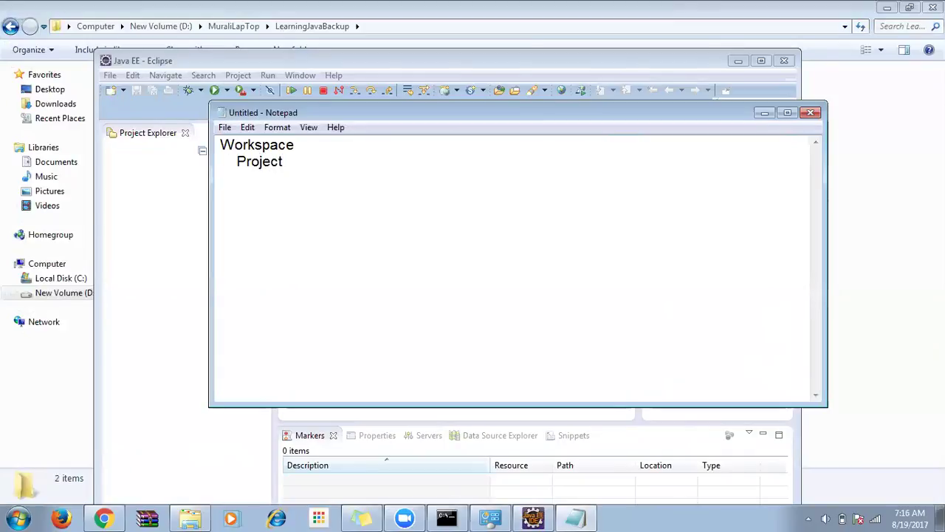
text(        Package )
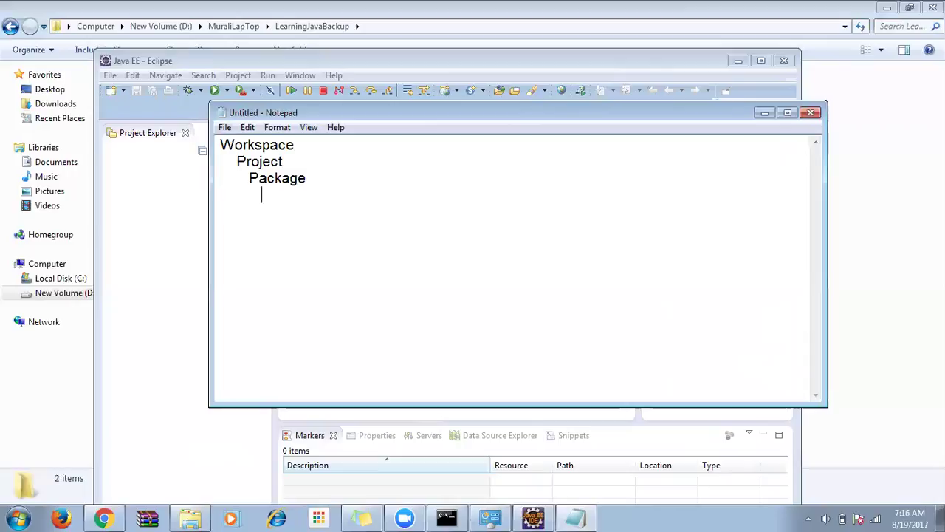
text(          Java/Class FIles)
key(BackSpace)
text(i)
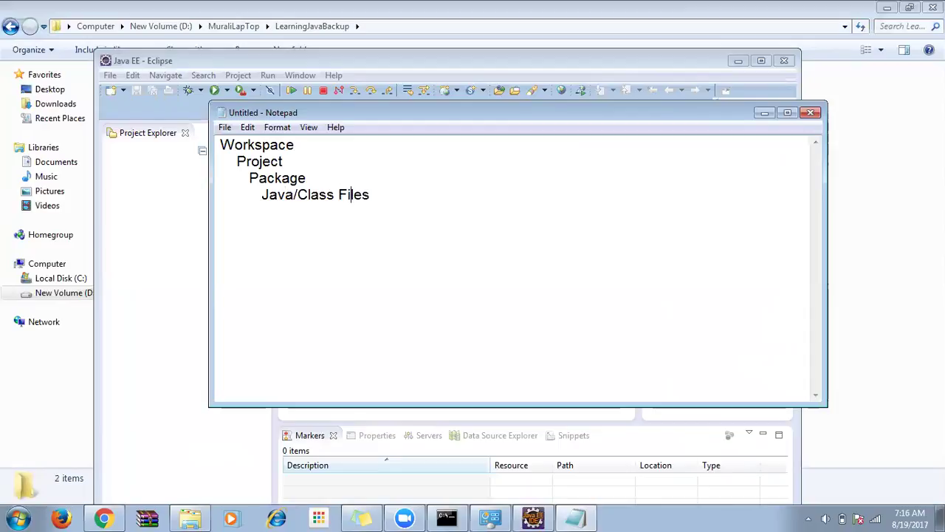
drag(295, 144, 220, 146)
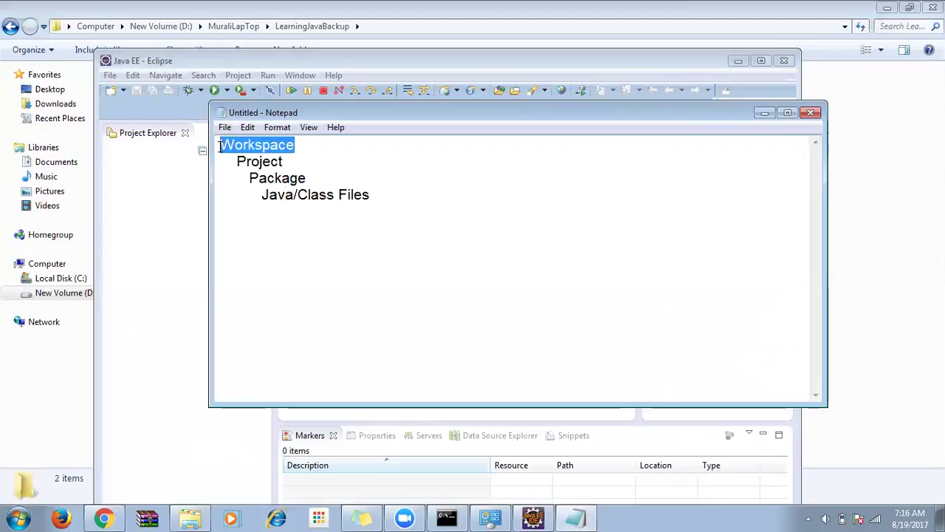
drag(303, 158, 235, 162)
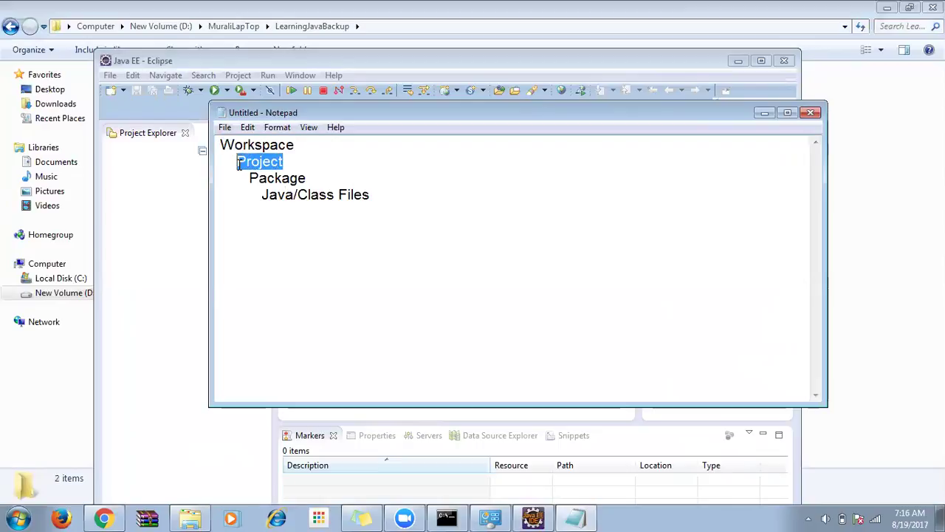
Switch back to Eclipse and start a new project using the Java Project wizard from the Java category
click(164, 200)
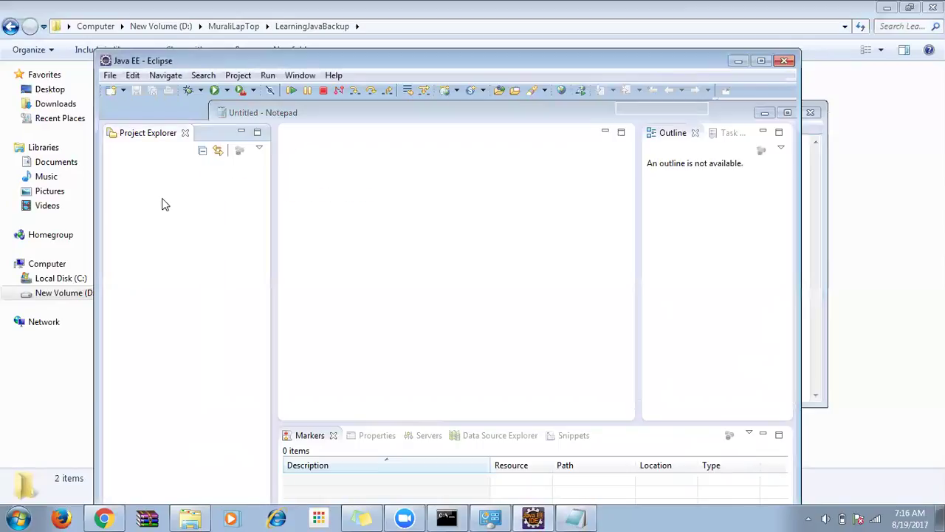
click(109, 76)
mouse_move(120, 92)
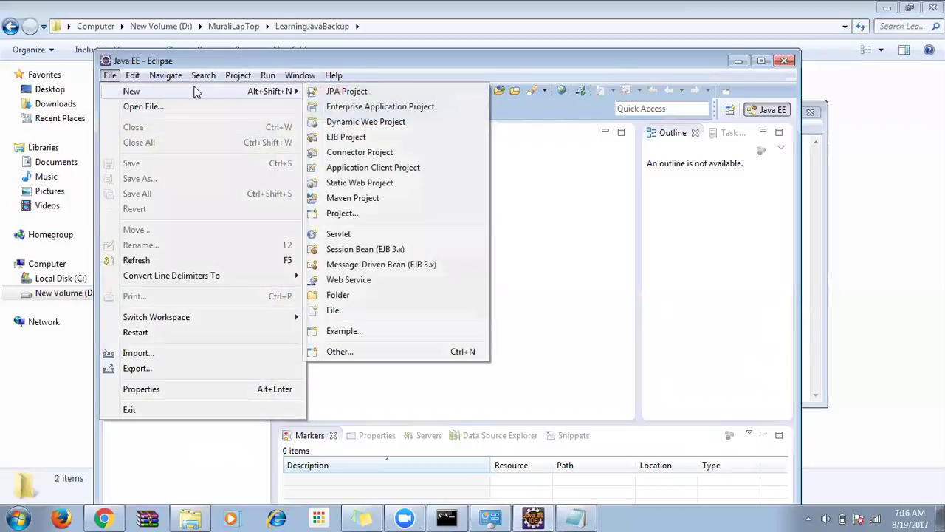
click(353, 216)
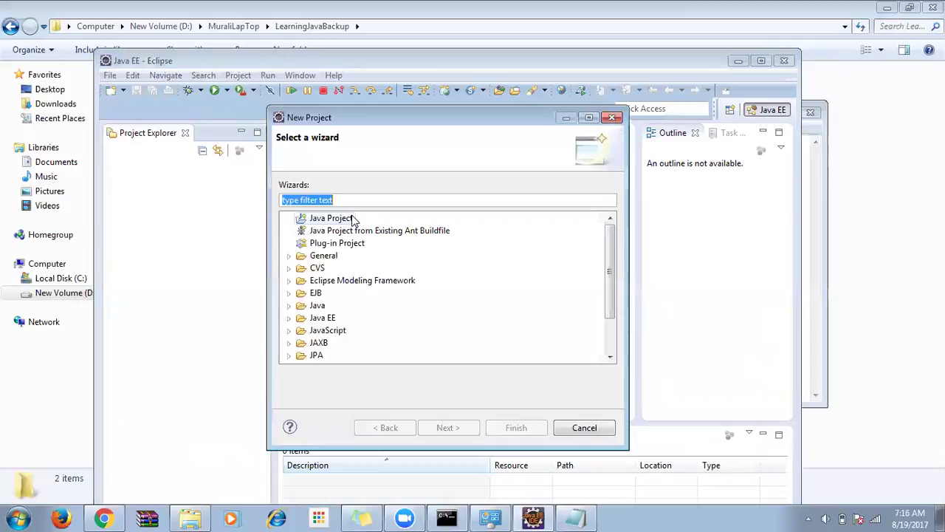
click(330, 222)
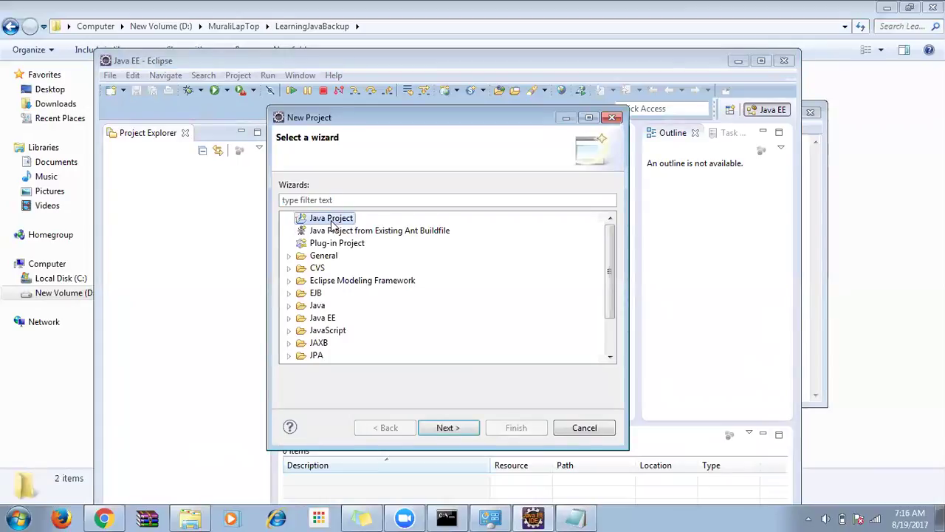
click(289, 305)
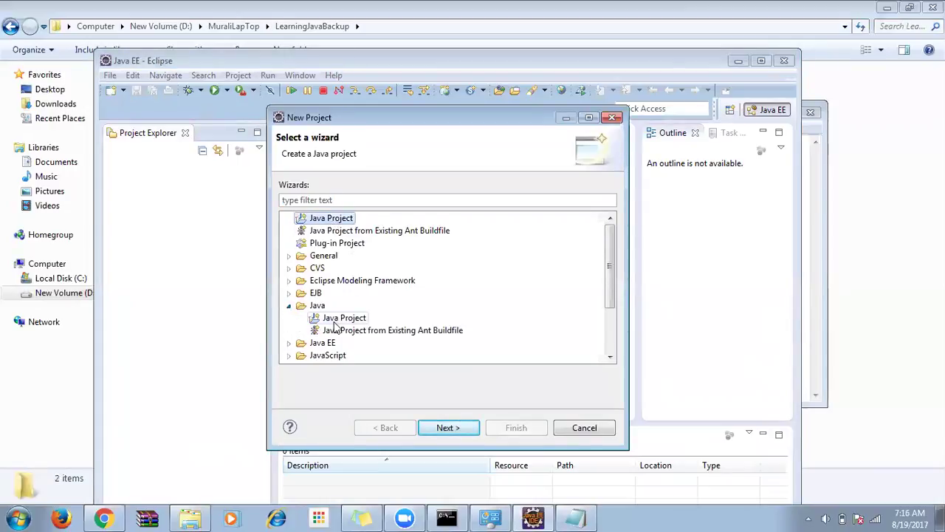
click(342, 321)
click(464, 430)
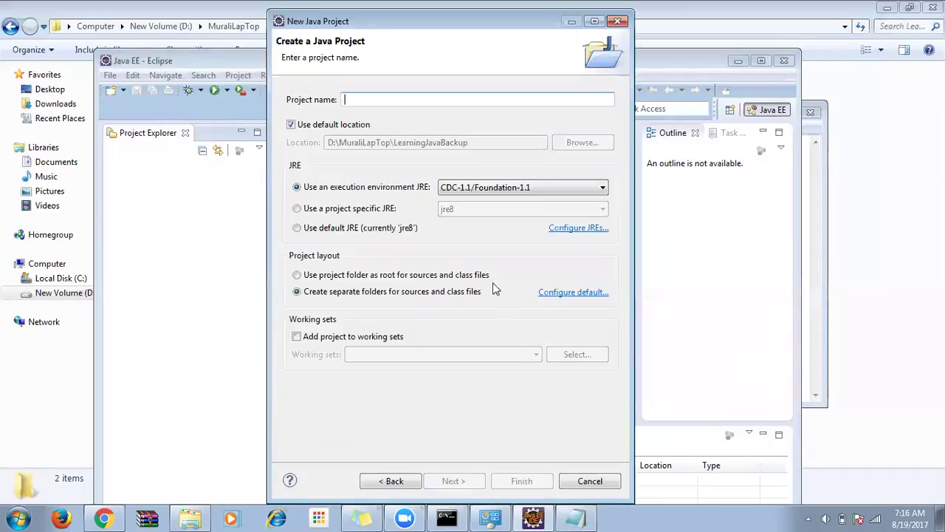
Create the Java project LearningNewJava with the JavaSE-1.7 execution environment and accept opening the Java perspective
click(553, 189)
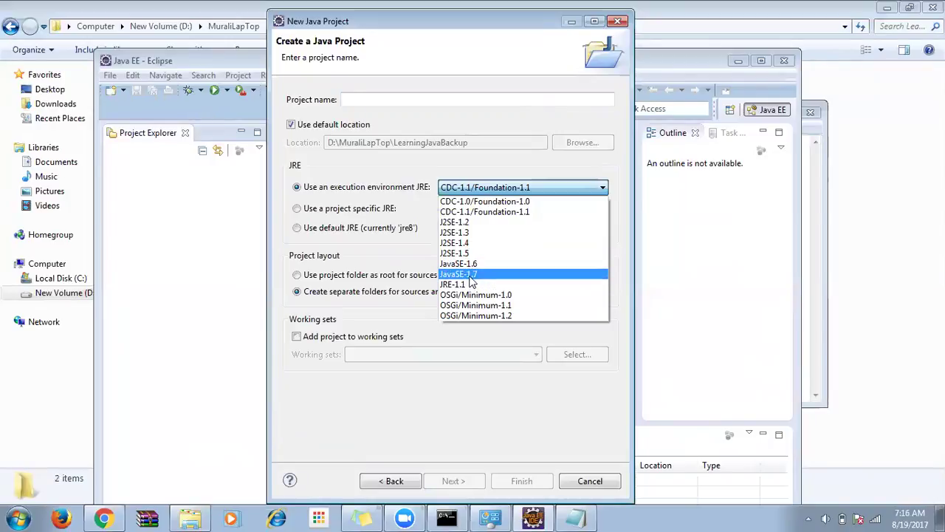
click(492, 277)
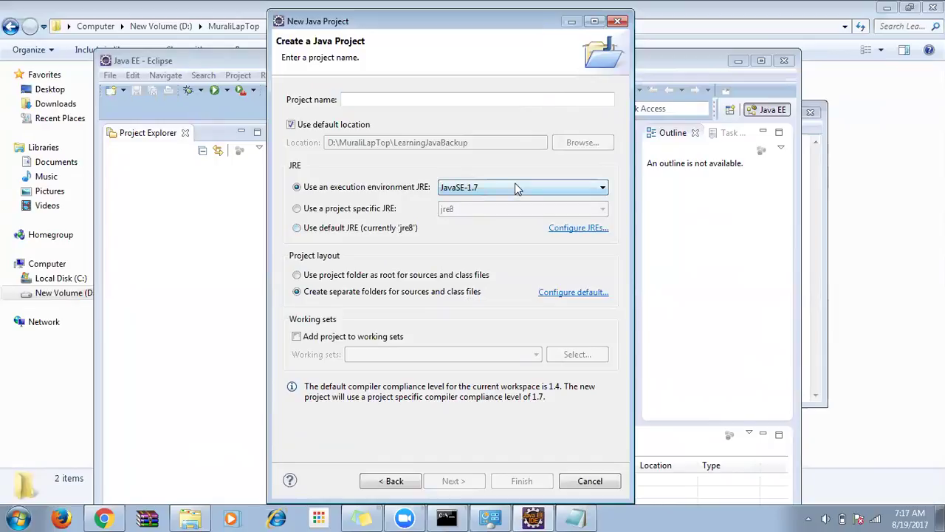
click(379, 101)
text(L)
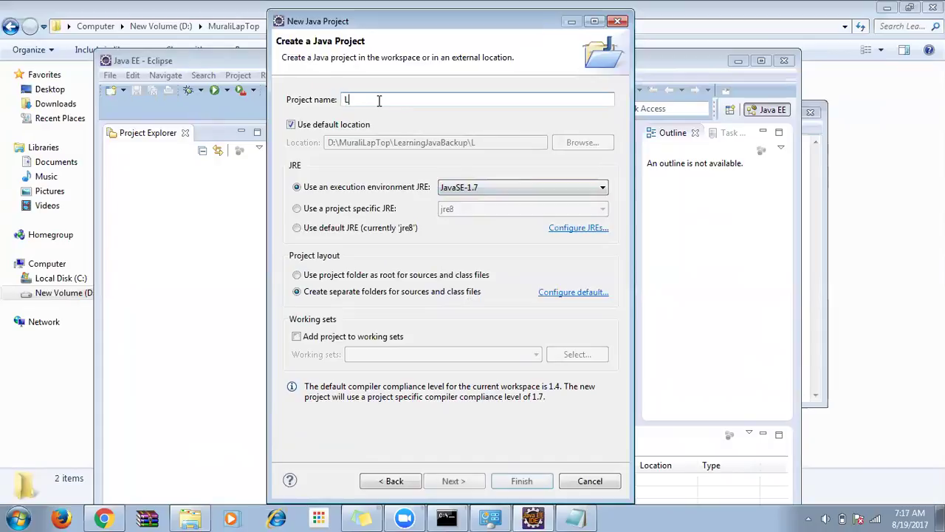
text(earning)
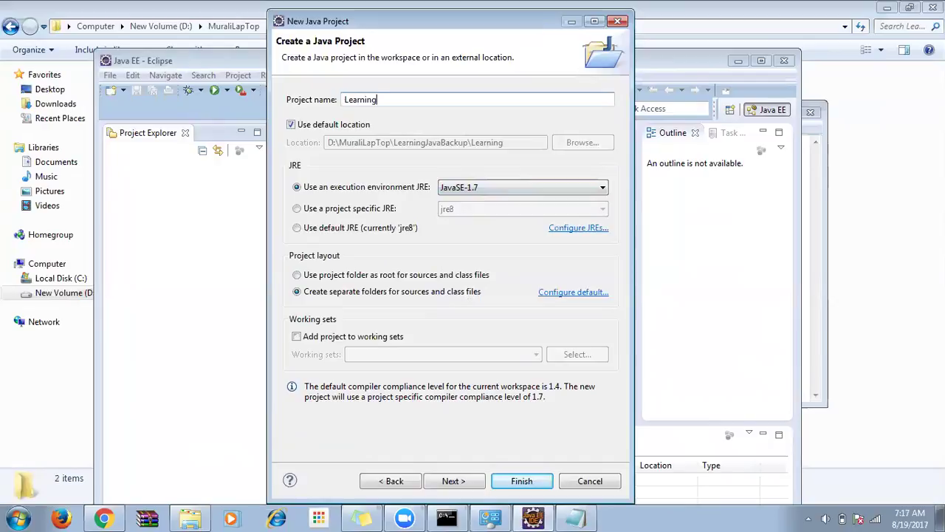
text(NewJava)
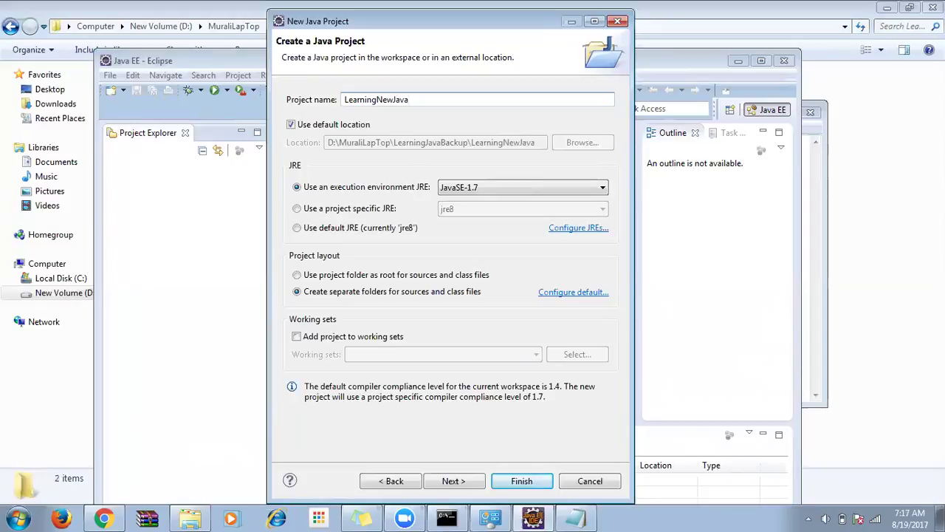
click(515, 482)
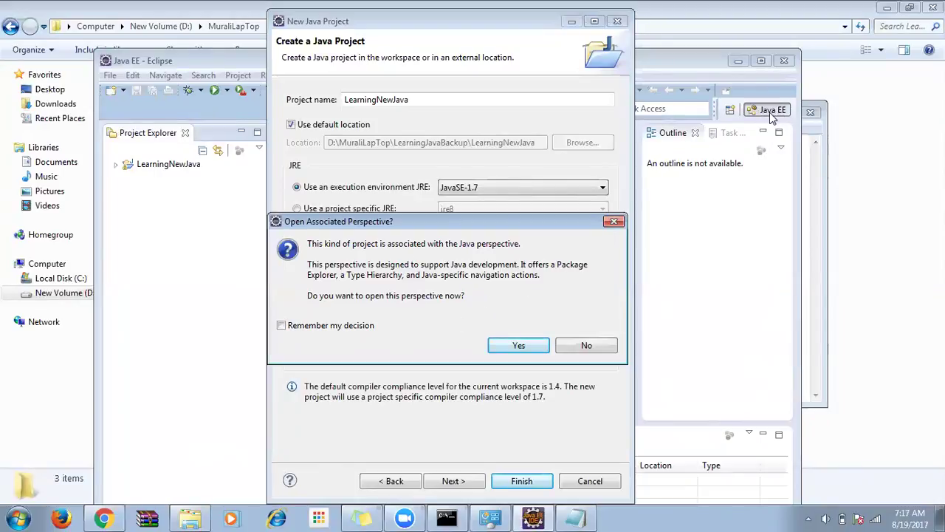
click(529, 344)
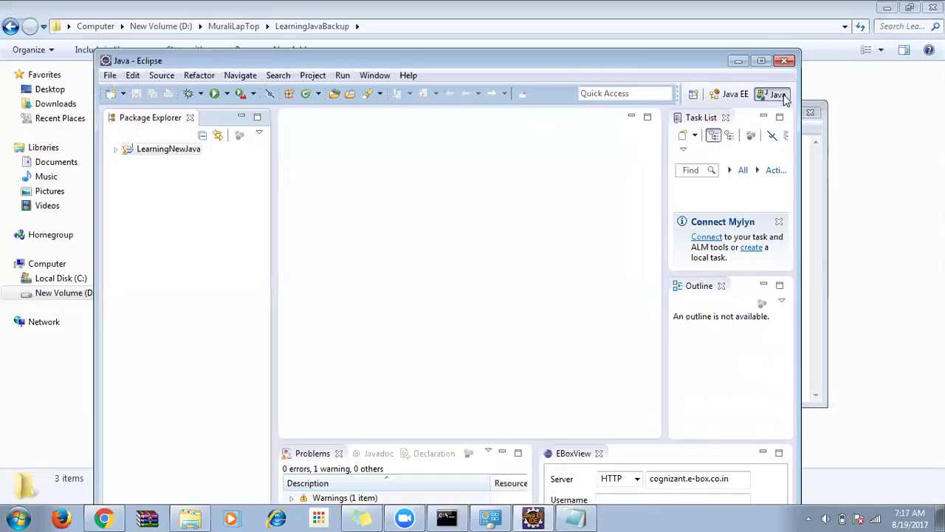
Maximize the Eclipse window and close the Task List, Outline, EBoxView, Problems, Javadoc and Declaration views
click(725, 118)
click(722, 119)
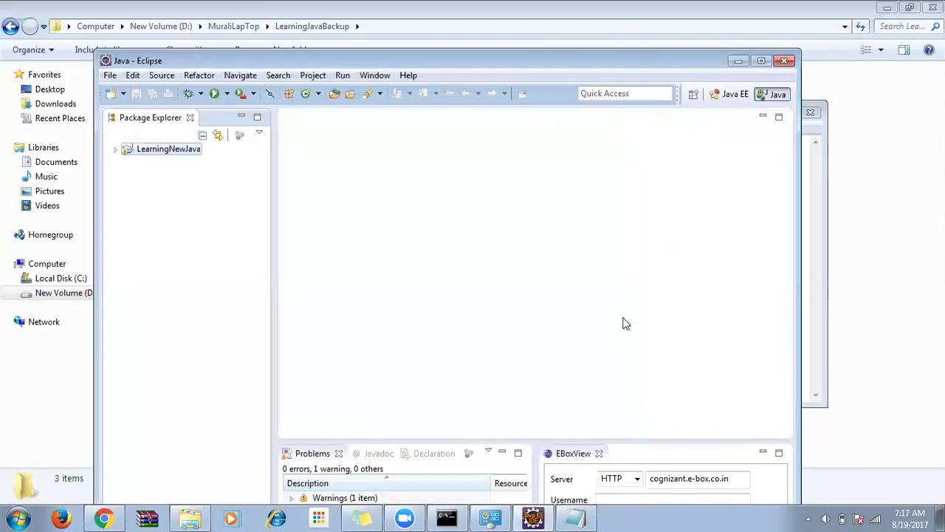
double_click(435, 61)
click(654, 389)
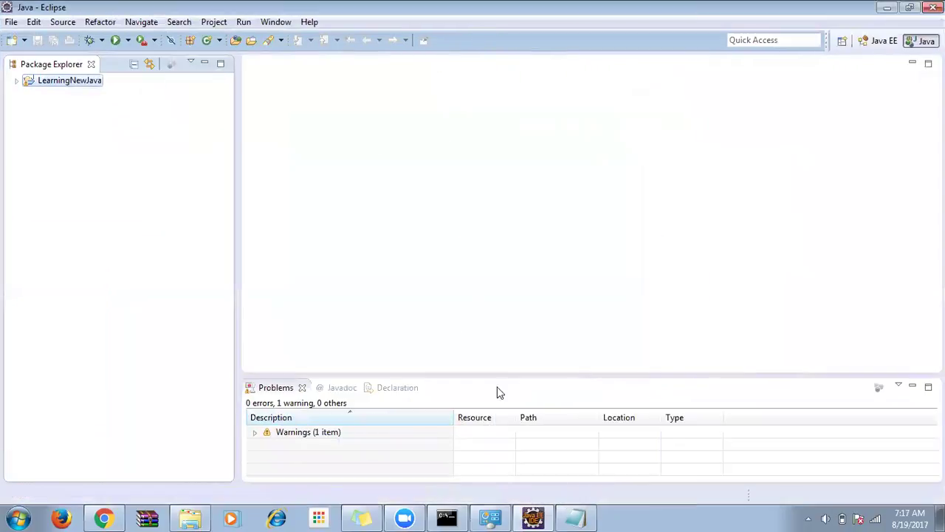
click(303, 388)
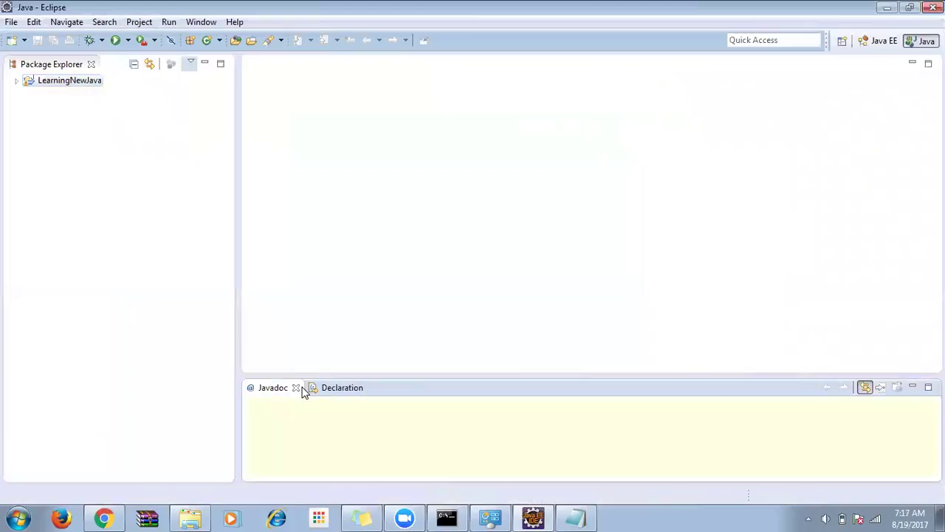
click(295, 388)
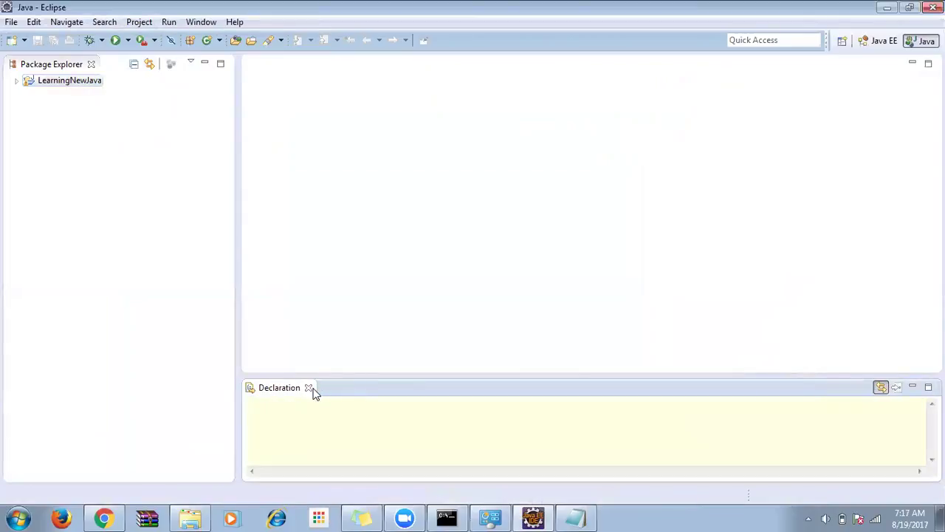
click(309, 388)
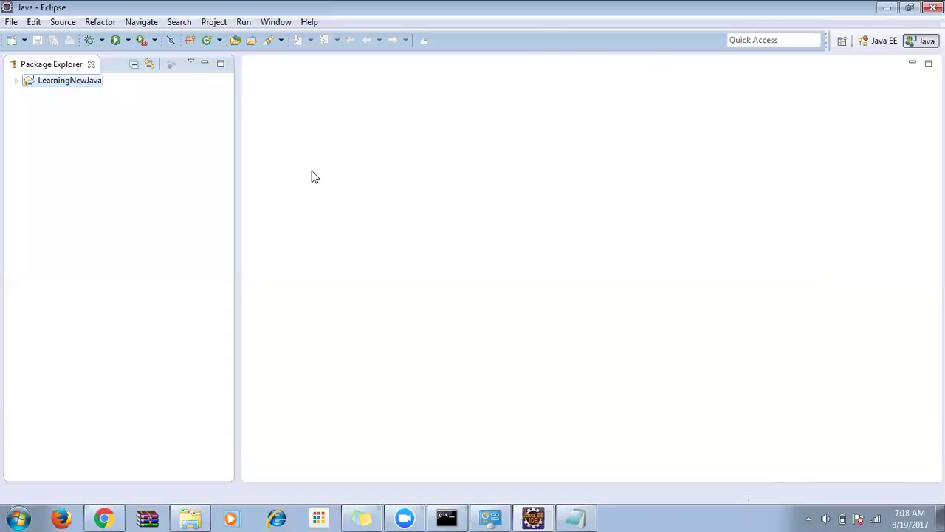
Switch to Windows Explorer and open the LearningNewJava project folder inside LearningJavaBackup
key(alt+Tab)
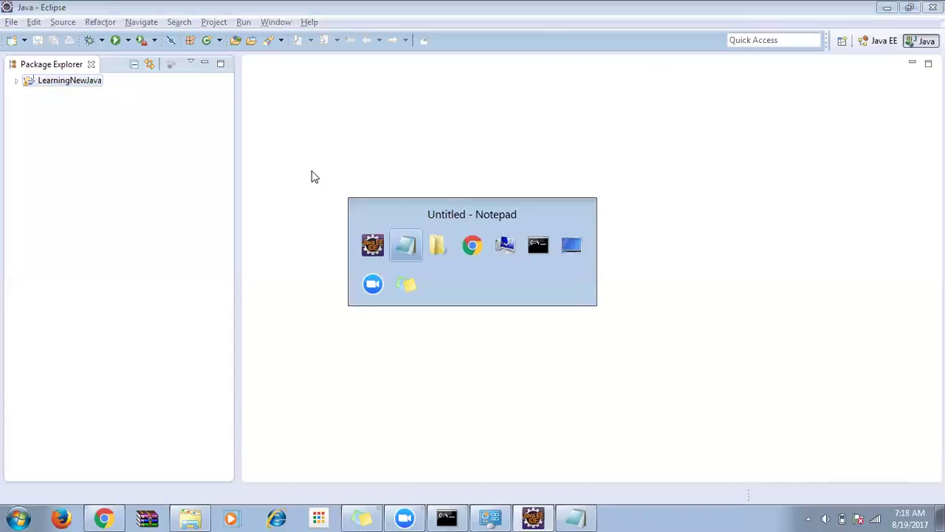
key(alt+Tab)
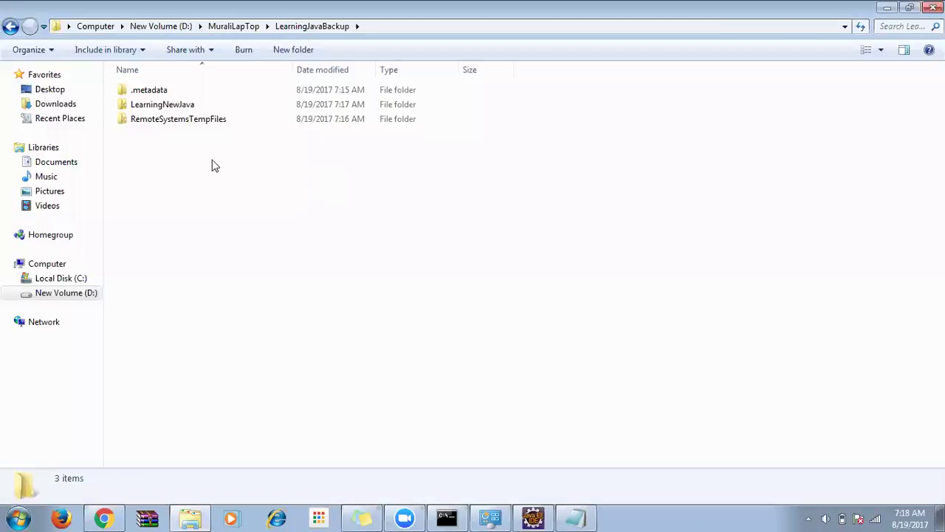
click(193, 105)
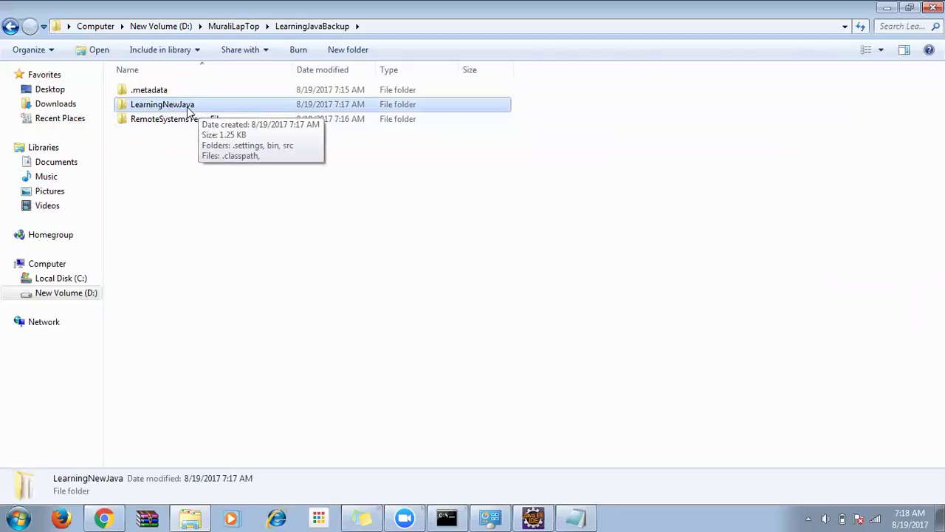
double_click(187, 106)
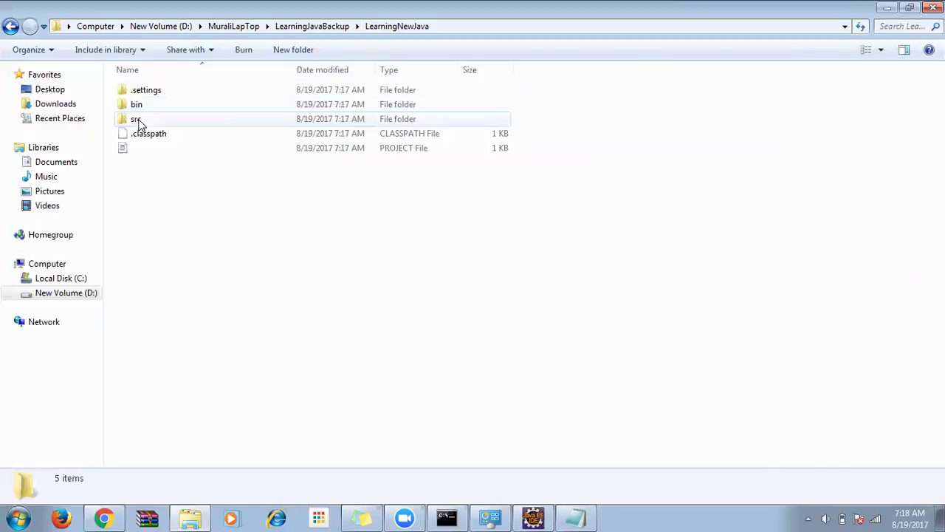
Examine the project folder's contents, pointing out the bin and src folders versus the .settings, .classpath and project files
click(138, 120)
ctrl+click(143, 107)
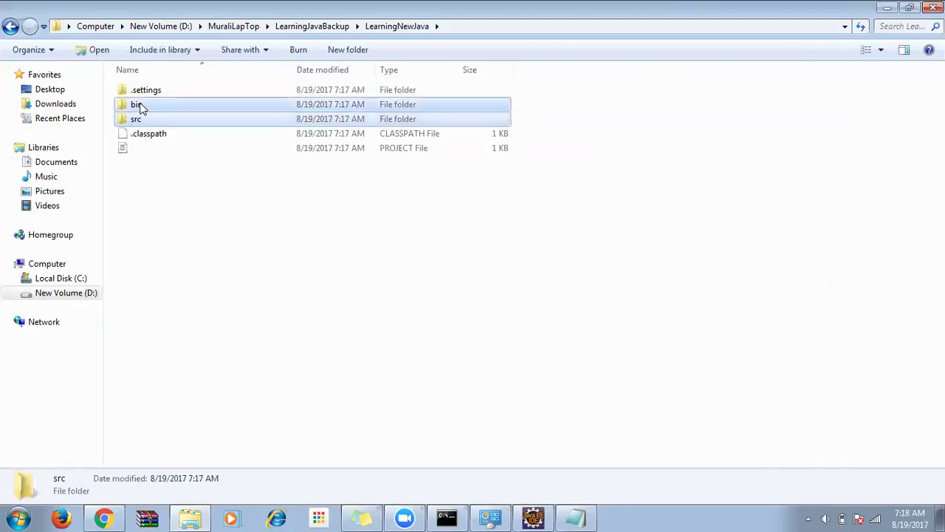
click(152, 89)
ctrl+click(154, 134)
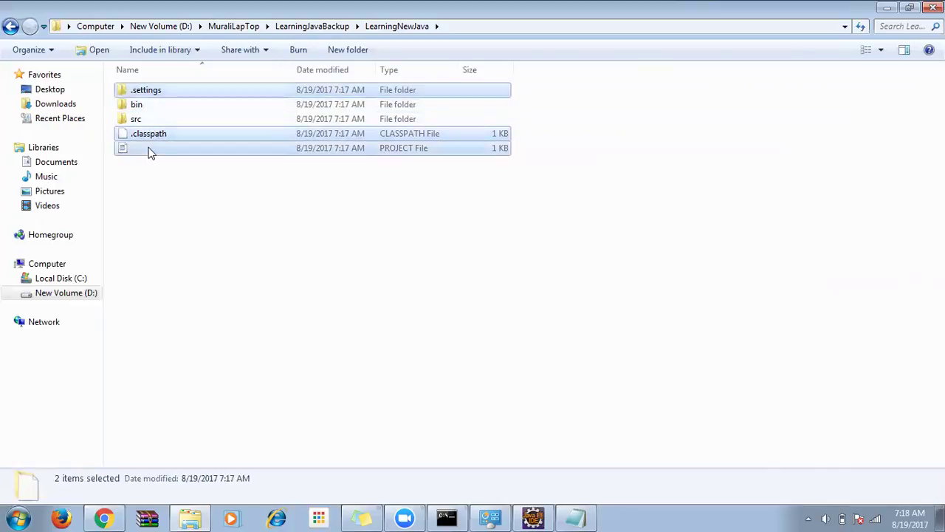
shift+click(155, 110)
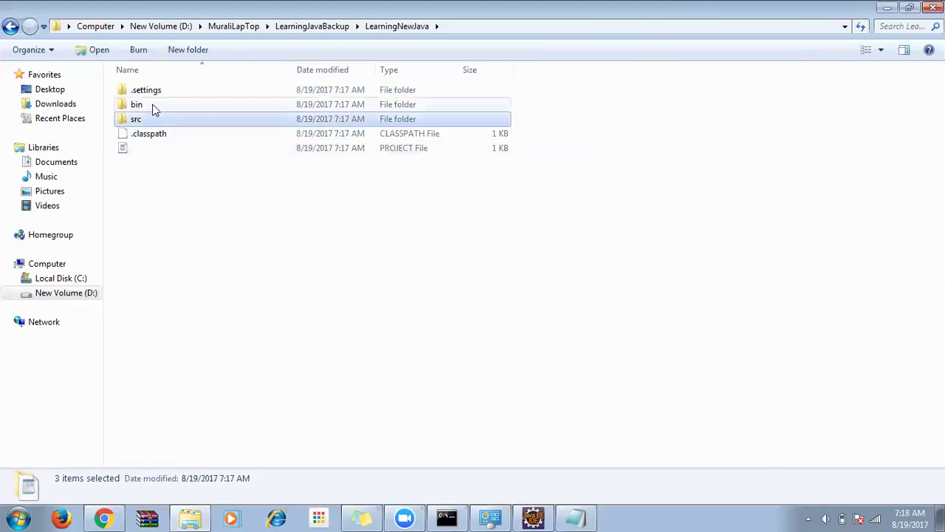
click(154, 108)
ctrl+click(152, 120)
ctrl+click(153, 109)
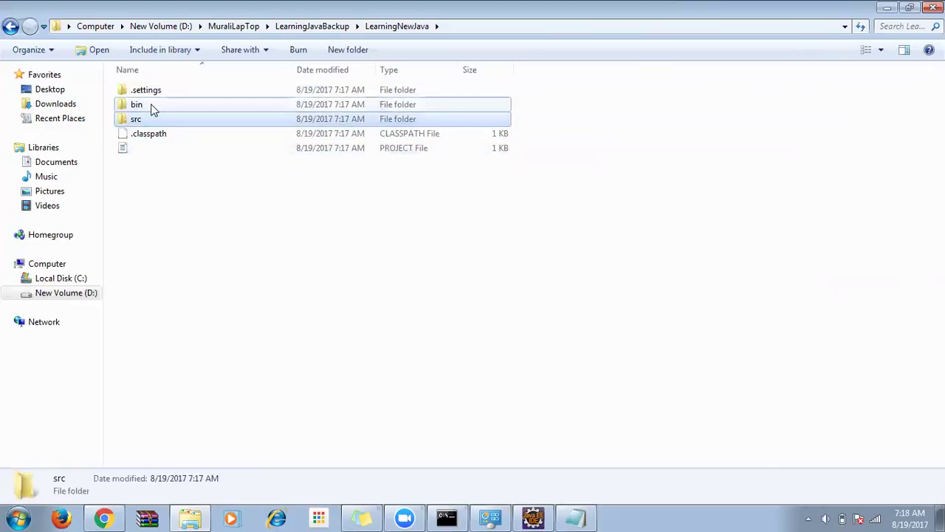
click(153, 107)
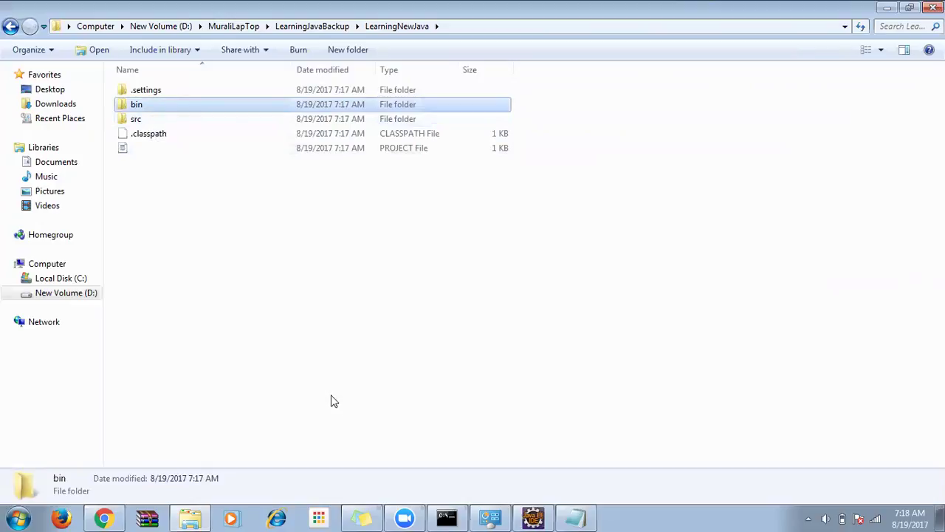
Switch to Notepad, highlight the outline's levels from Workspace to Java/Class Files, and select the src and bin folders in Windows Explorer
click(580, 517)
drag(295, 146, 234, 146)
drag(322, 162, 202, 162)
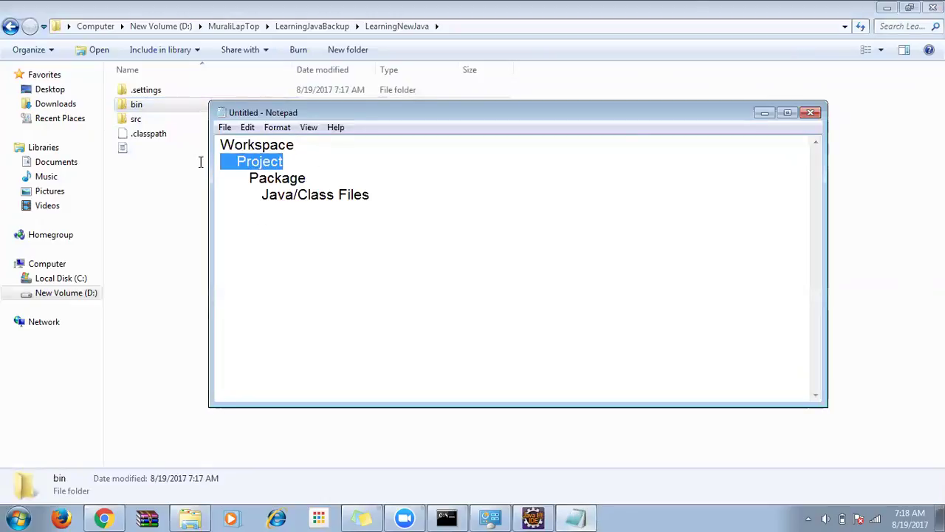
drag(342, 175, 224, 177)
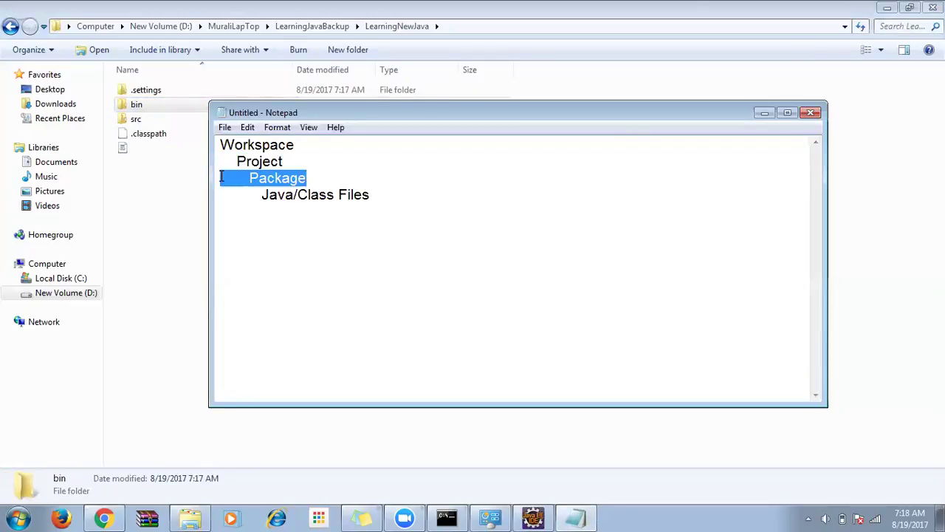
drag(426, 190, 335, 195)
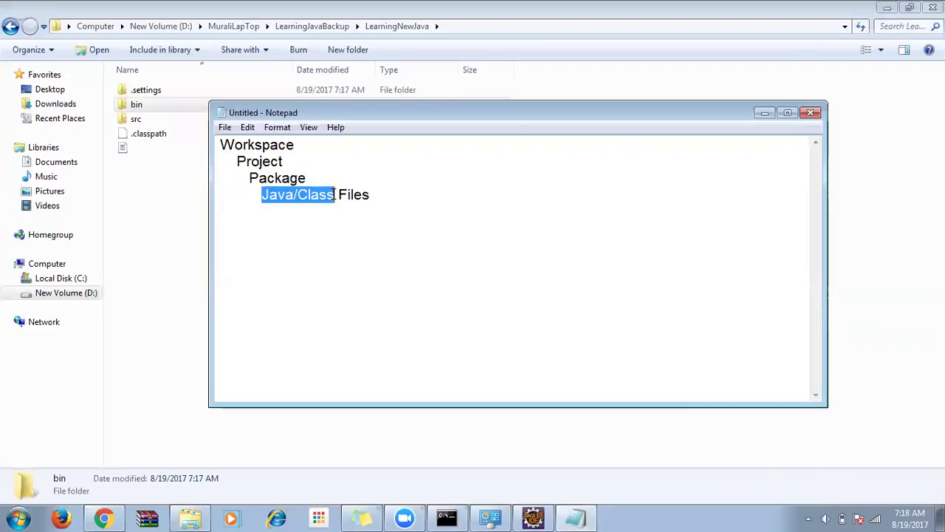
click(316, 181)
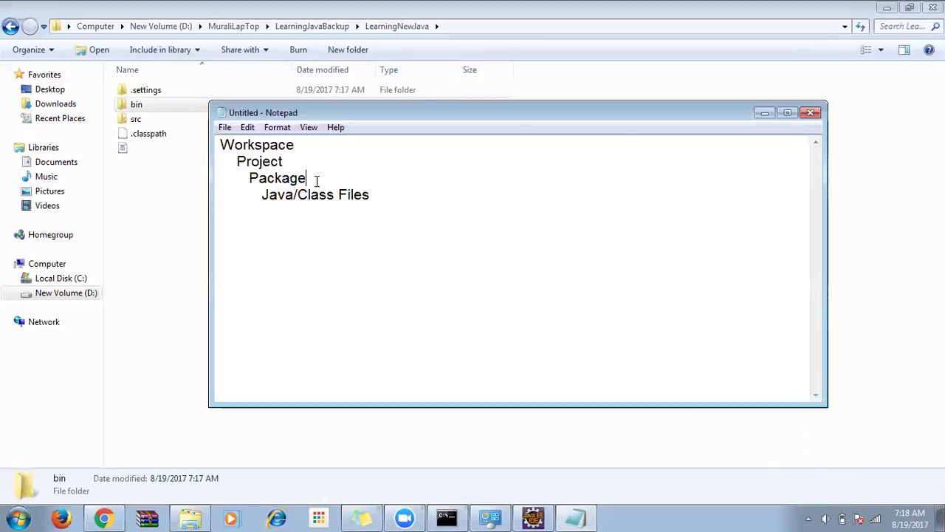
double_click(262, 179)
click(139, 119)
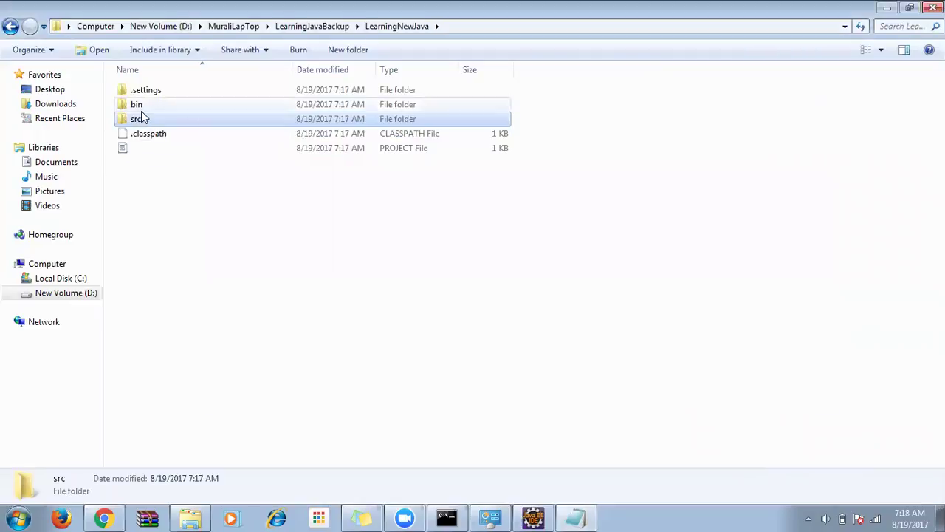
ctrl+click(141, 109)
Switch back to Eclipse, expand the LearningNewJava project, and highlight its src folder and JRE System Library in turn
key(alt+Tab)
key(alt+Tab)
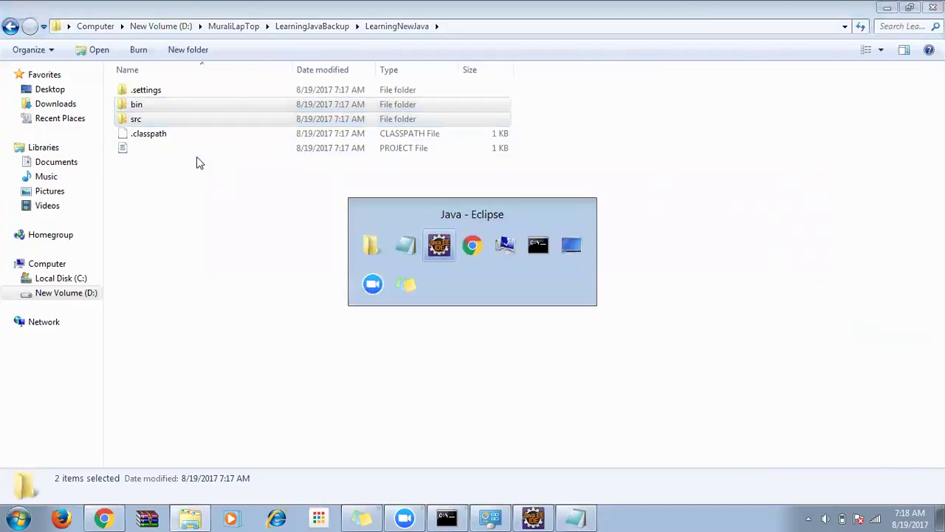
click(16, 80)
click(52, 93)
key(Down)
key(Up)
key(Down)
key(Up)
key(Down)
key(Up)
key(Down)
key(Up)
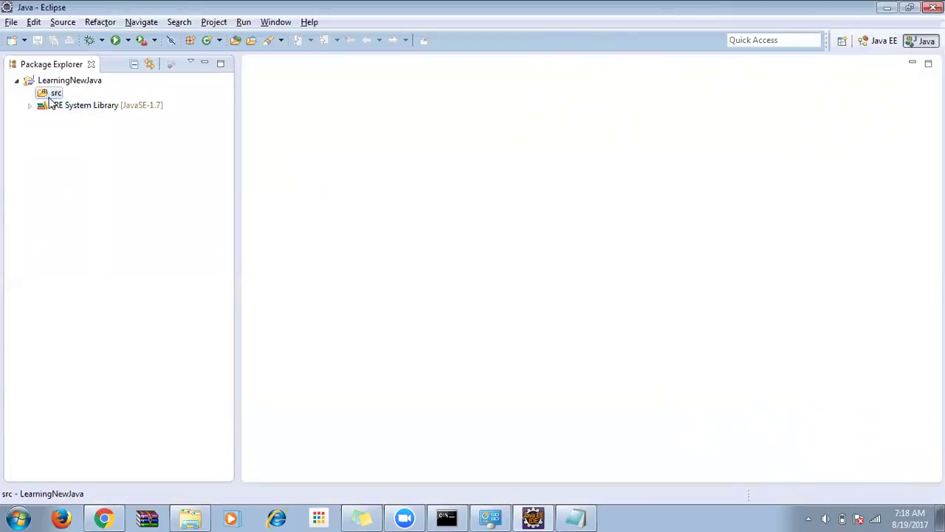
key(Down)
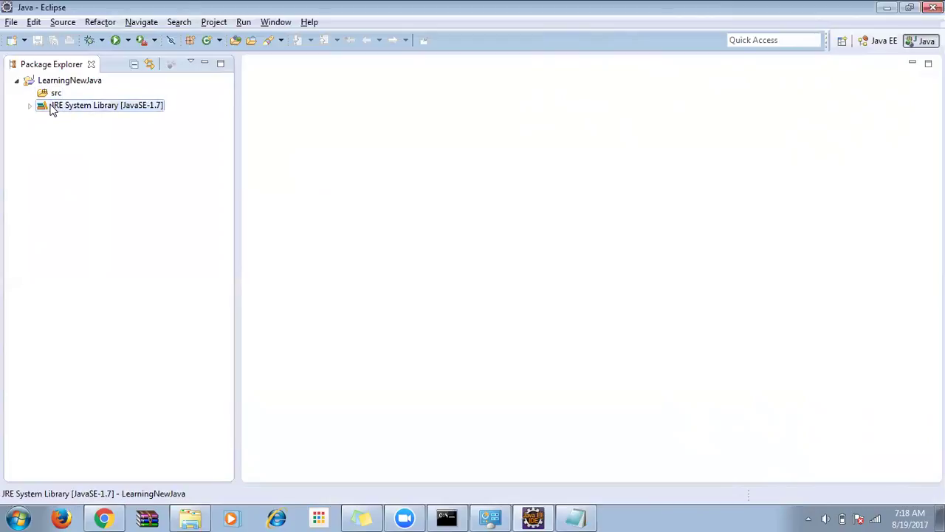
Expand the JRE System Library, examine its JAR files from resources.jar to zipfs.jar, and collapse it again
click(29, 105)
click(70, 120)
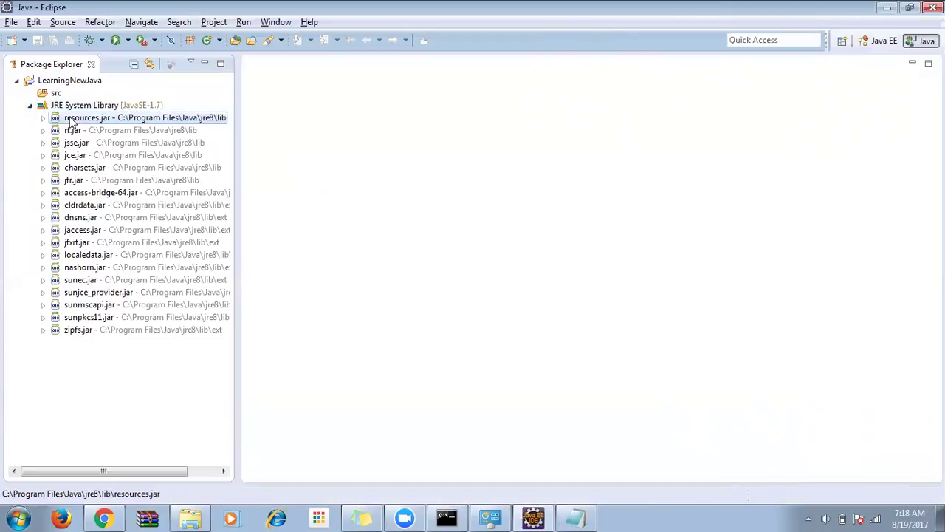
shift+click(79, 330)
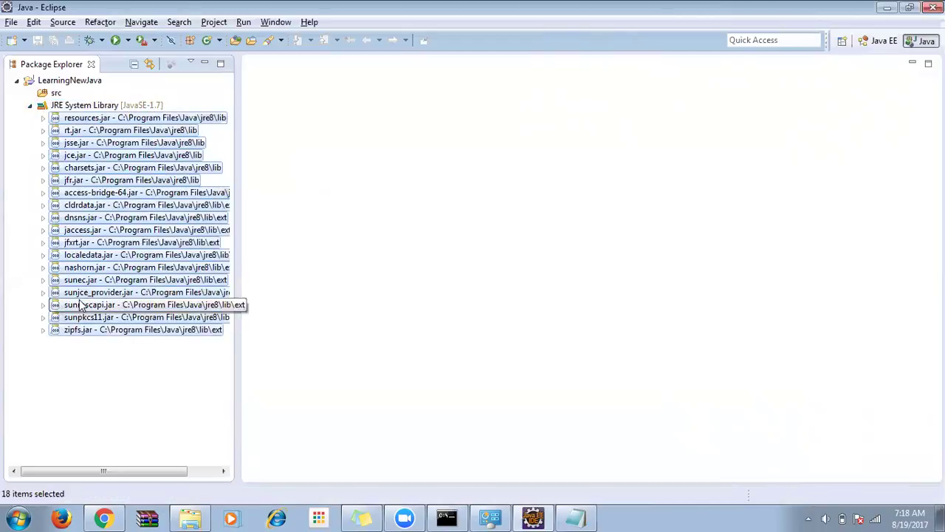
click(61, 106)
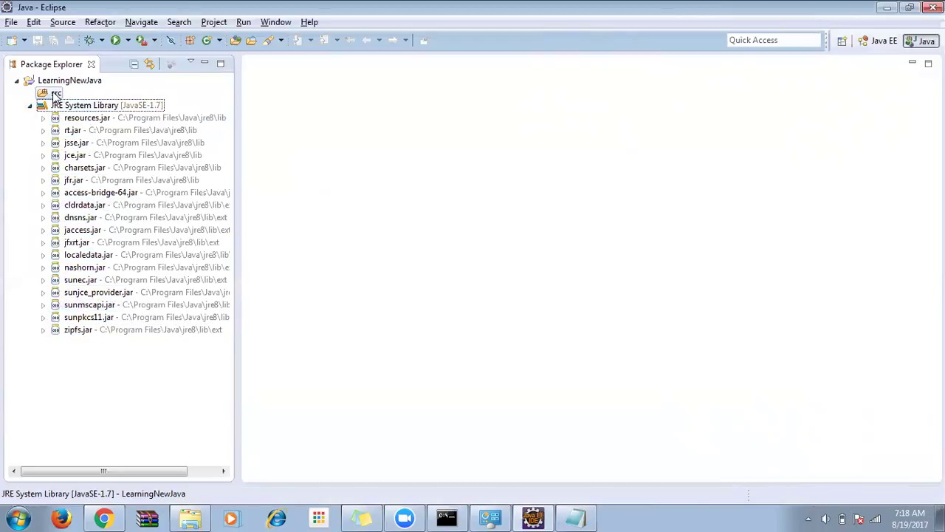
click(56, 95)
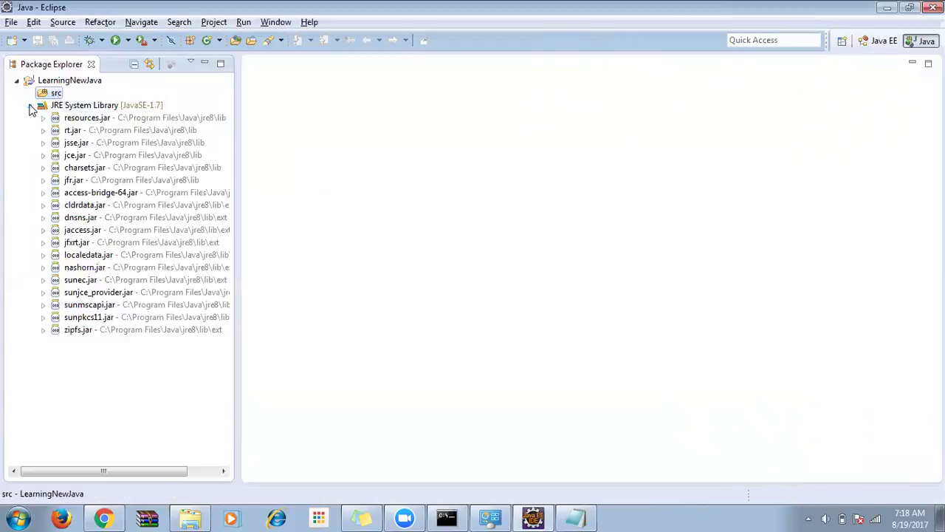
click(74, 118)
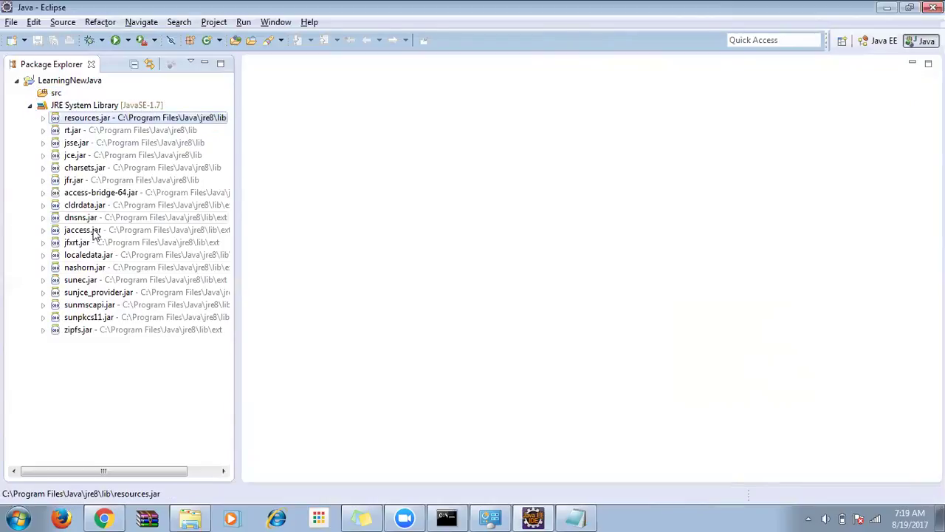
shift+click(90, 329)
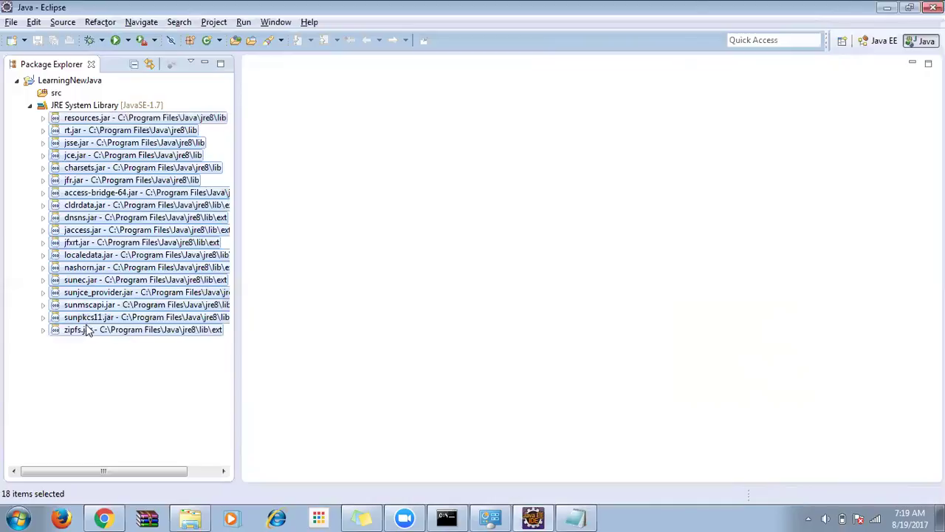
click(79, 220)
shift+click(77, 182)
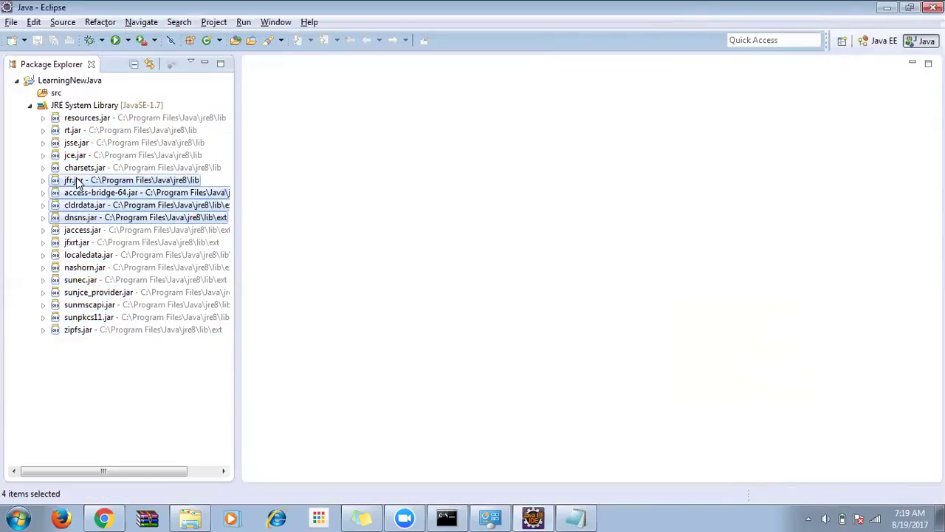
click(83, 194)
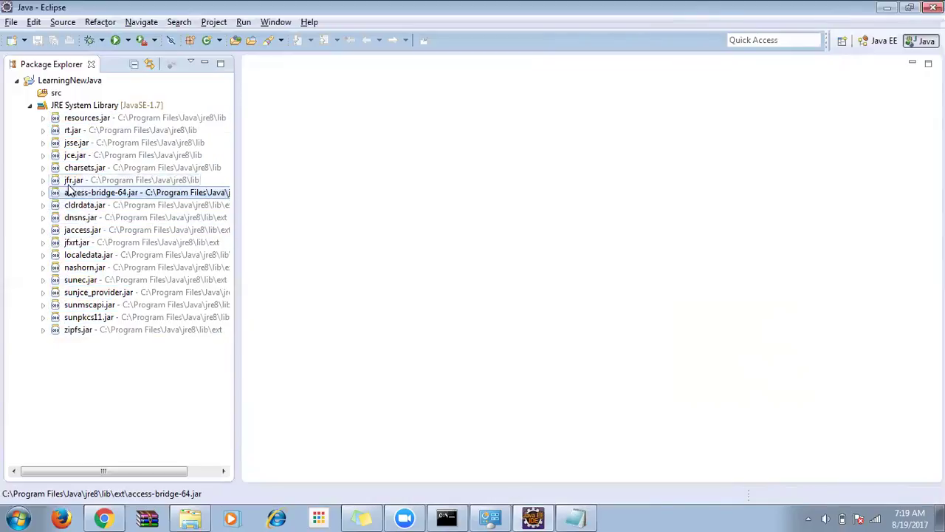
click(78, 180)
shift+click(79, 235)
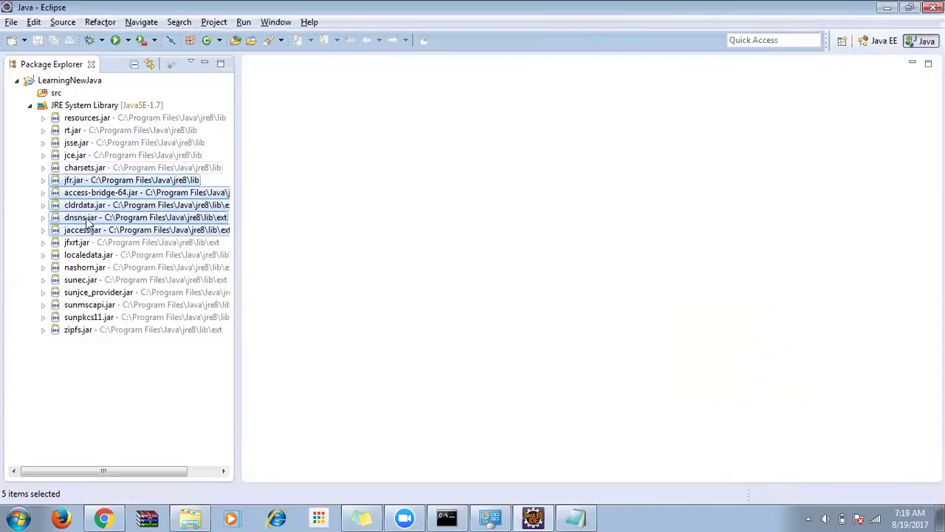
click(72, 117)
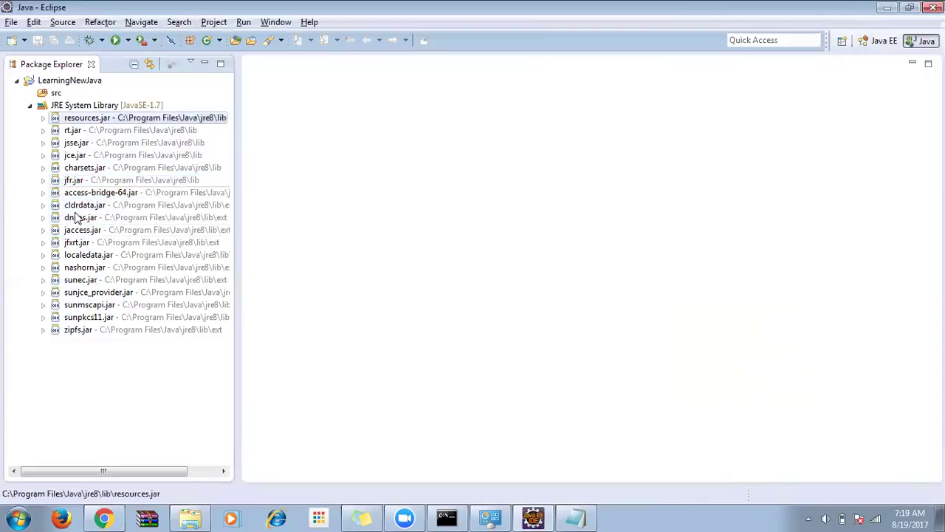
shift+click(76, 329)
click(95, 194)
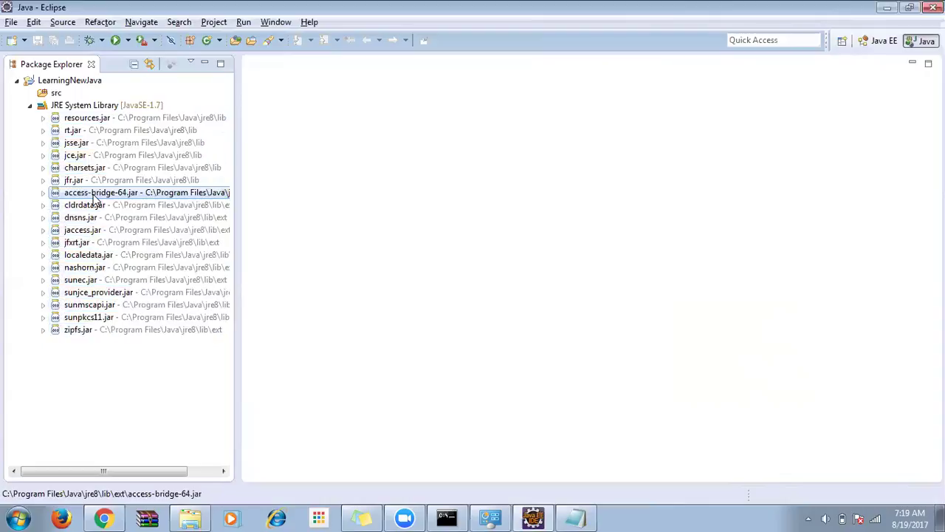
click(29, 105)
Start a new package in the LearningNewJava project's src folder and enter FirstPackage as its name
click(50, 95)
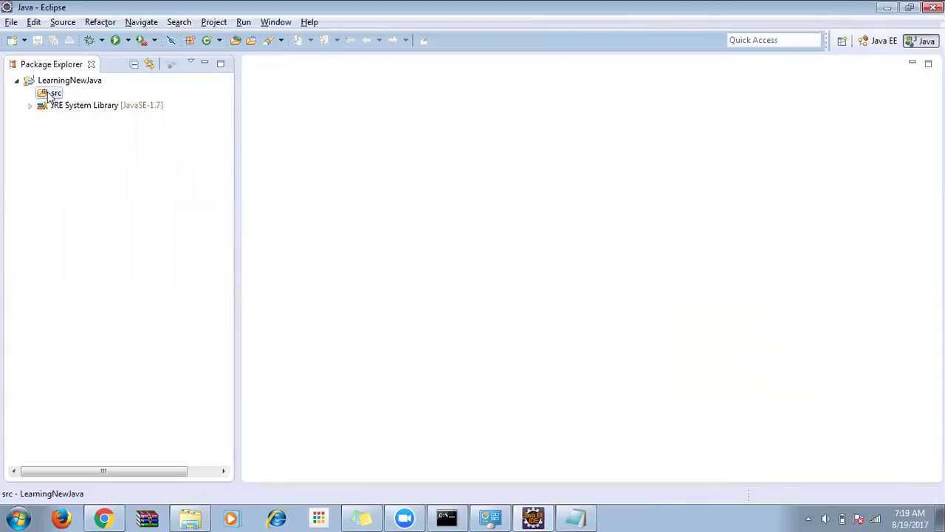
right_click(50, 94)
mouse_move(162, 53)
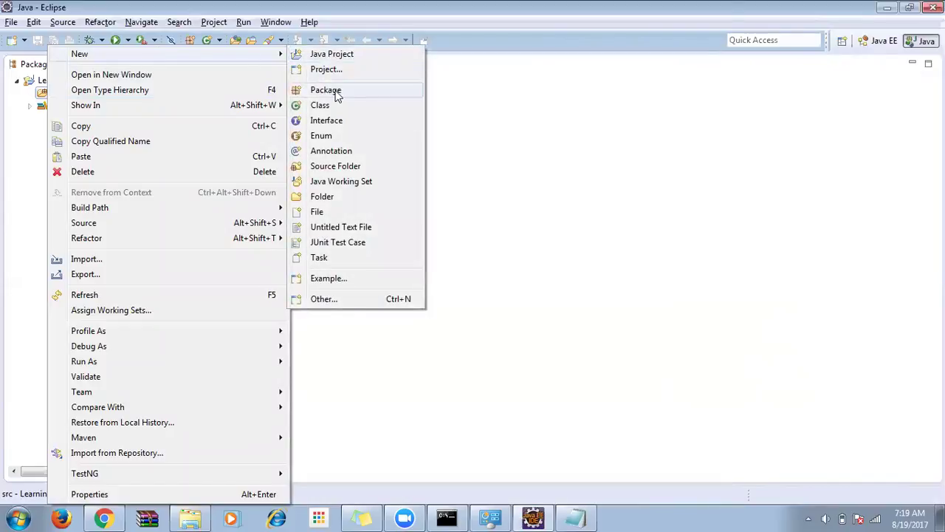
click(328, 90)
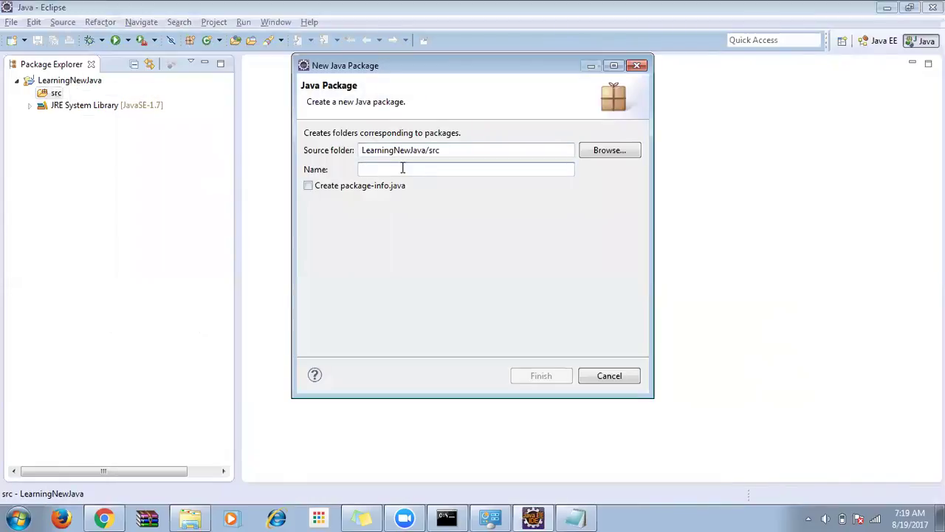
text(First)
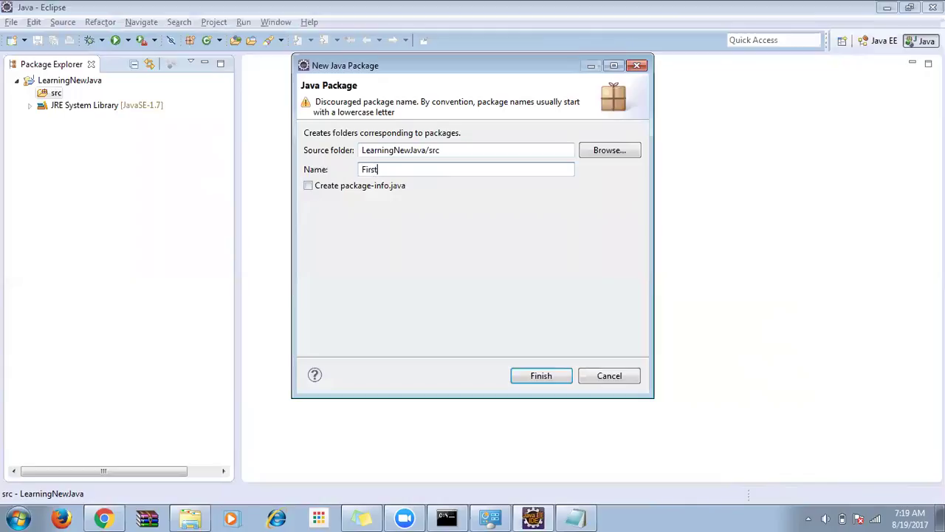
text(Package)
Try a lowercase first letter in the package name, undo it, and highlight the naming-convention message's lowercase letter wording
drag(418, 101, 316, 102)
click(323, 103)
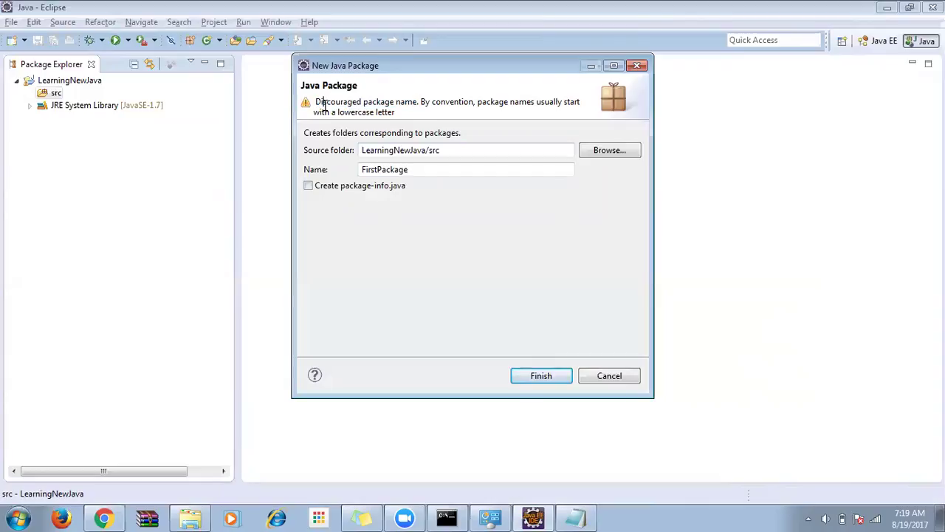
drag(364, 171, 361, 169)
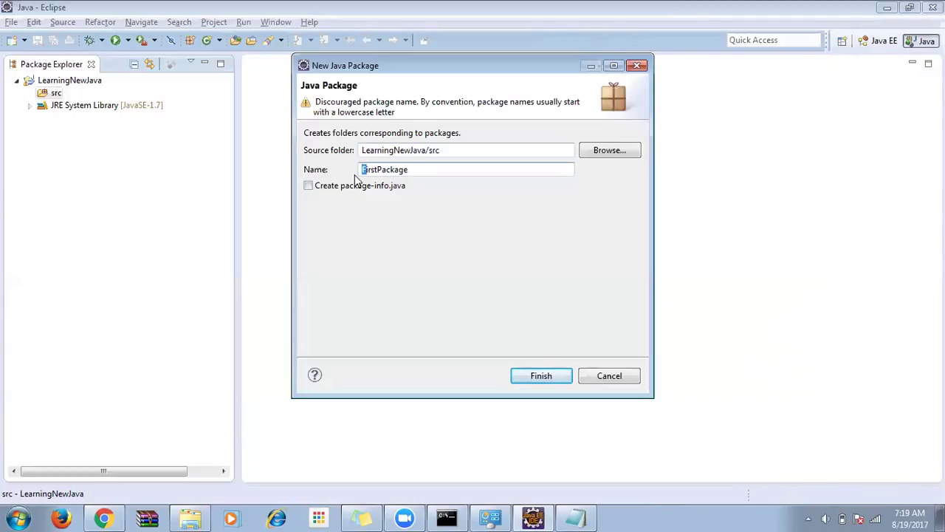
text(f)
key(ctrl+z)
drag(538, 102, 541, 117)
click(336, 113)
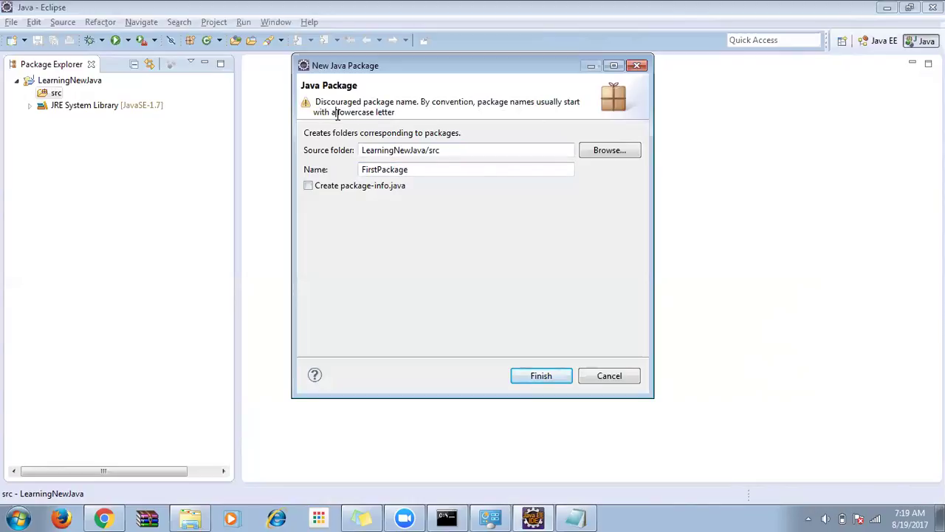
shift+click(401, 112)
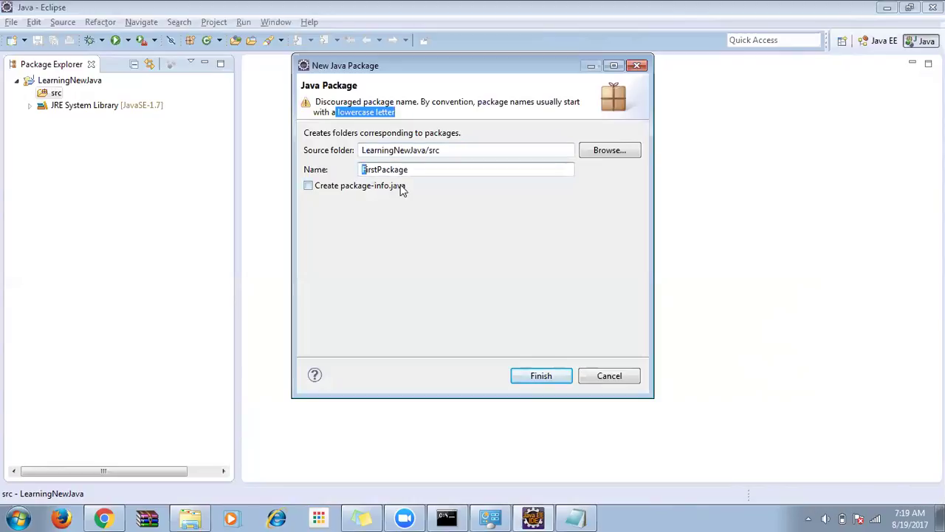
Change the package name to firstPackage and create the package
text(f)
key(End)
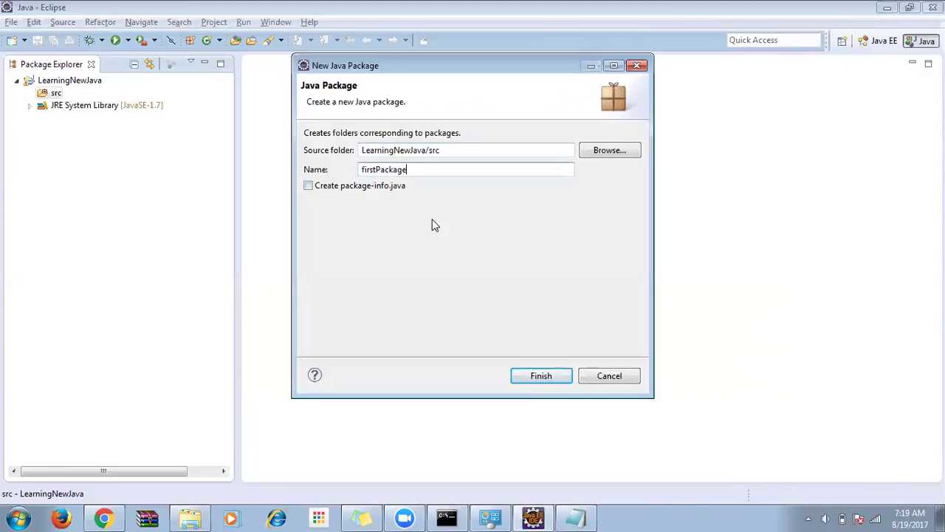
click(547, 382)
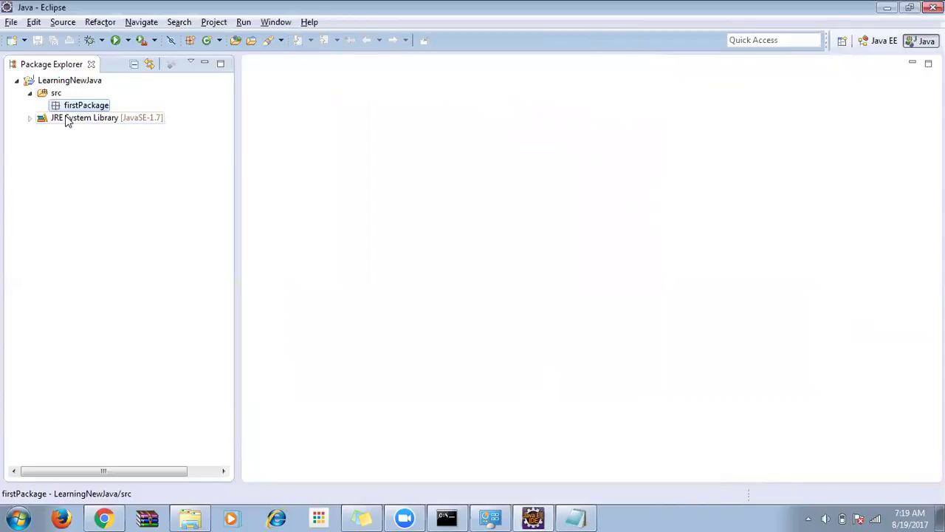
Switch to Notepad and highlight the Java/Class Files level of the outline
key(alt+Tab)
key(alt+Tab)
click(264, 195)
shift+click(395, 199)
click(305, 189)
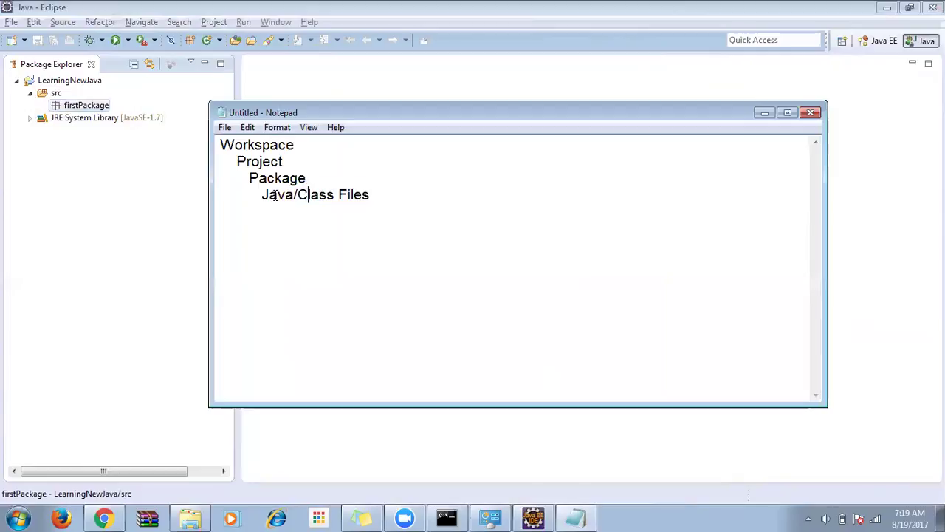
Back in Eclipse, start a new class in firstPackage and enter BasicsOfJava as its name
right_click(73, 108)
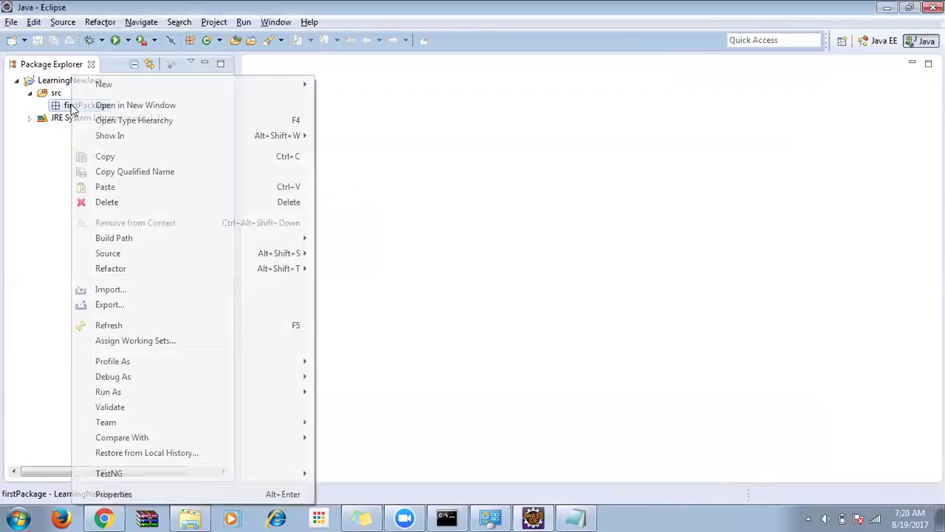
mouse_move(126, 93)
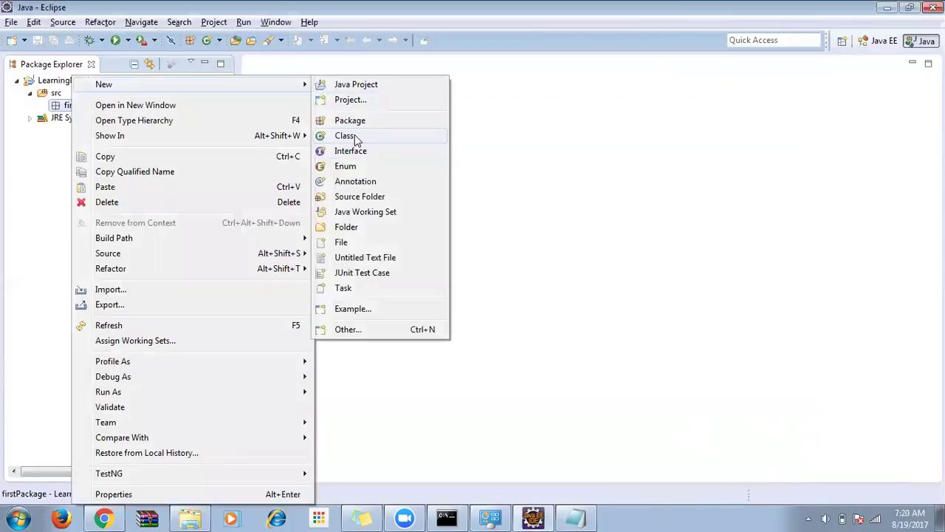
click(355, 134)
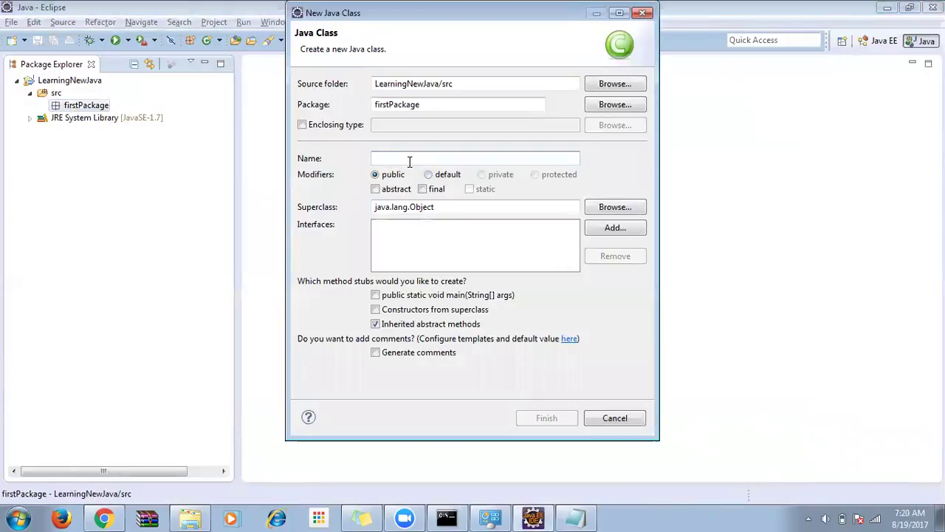
text(Basics)
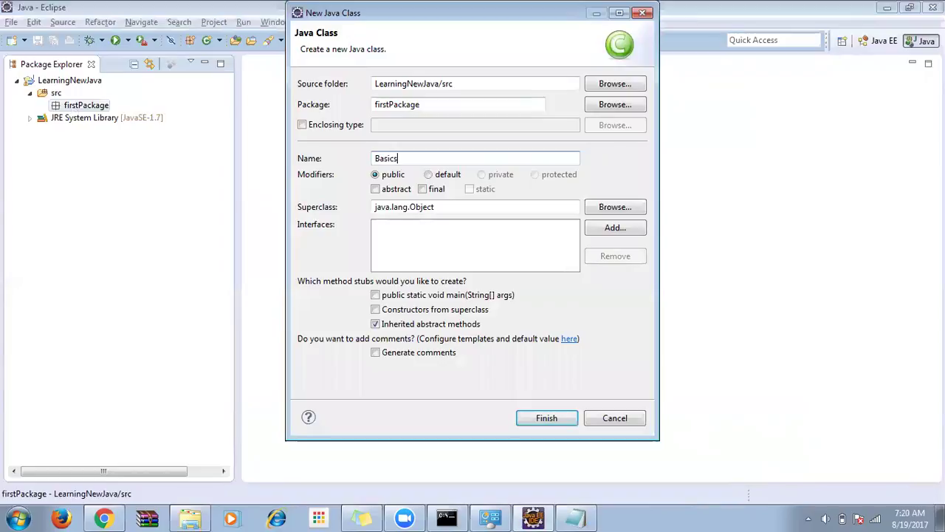
text(OfJava)
Try the class name as basicsOfJava, highlight uppercase in the naming-convention message, and restore the name to BasicsOfJava
drag(381, 158, 375, 158)
text(b)
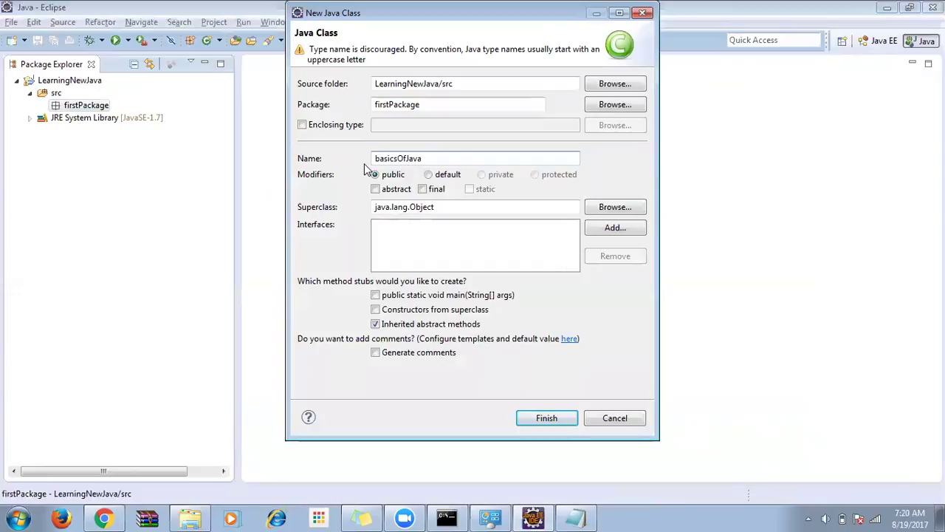
double_click(380, 49)
double_click(322, 60)
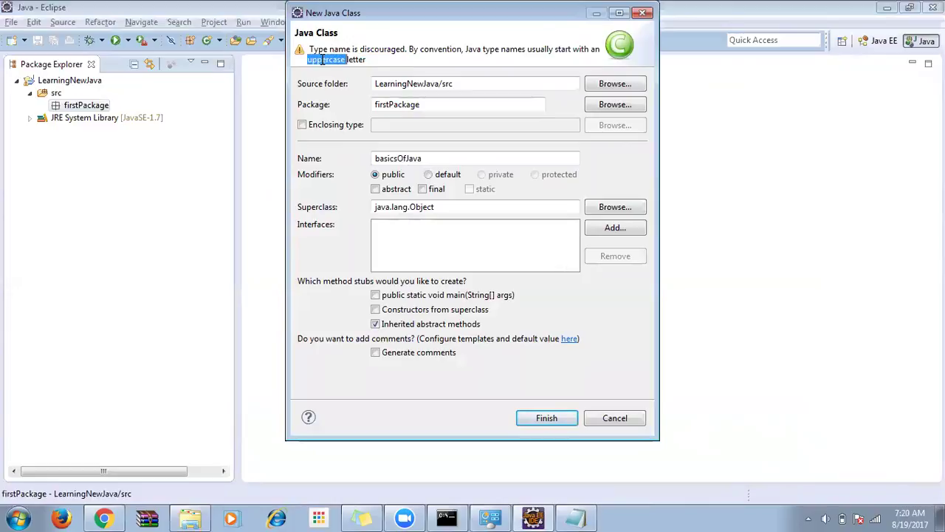
drag(380, 158, 366, 160)
text(B)
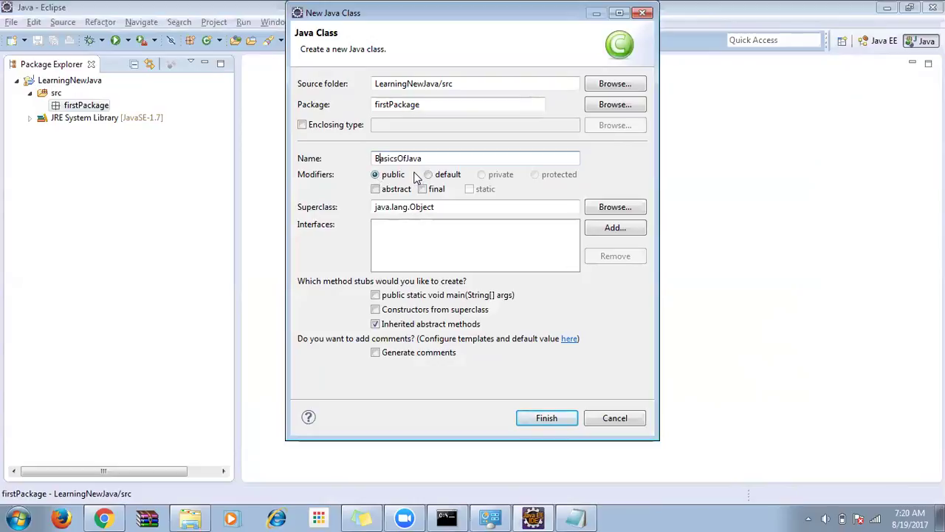
Compare the public and default modifiers, include the public static void main(String[] args) stub, and create the public class
click(429, 176)
click(377, 175)
click(427, 175)
click(429, 295)
click(564, 420)
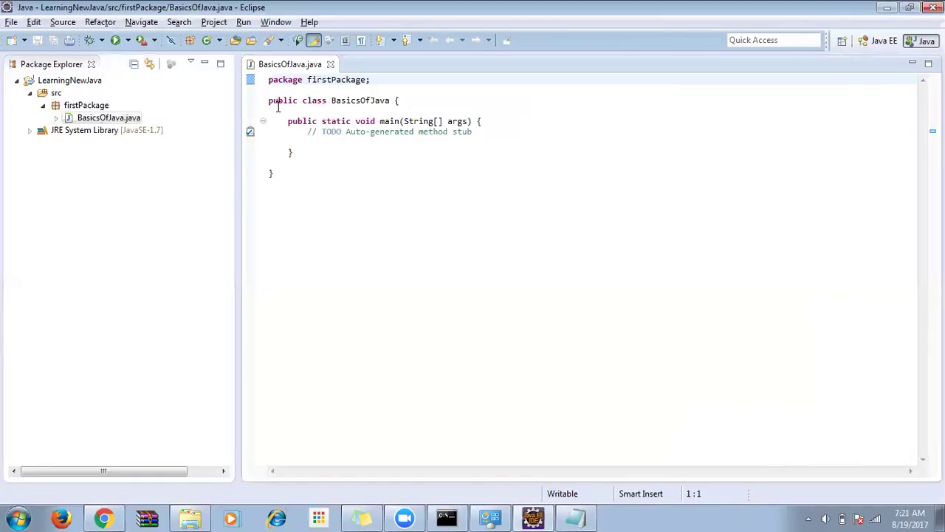
Try removing the public modifier from the BasicsOfJava class declaration and undo the deletion
click(283, 100)
double_click(283, 100)
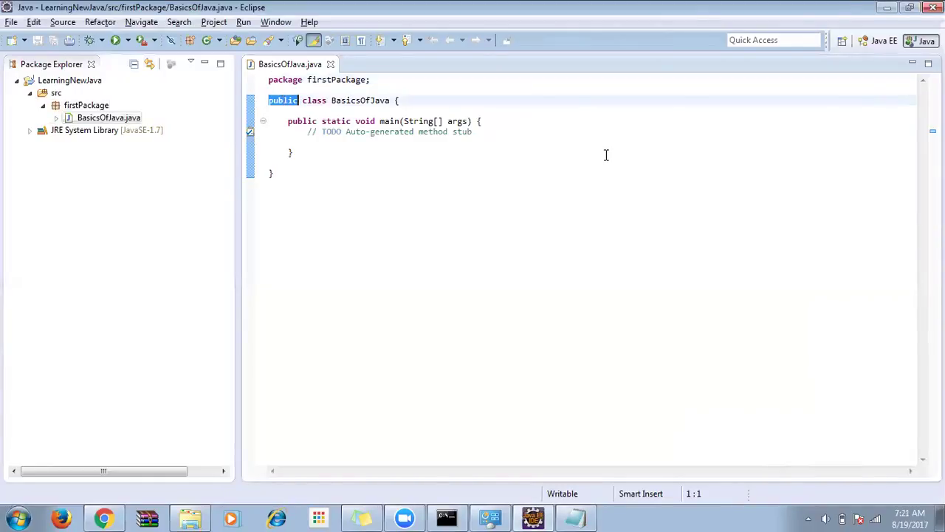
key(Delete)
key(Delete)
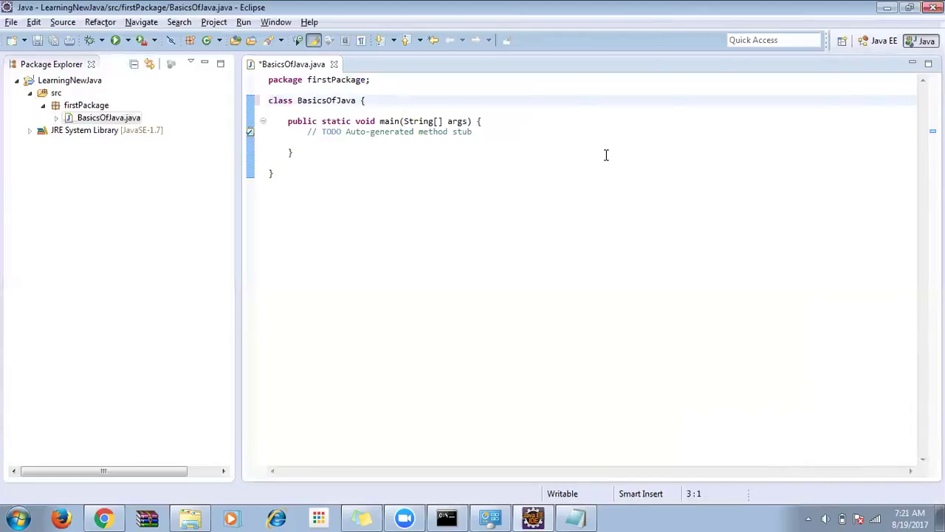
key(ctrl+z)
key(ctrl+z)
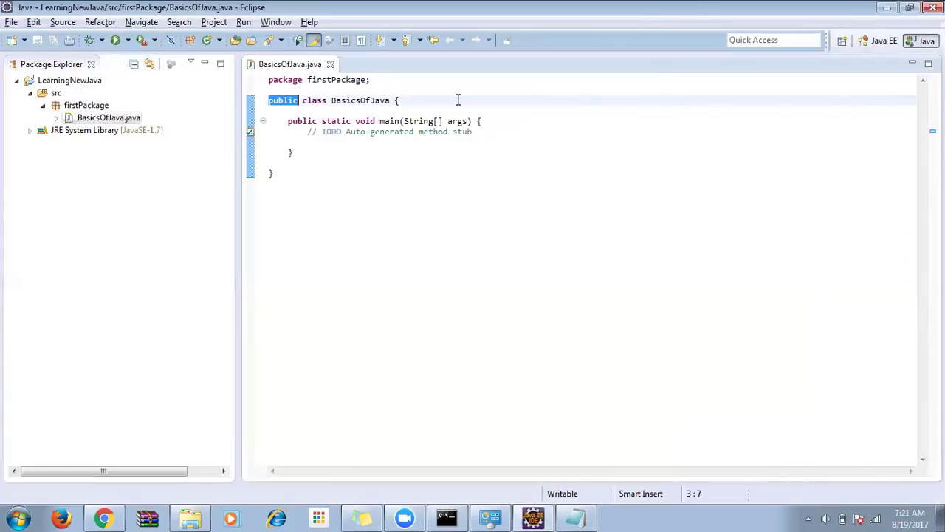
Delete public from the BasicsOfJava class declaration and the auto-generated TODO comment from the main method, saving the file
drag(303, 102, 268, 100)
key(Delete)
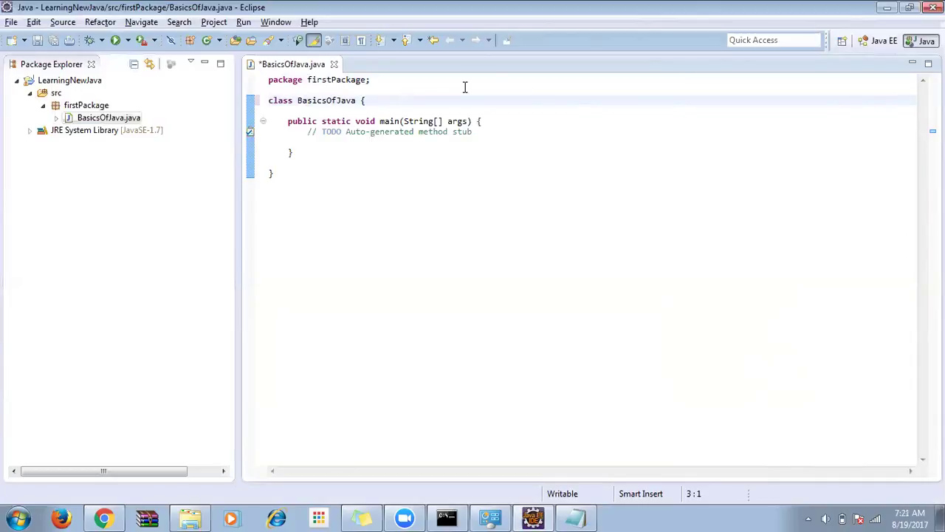
key(ctrl+s)
drag(517, 132, 305, 133)
key(Delete)
key(ctrl+s)
Highlight the package and class names in the code and select firstPackage and BasicsOfJava.java in the project tree
click(321, 80)
double_click(321, 79)
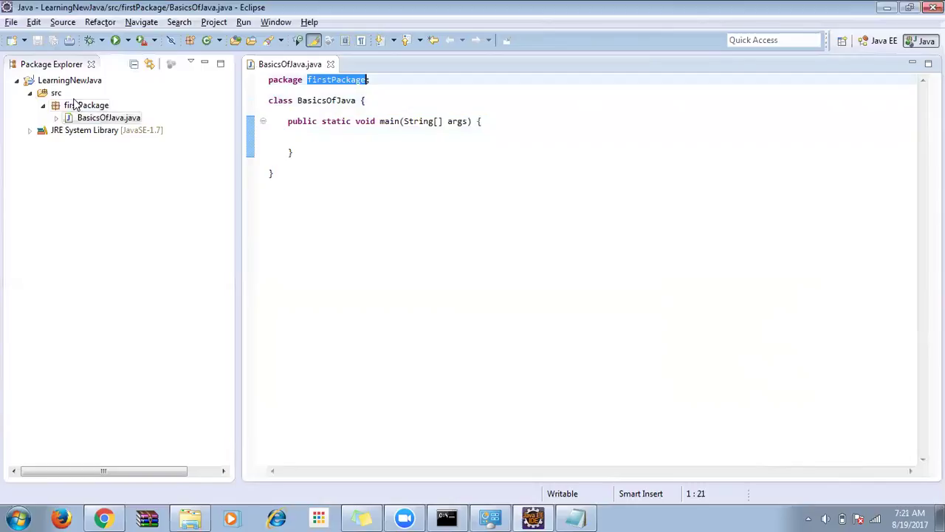
click(74, 104)
double_click(306, 100)
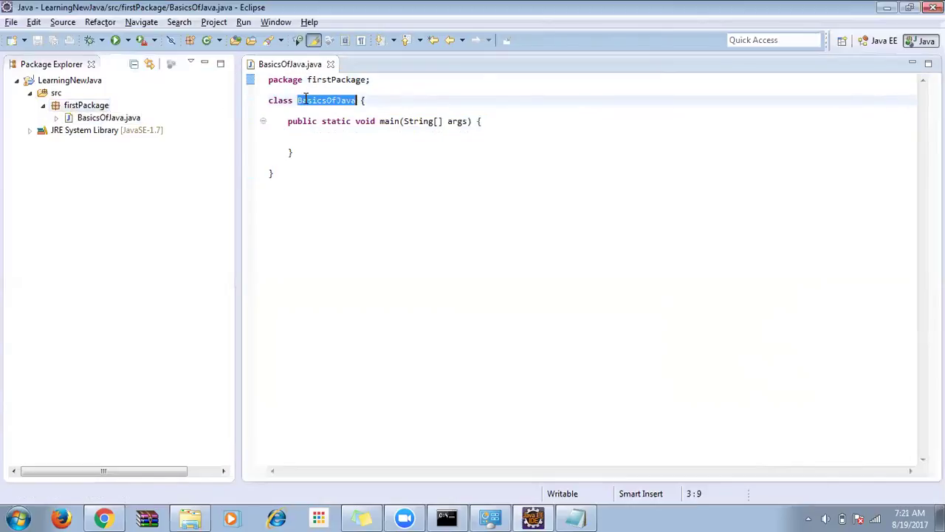
click(288, 121)
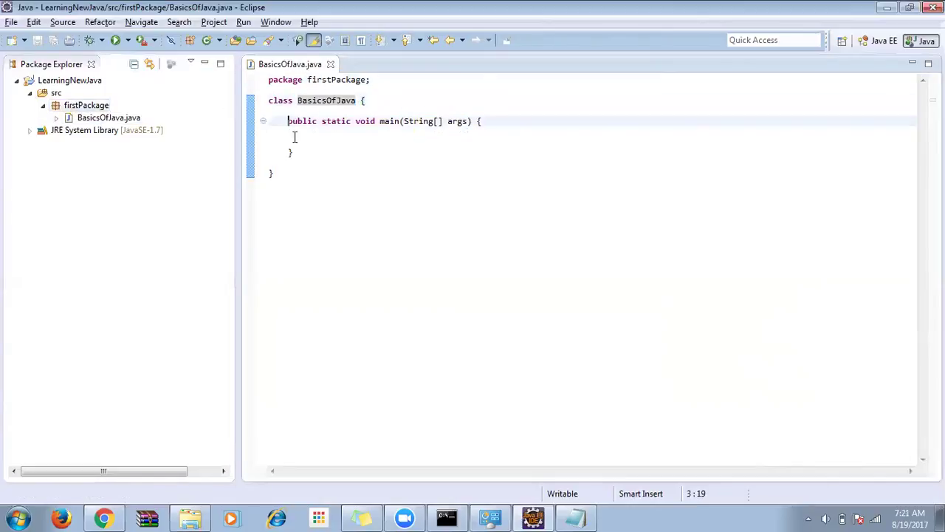
click(108, 119)
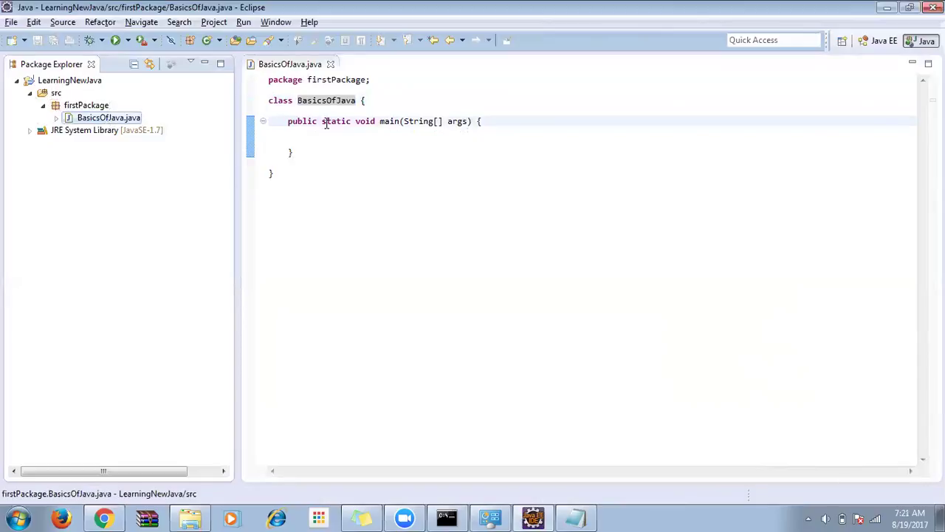
Highlight the whole main method from its signature to its closing brace, and place the cursor in its empty body
mouse_move(288, 122)
mouse_down()
mouse_move(304, 151)
mouse_move(316, 150)
mouse_move(306, 133)
mouse_move(270, 122)
mouse_move(288, 122)
mouse_move(298, 150)
mouse_move(282, 121)
mouse_up()
click(305, 152)
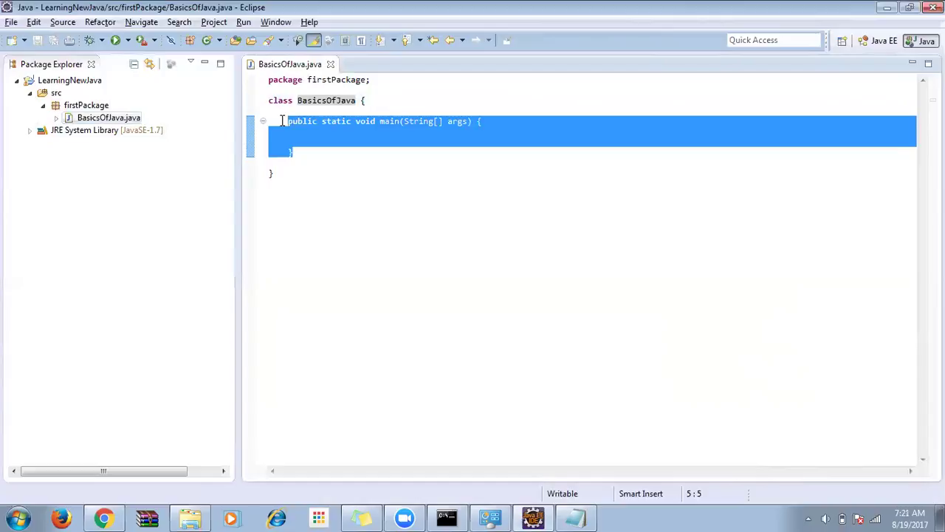
click(288, 121)
shift+click(293, 151)
click(288, 121)
shift+click(294, 151)
click(347, 133)
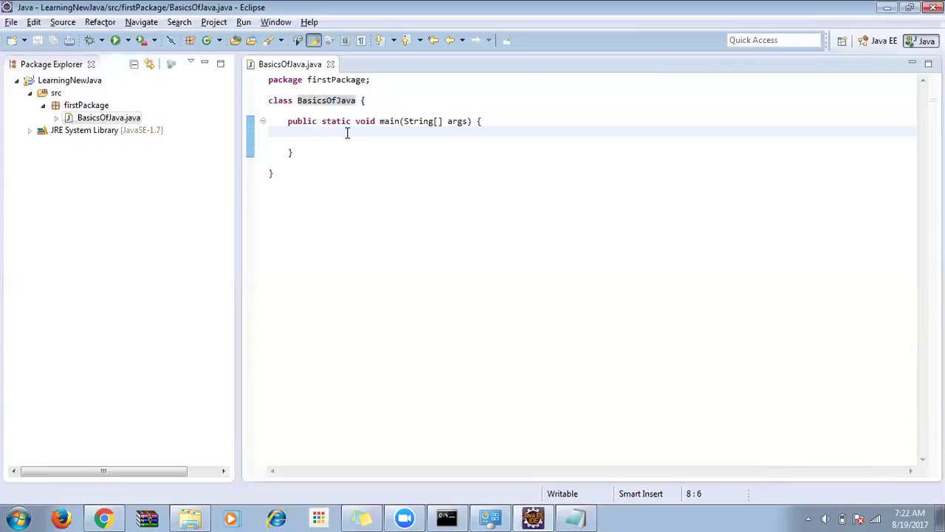
Open the Colors and Fonts preferences by filtering for "font" and select Text Font in the Basic category
click(307, 22)
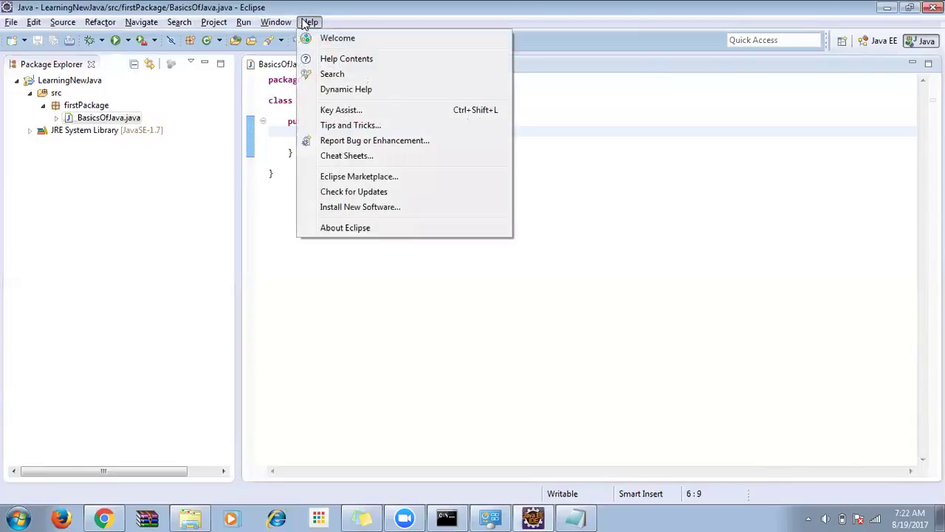
mouse_move(288, 23)
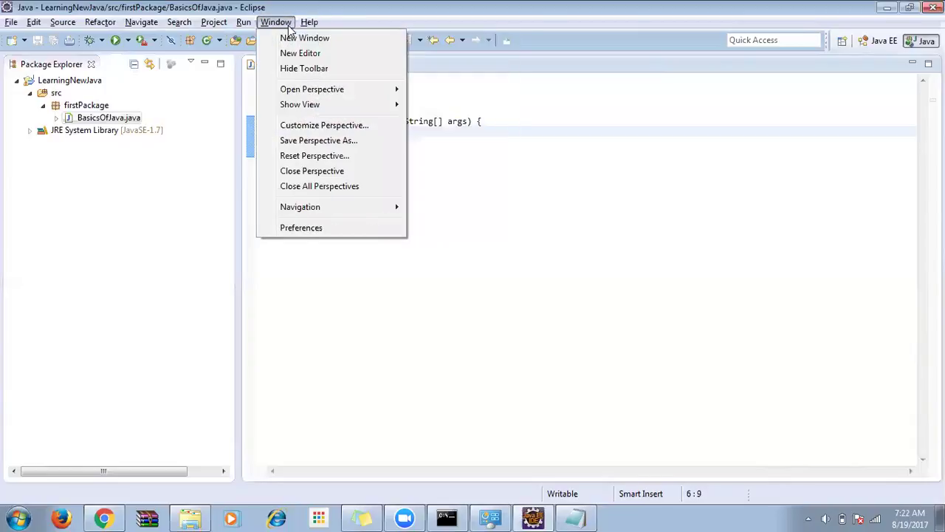
click(319, 229)
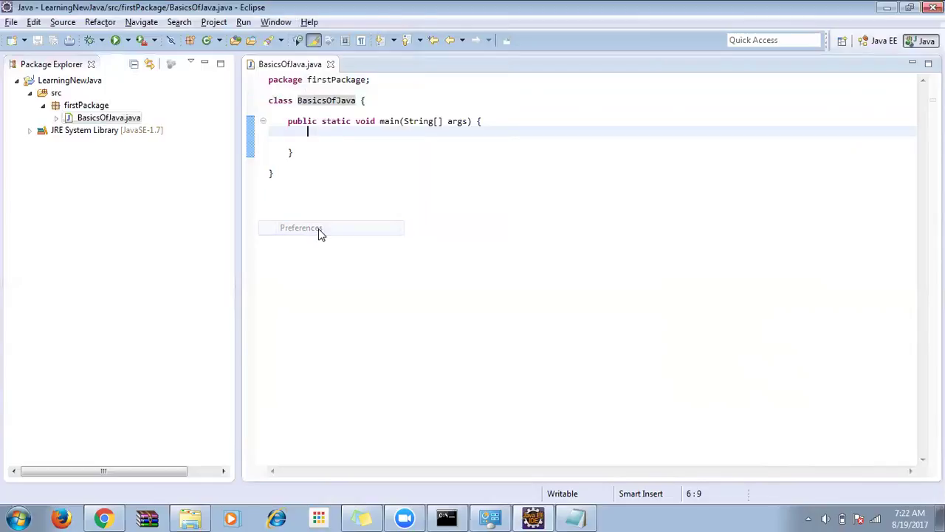
text(font)
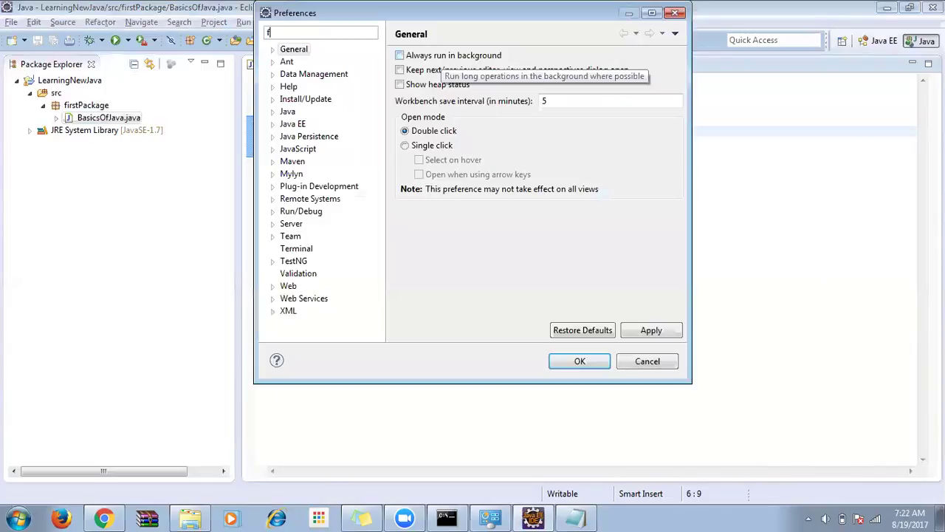
click(353, 76)
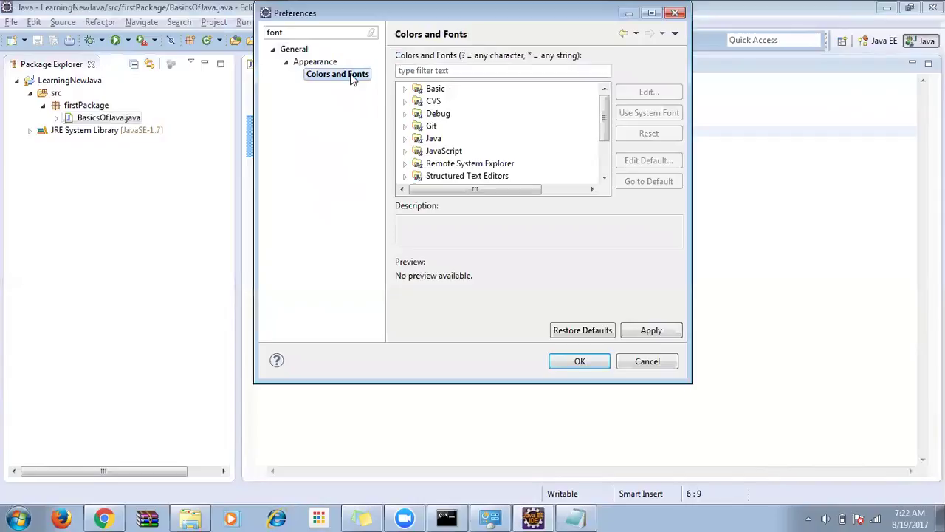
click(407, 89)
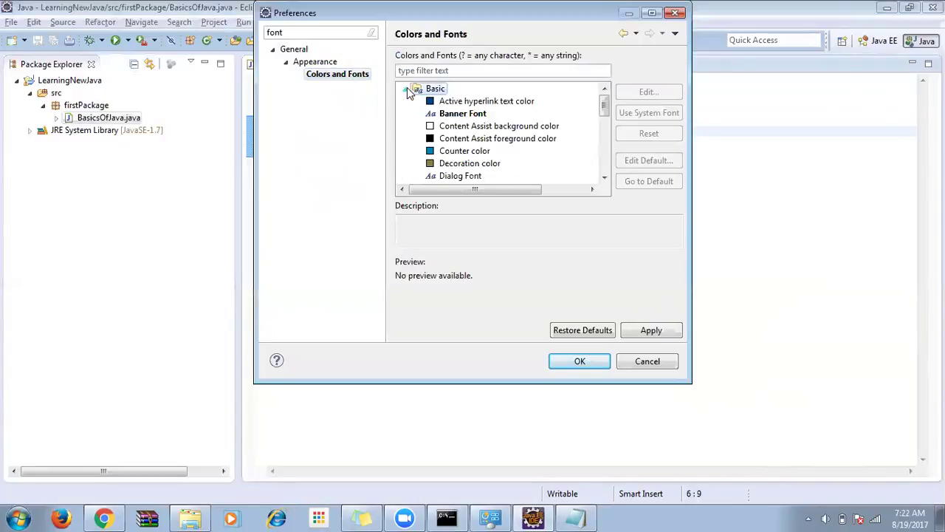
click(446, 101)
scroll(449, 111, down, 3)
scroll(464, 144, down, 1)
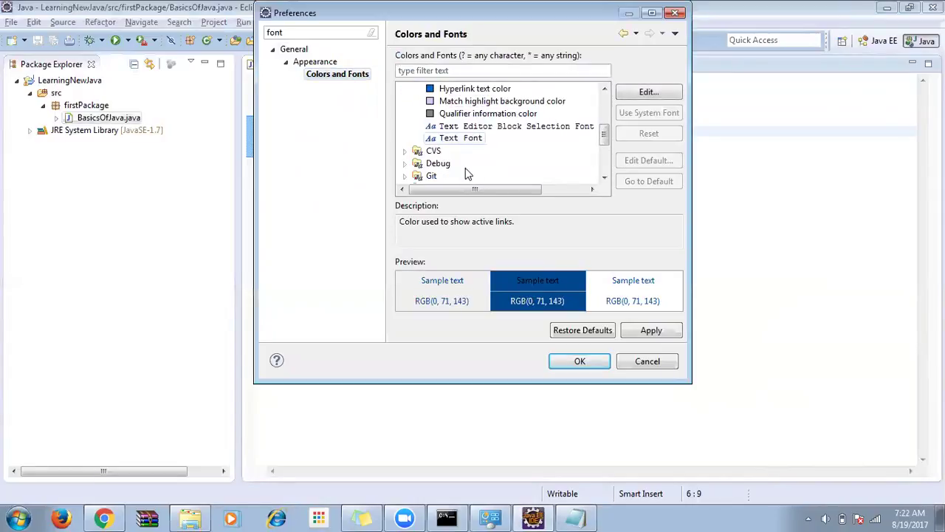
click(469, 138)
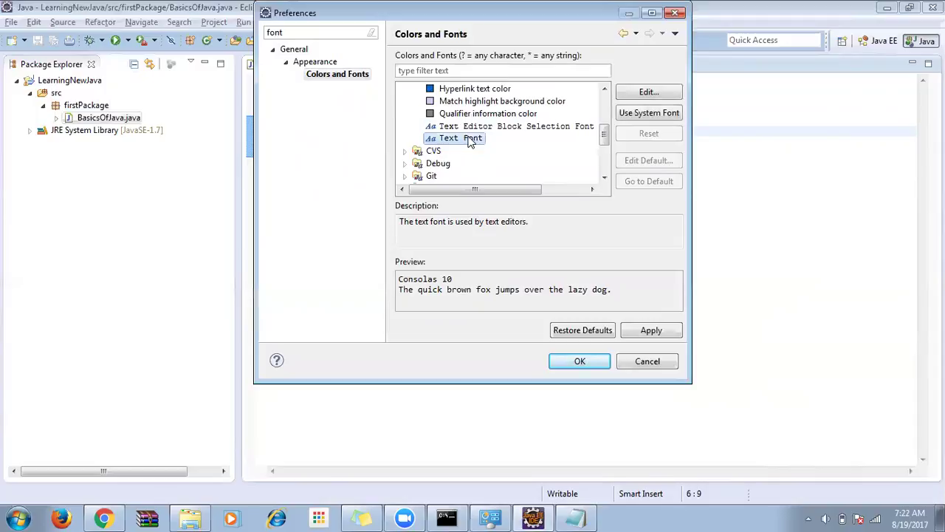
Set the Text Font size to 12 and confirm the preferences
click(649, 93)
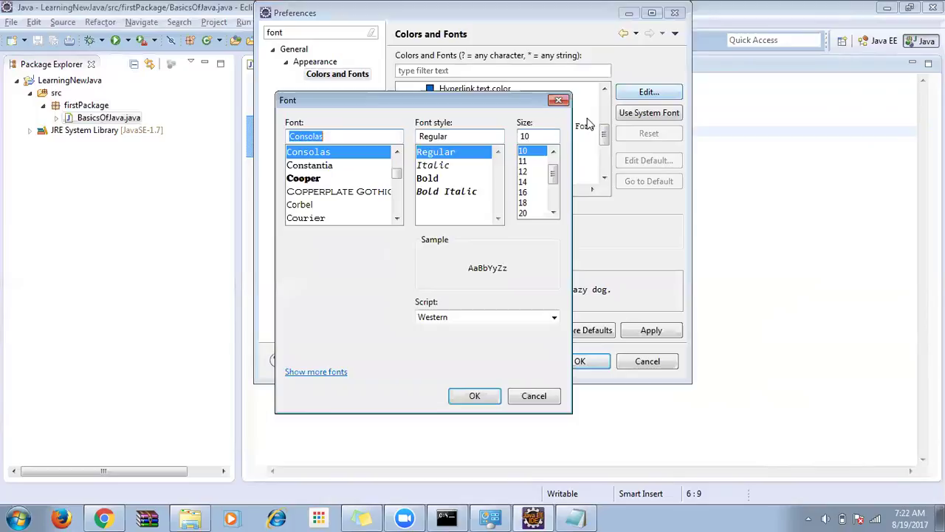
double_click(526, 136)
text(12)
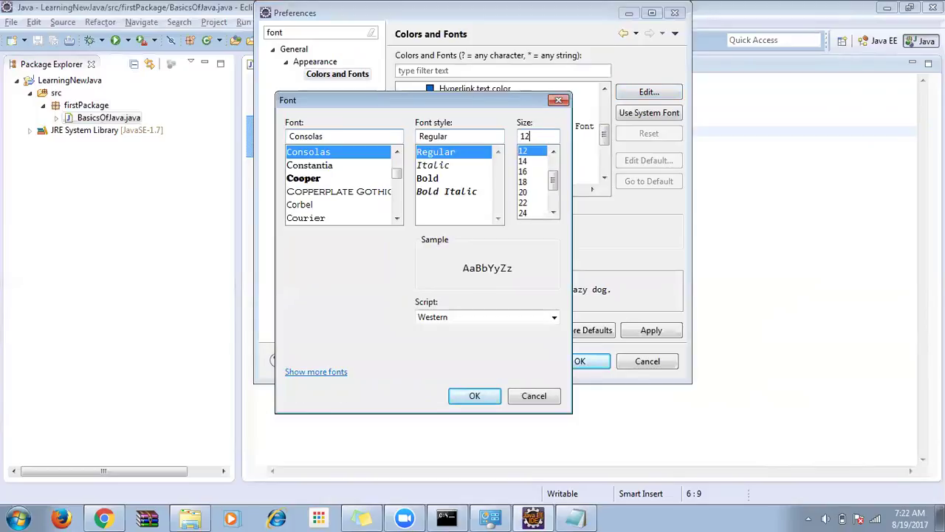
click(471, 396)
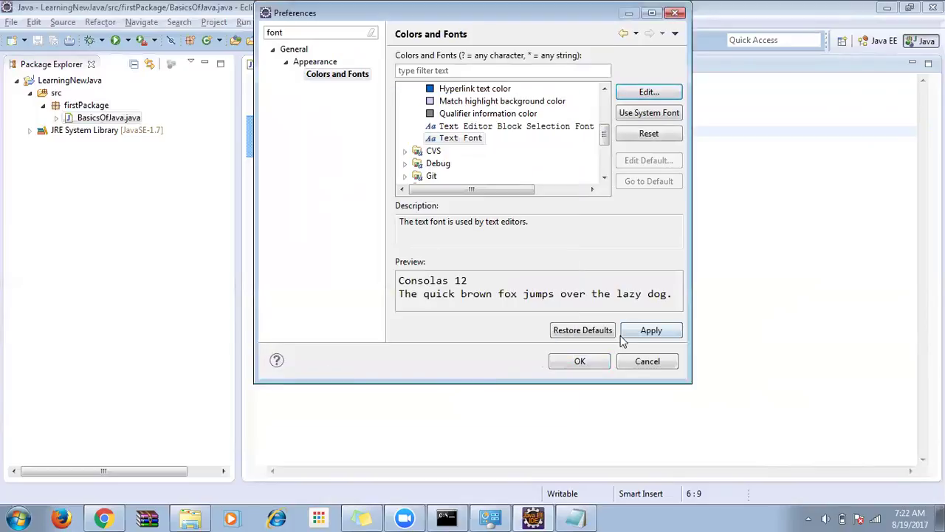
click(596, 361)
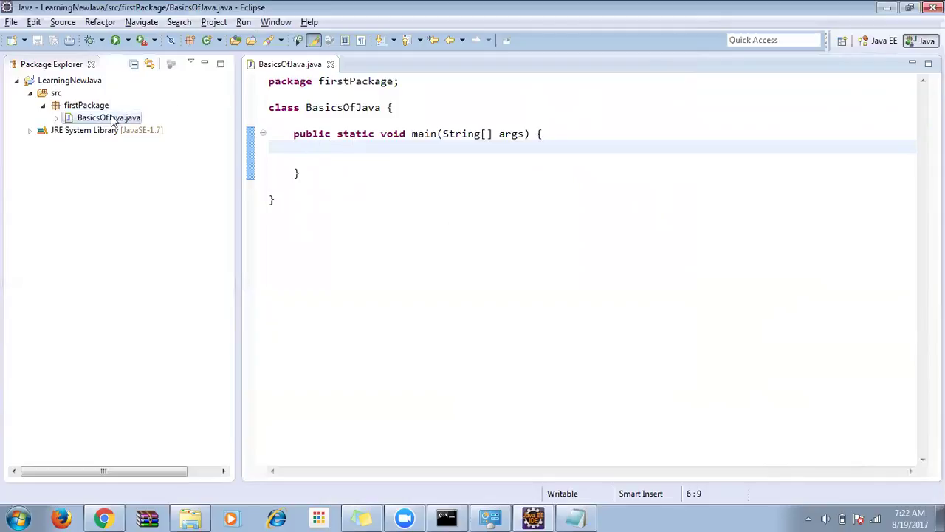
Add System.out.println("Hello World"); to the main method's body using the syso template, and save the file
click(86, 106)
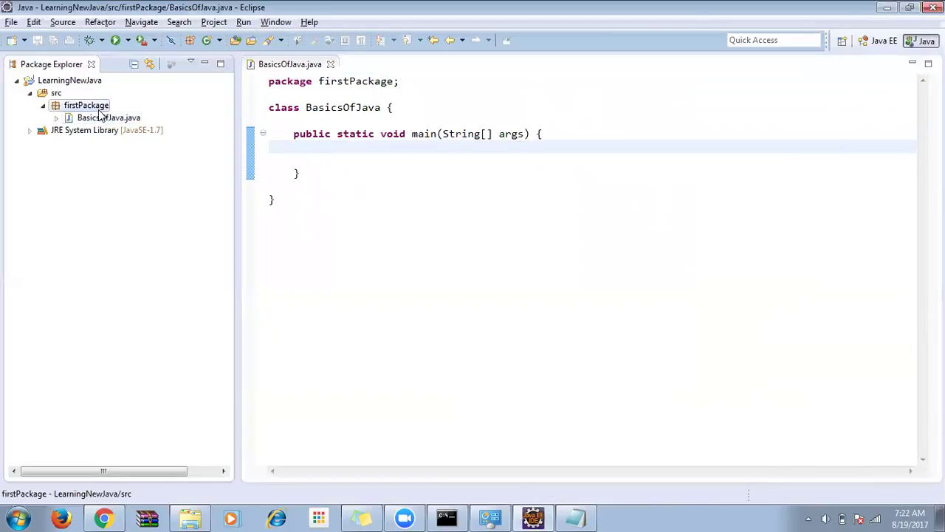
click(344, 144)
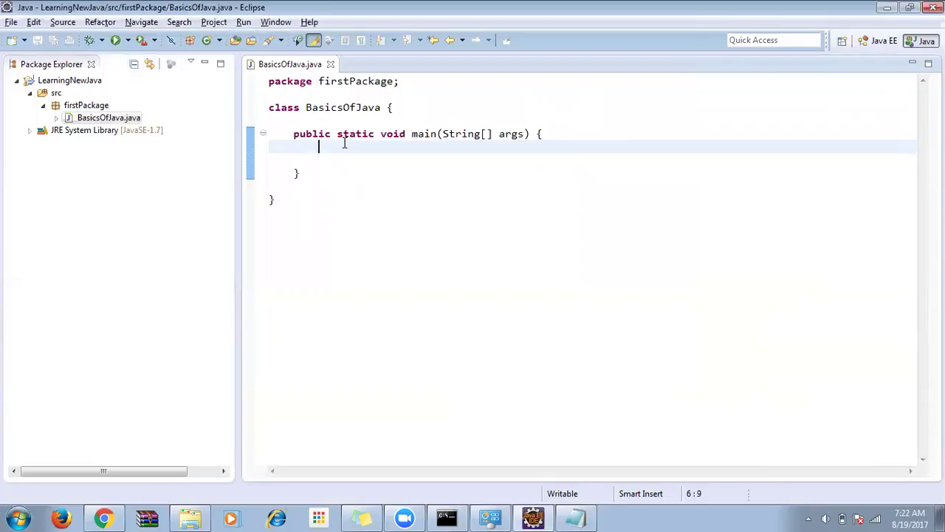
text(syso)
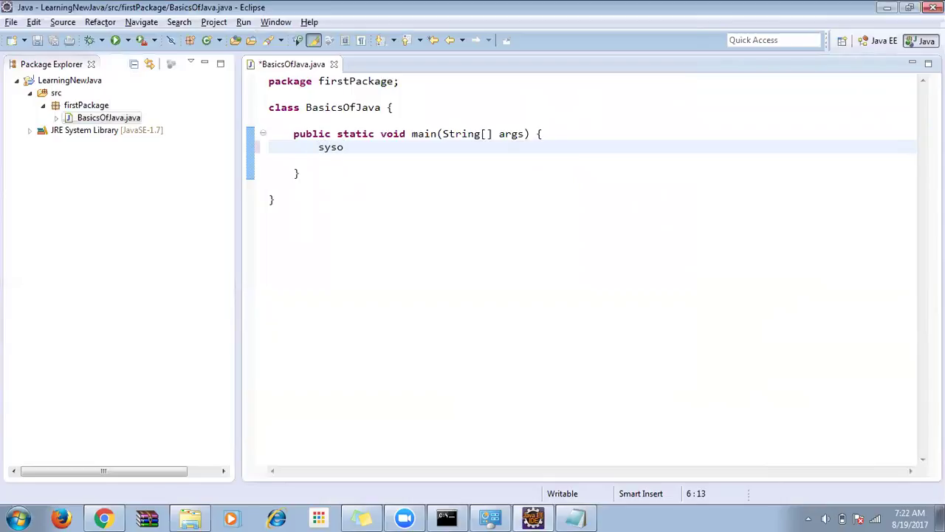
key(ctrl+space)
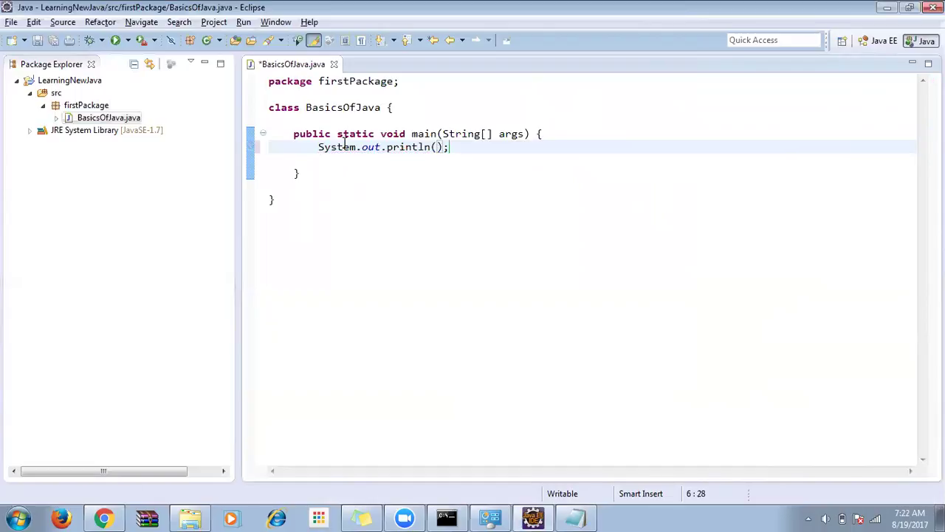
text("Hello WOrld)
key(Left)
key(Left)
key(BackSpace)
text(o)
key(ctrl+s)
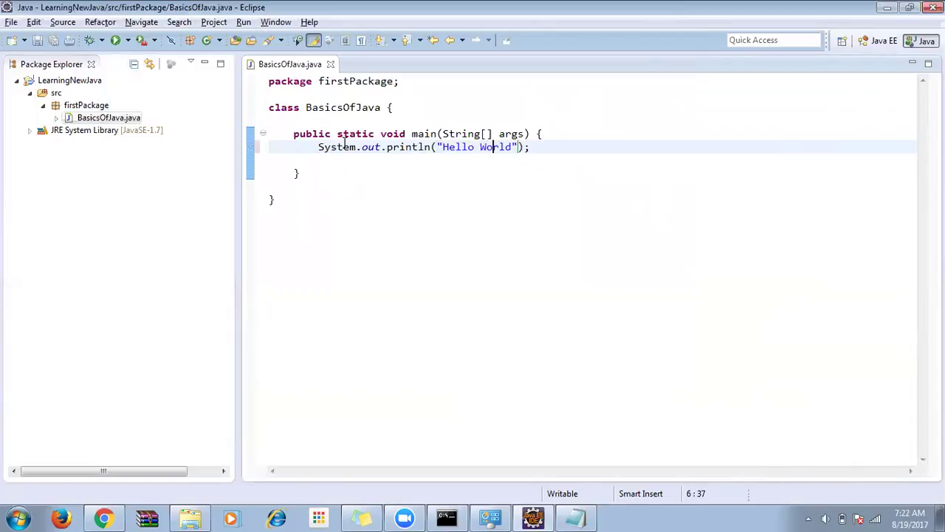
Run BasicsOfJava as a Java Application and highlight the printed line in the console
right_click(348, 175)
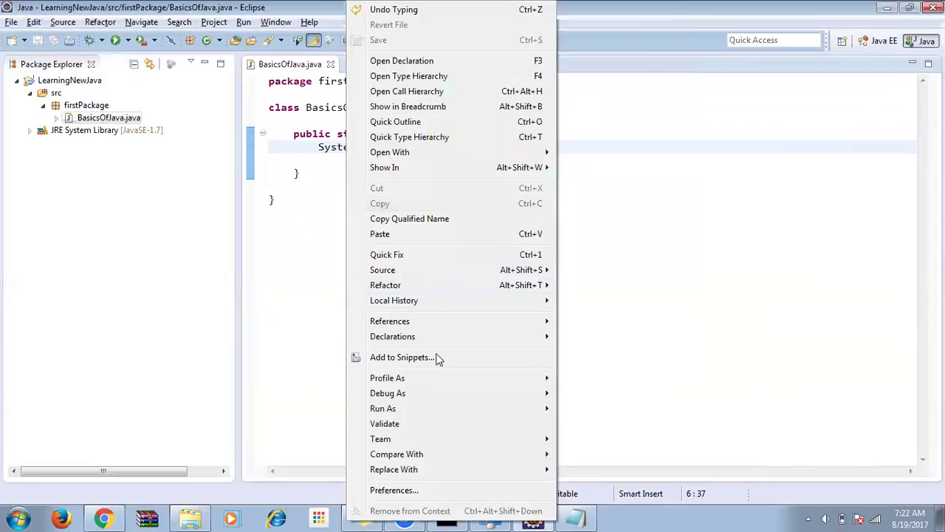
mouse_move(411, 409)
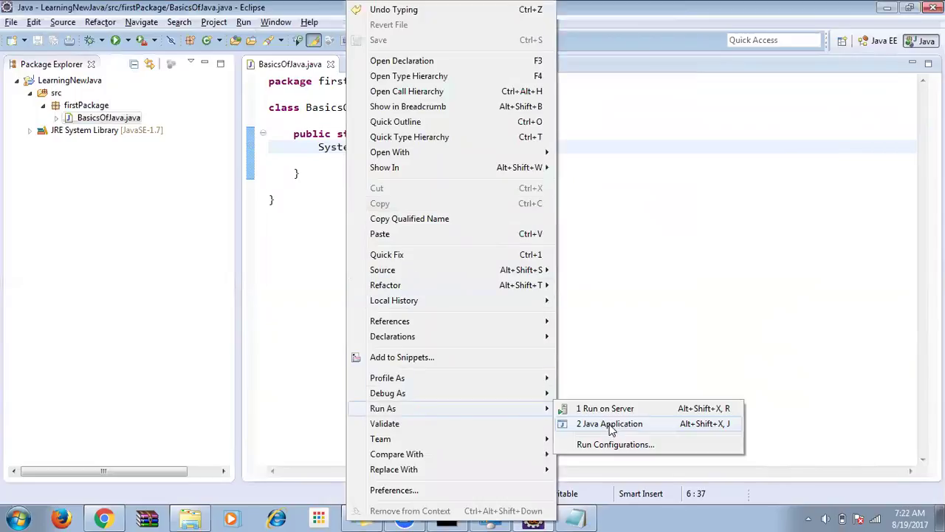
click(610, 425)
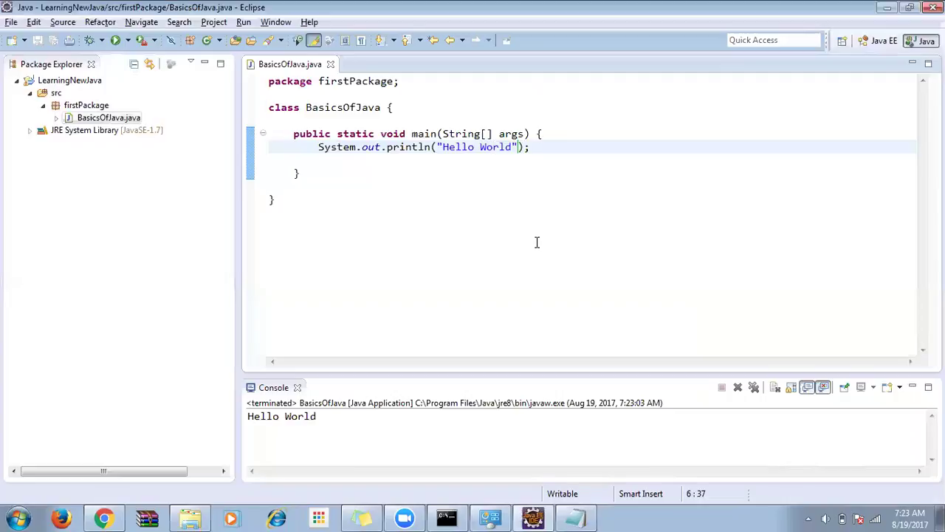
drag(361, 416, 222, 412)
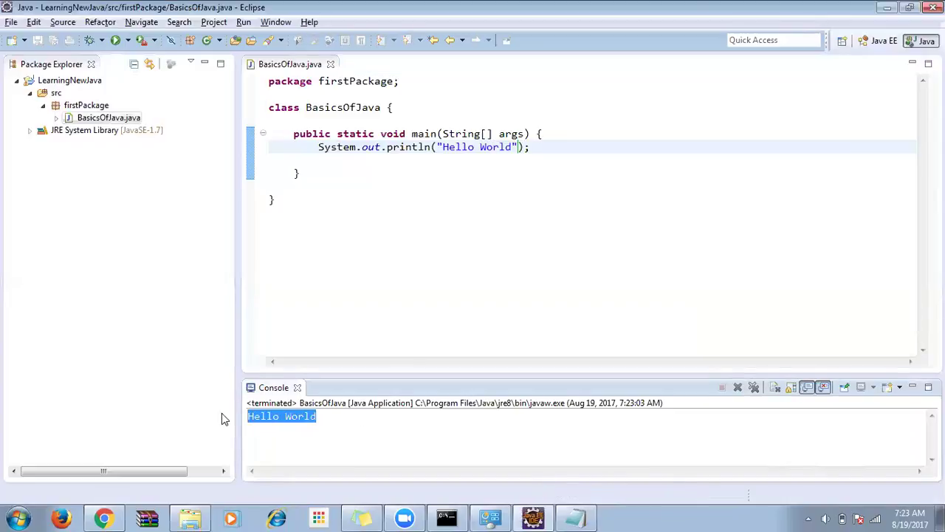
click(356, 422)
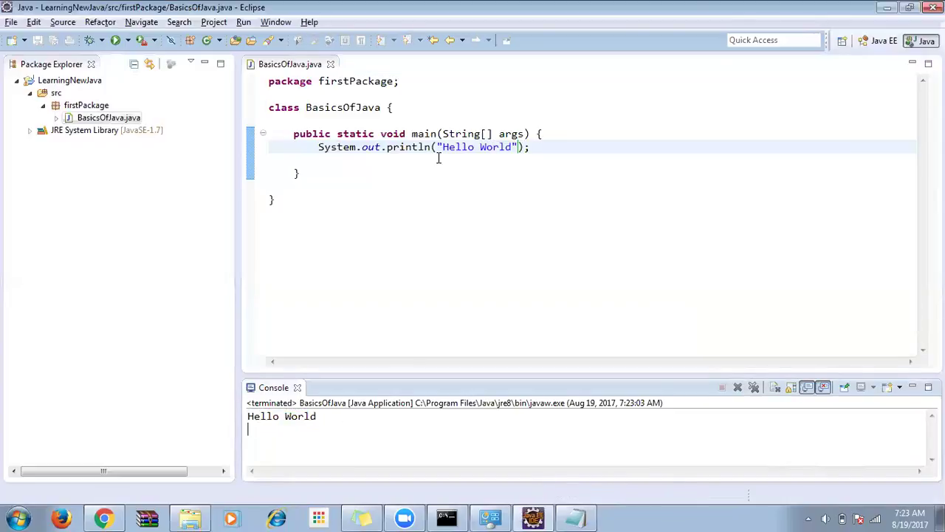
Replace the printed text with "Hi" and run the class again as a Java Application
drag(443, 147, 517, 147)
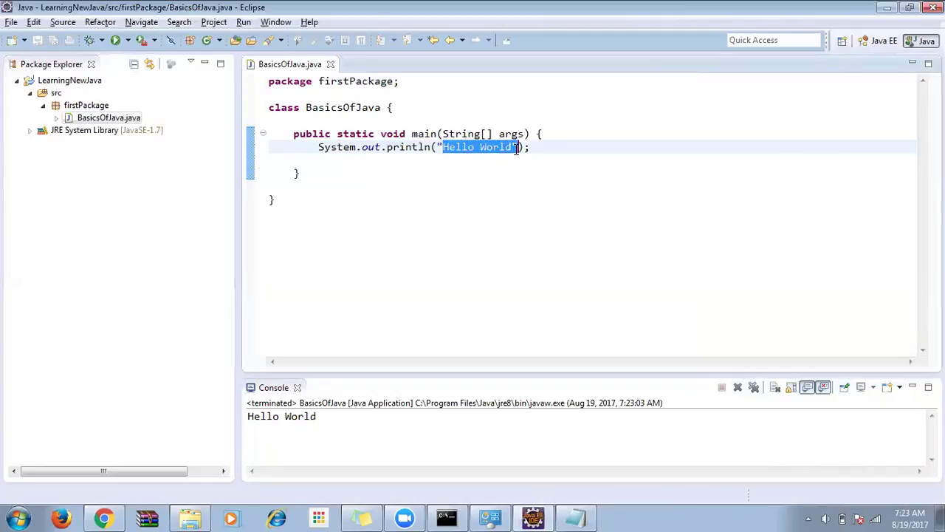
key(BackSpace)
text(Hi)
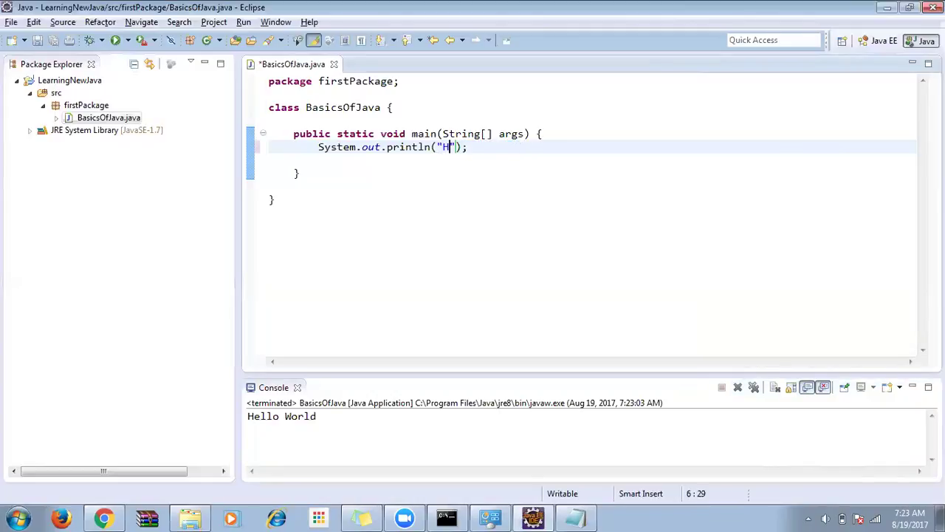
right_click(453, 195)
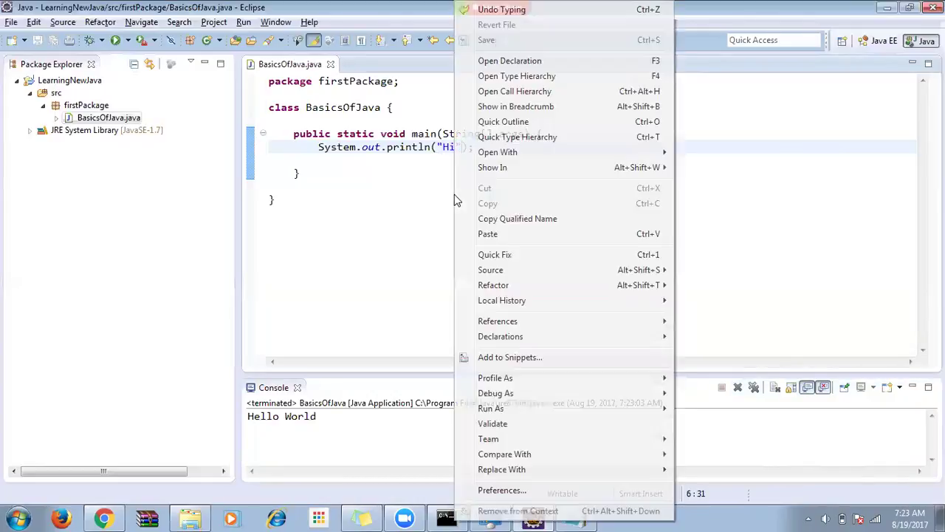
mouse_move(499, 408)
click(738, 424)
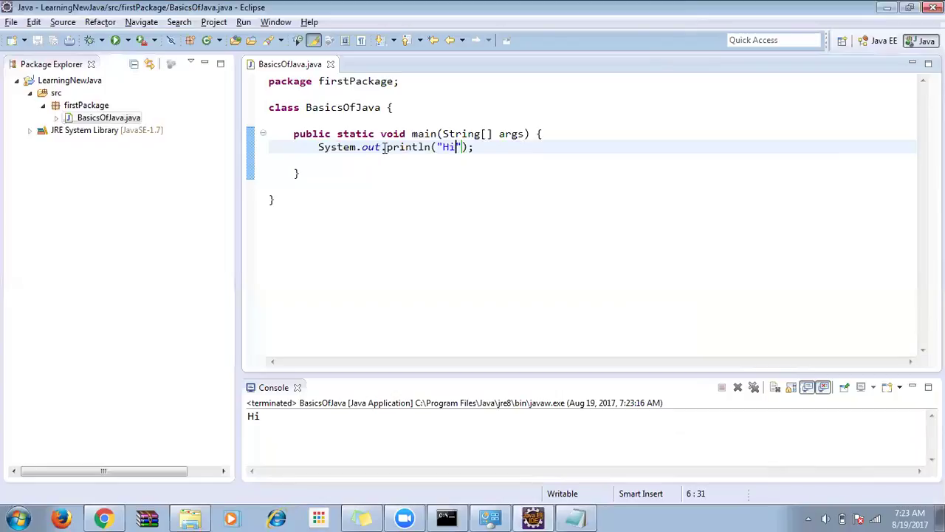
Indent the empty line below the println statement, save the file and rerun the program
click(368, 167)
double_click(368, 167)
click(373, 158)
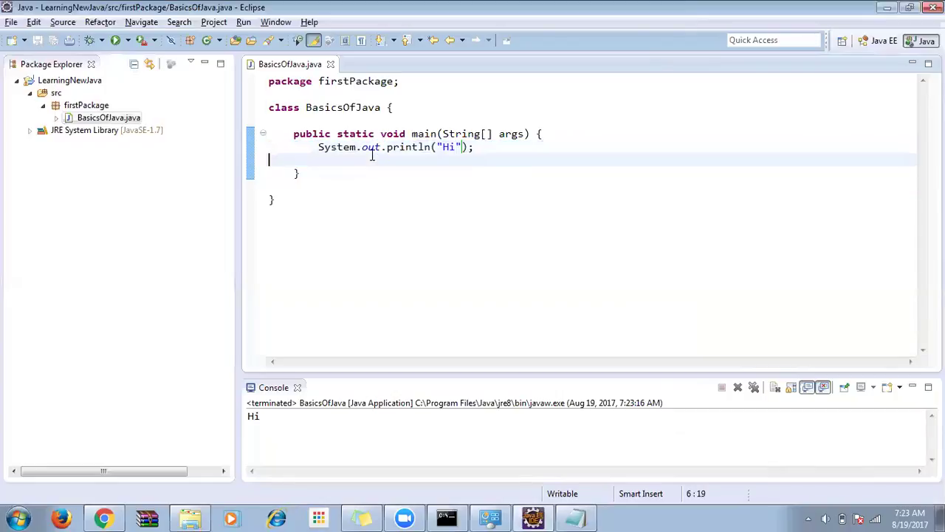
key(Tab)
key(Tab)
key(ctrl+s)
click(115, 41)
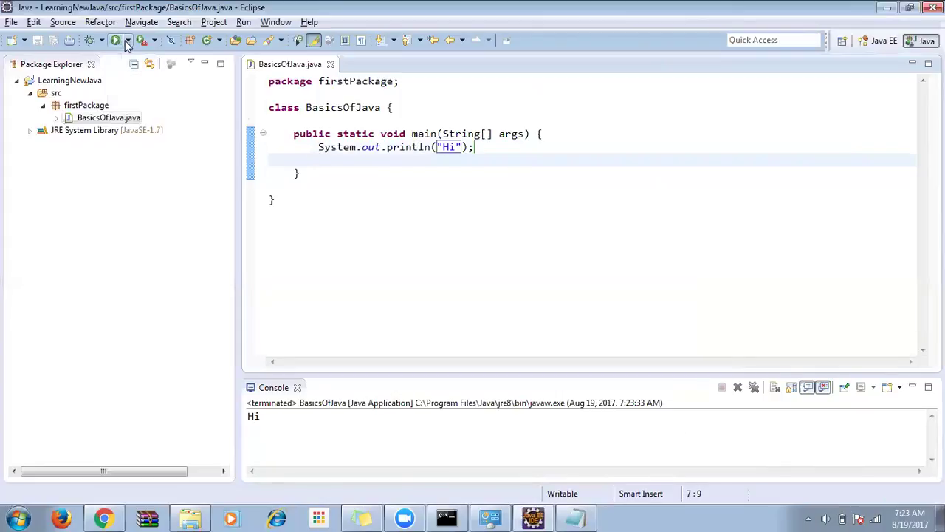
Check the keyboard shortcut listed for running the class as a Java Application, then return to the code
click(128, 42)
mouse_move(222, 78)
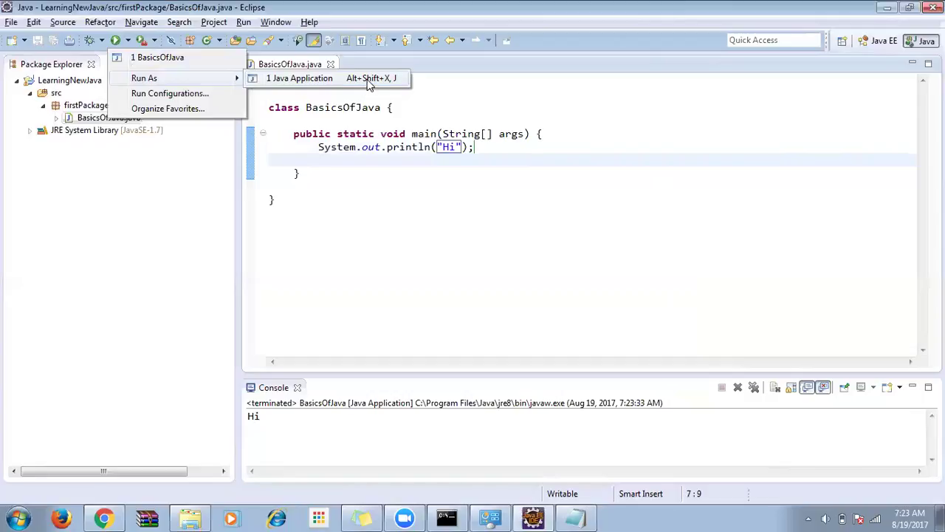
click(447, 118)
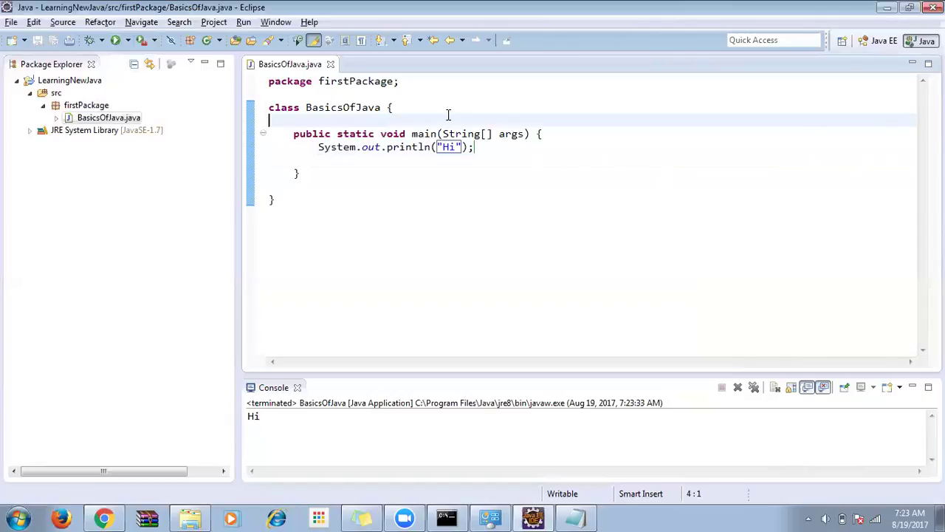
Insert a Javadoc author comment above the BasicsOfJava class, delete it again and save the file
key(alt+shift+j)
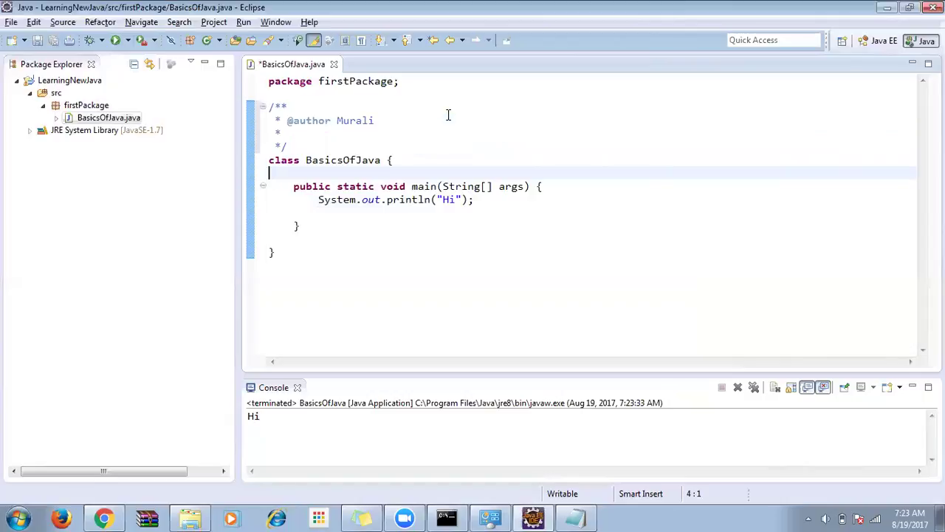
drag(306, 145, 245, 102)
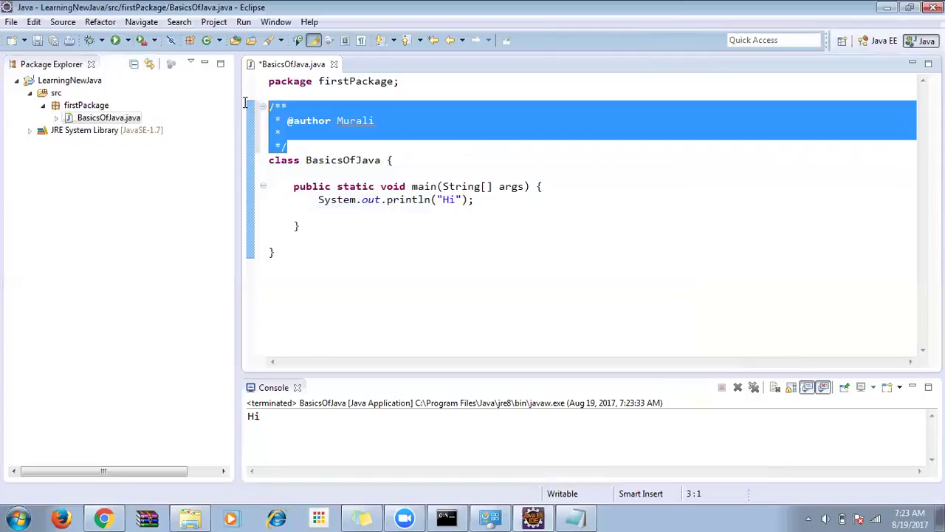
key(BackSpace)
key(BackSpace)
key(ctrl+s)
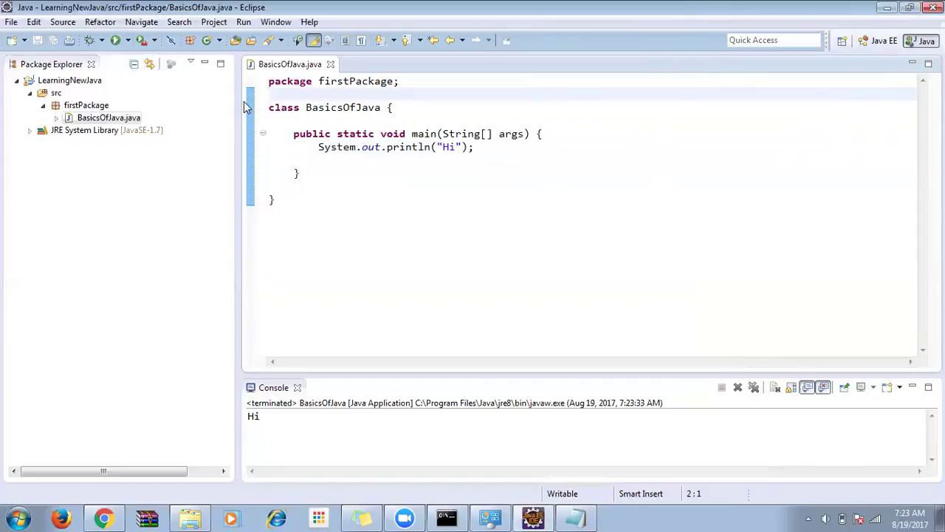
Change the println text to "Hello World" and save the file
click(456, 147)
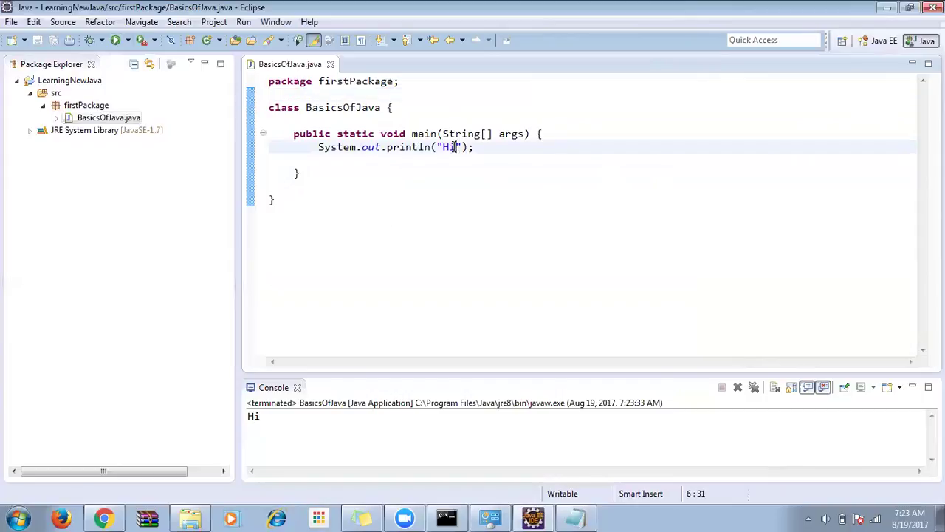
key(BackSpace)
text(ello World)
key(ctrl+s)
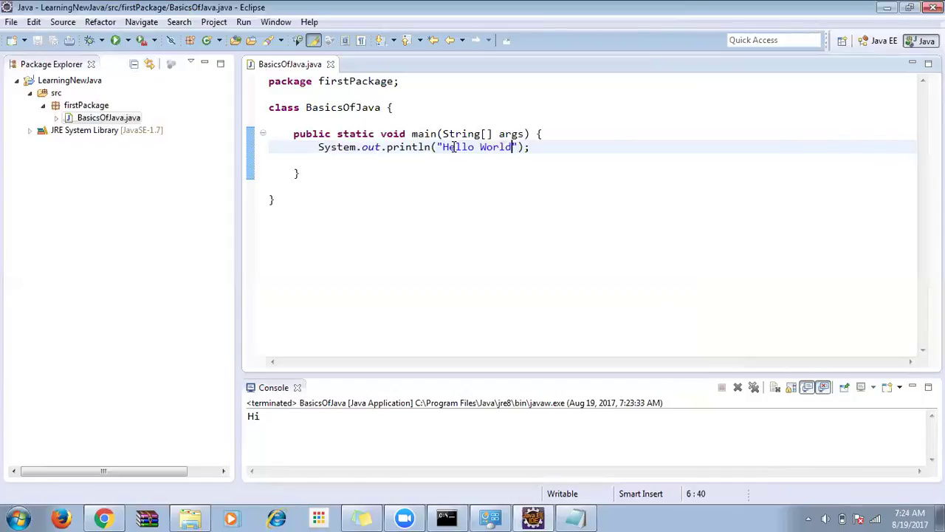
Run the BasicsOfJava class as a Java Application
click(486, 211)
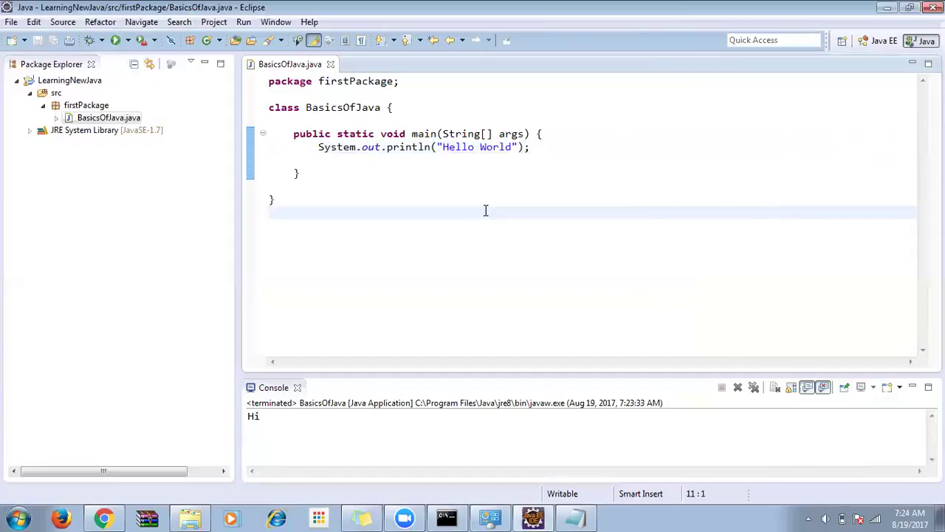
drag(532, 147, 317, 147)
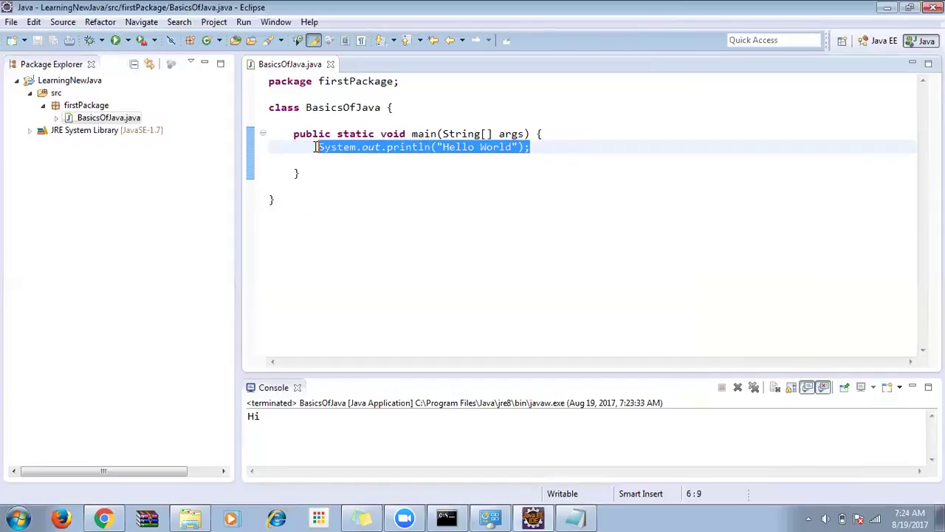
right_click(442, 158)
mouse_move(506, 436)
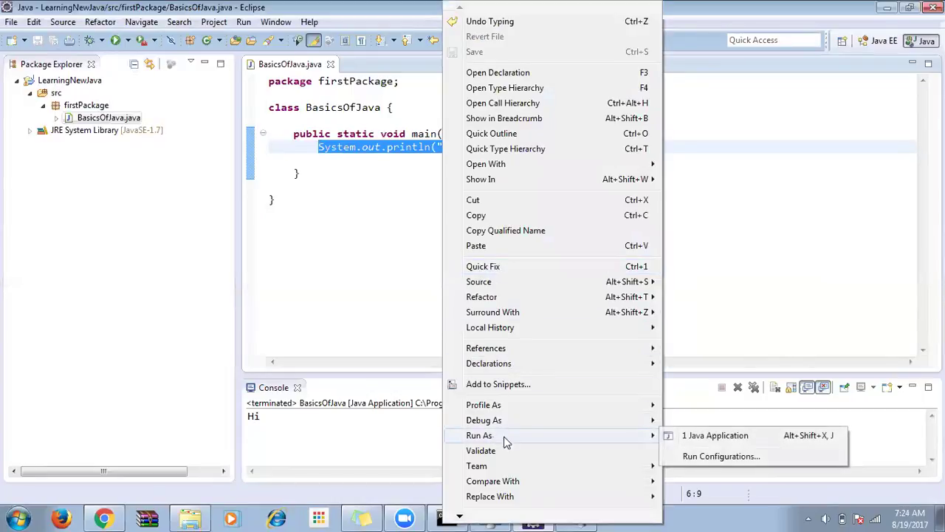
click(761, 438)
click(443, 199)
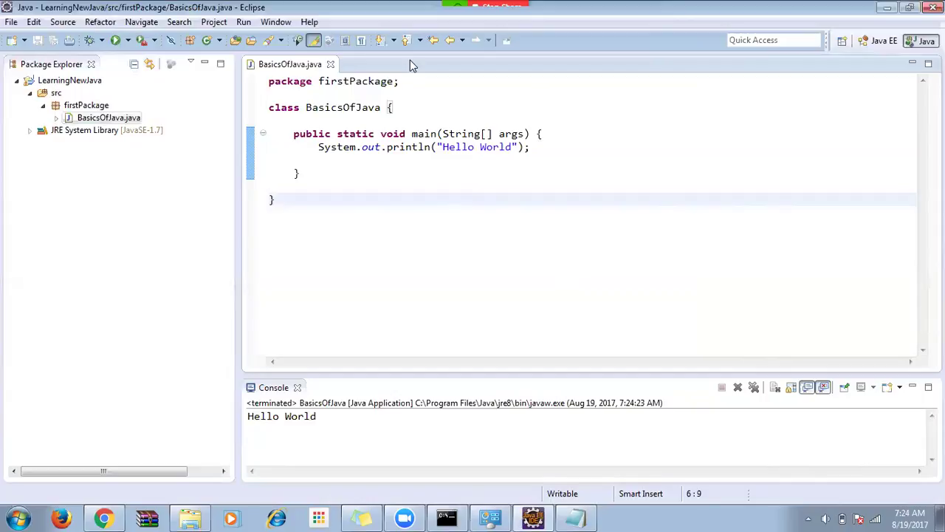
Examine the BasicsOfJava class body and the file's place under src and firstPackage in the project tree
click(421, 160)
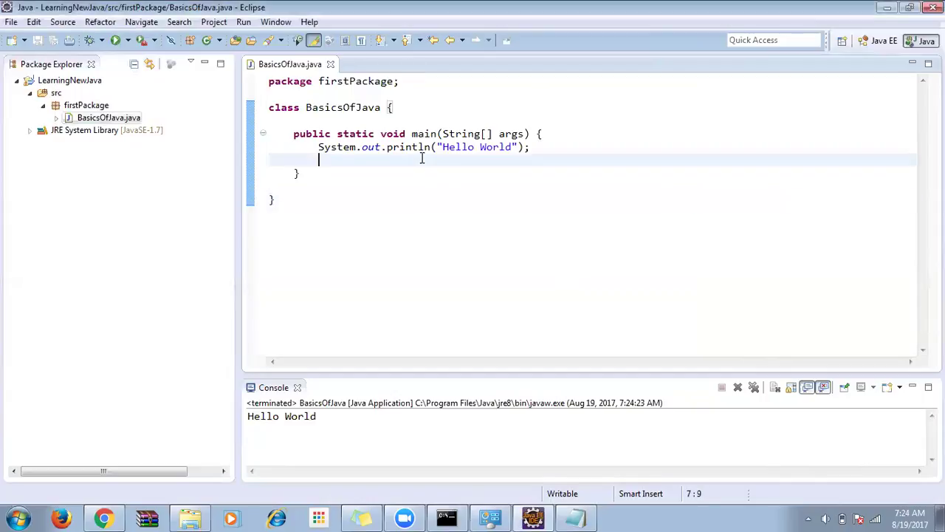
drag(269, 107, 281, 194)
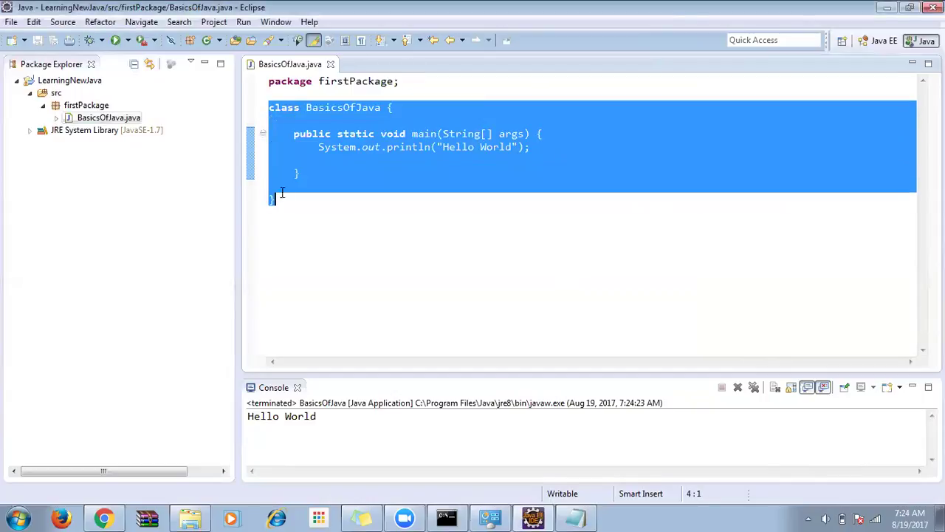
click(287, 201)
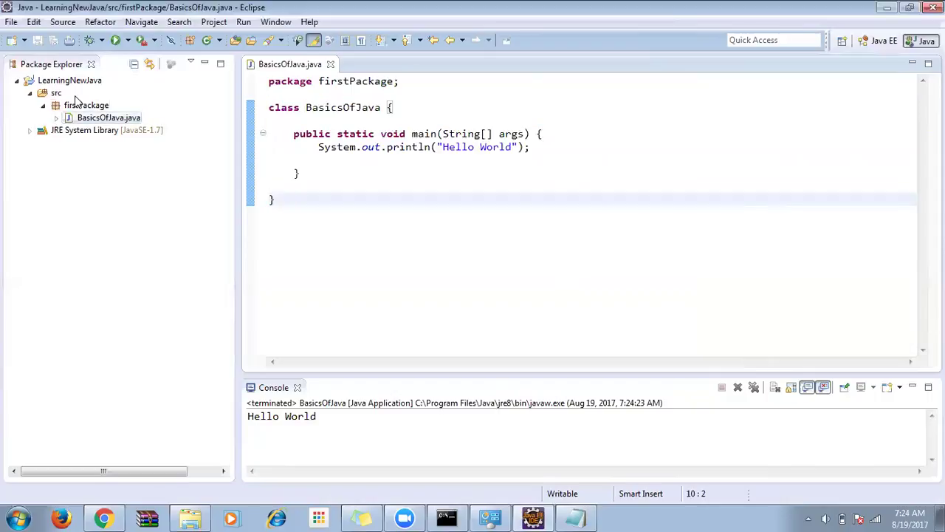
click(80, 105)
key(Up)
click(72, 119)
key(Up)
key(Up)
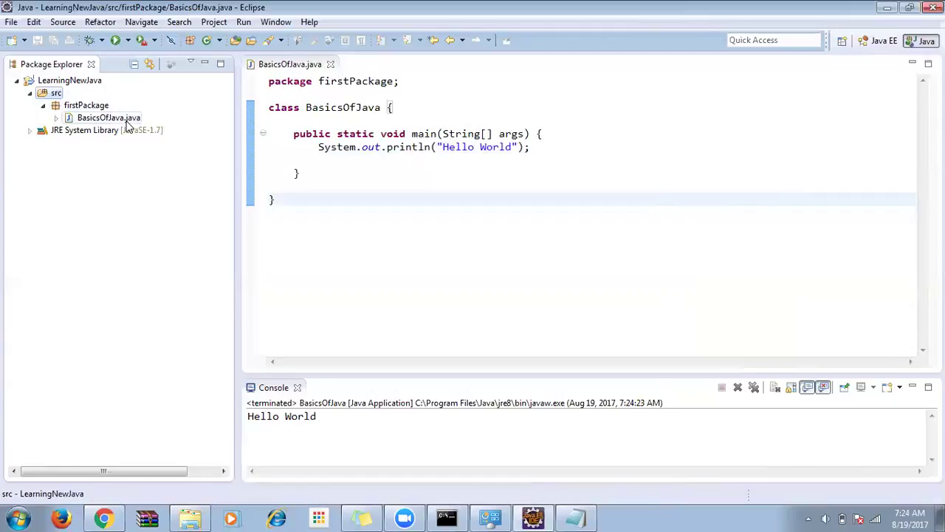
Switch to Windows Explorer and open the firstPackage folder inside src of the LearningNewJava project in LearningJavaBackup
mouse_move(190, 518)
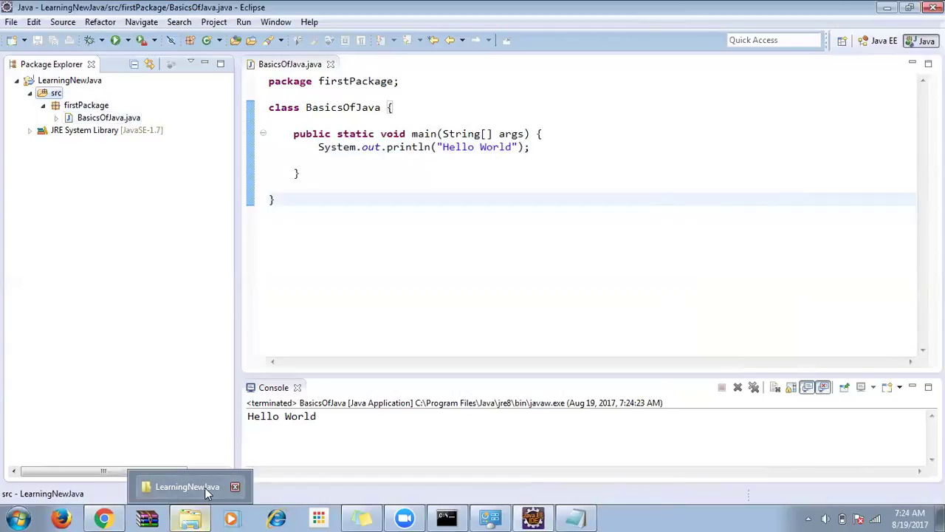
click(205, 486)
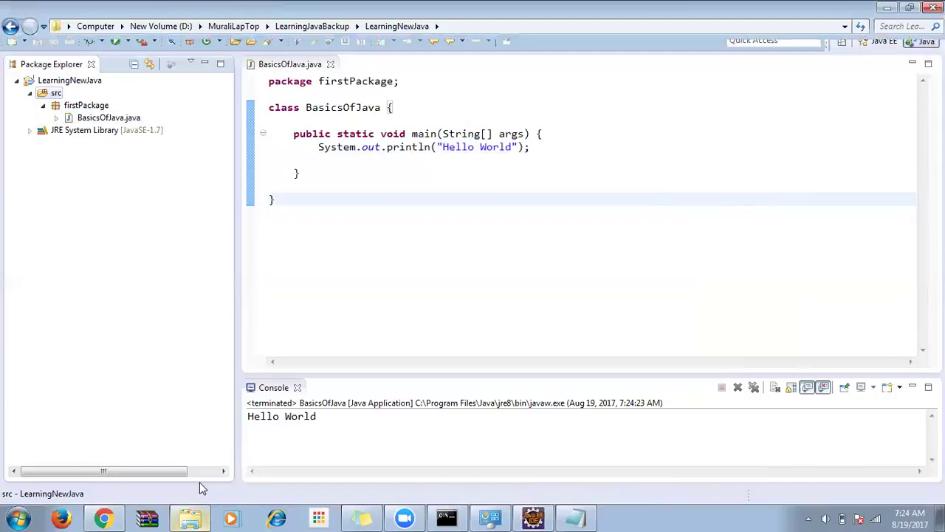
click(341, 27)
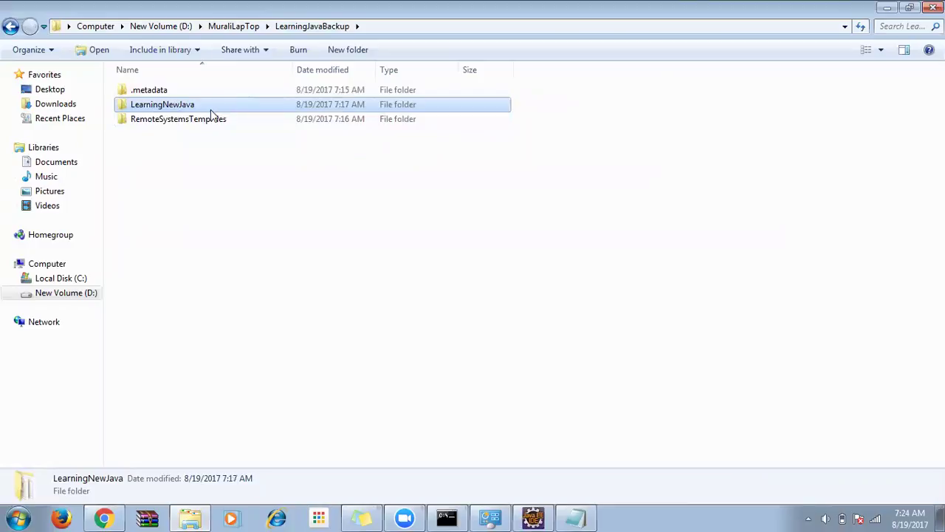
double_click(169, 106)
click(137, 119)
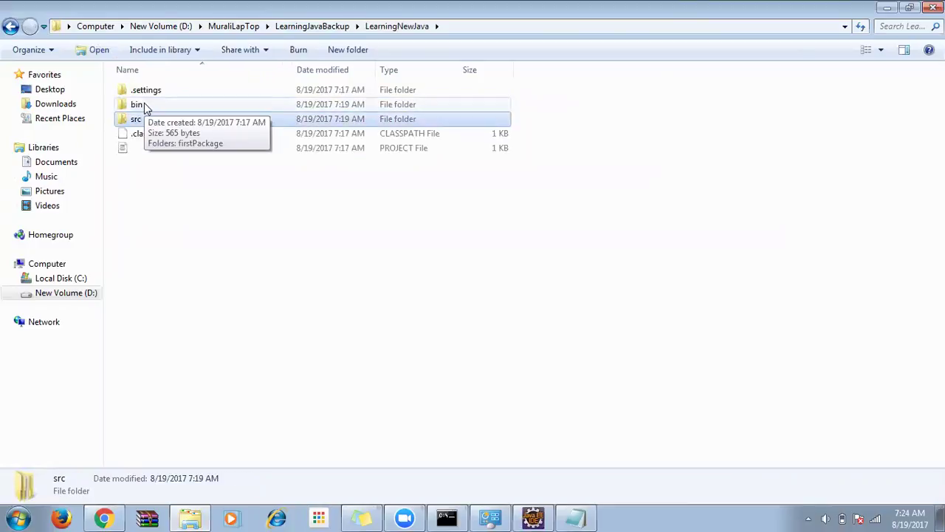
click(146, 108)
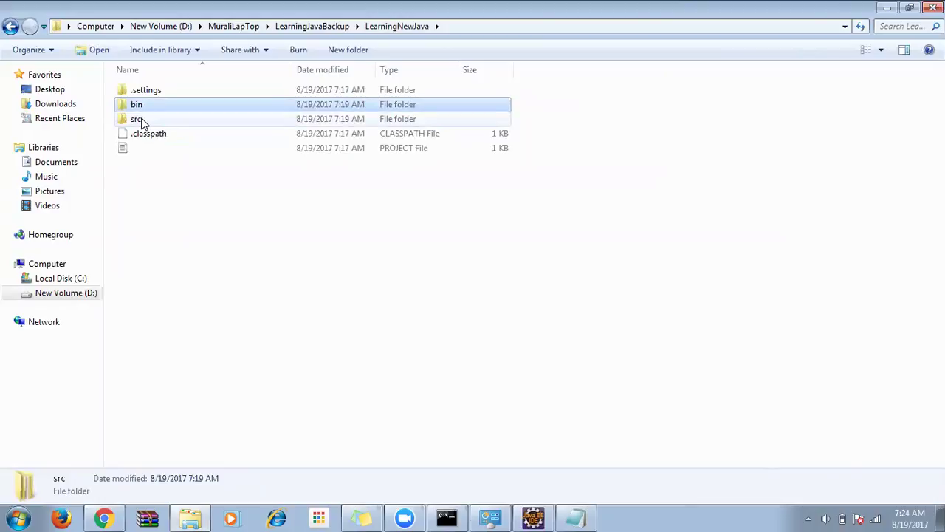
double_click(142, 121)
click(148, 96)
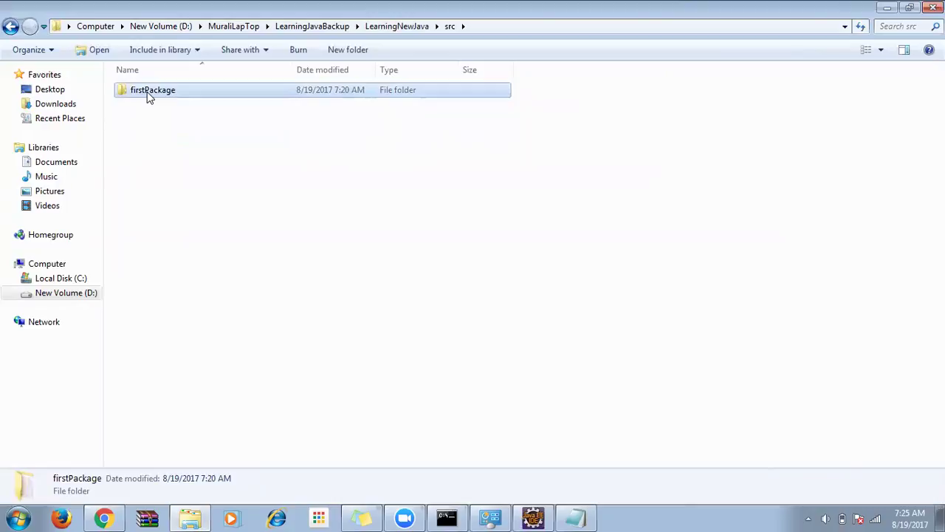
double_click(147, 91)
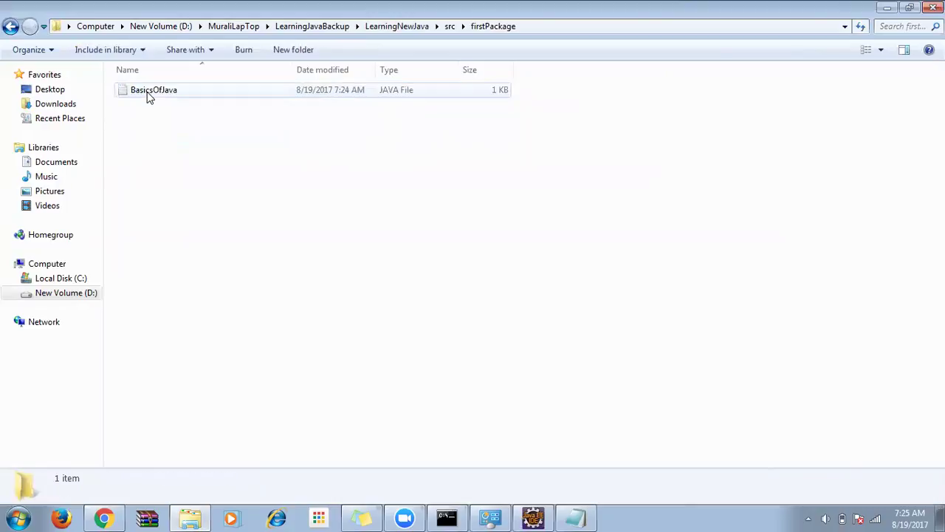
Open the BasicsOfJava source file from the firstPackage folder in Notepad and highlight all of its code
click(148, 97)
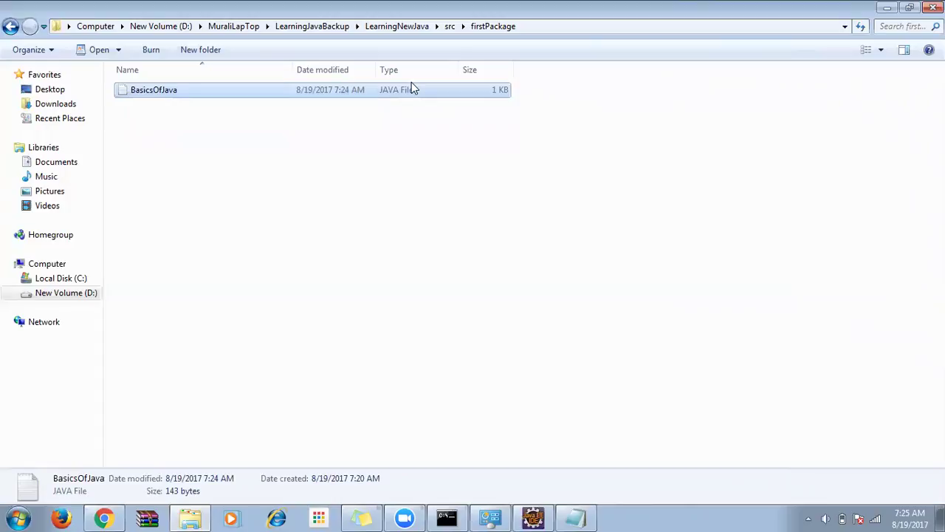
click(151, 89)
right_click(153, 91)
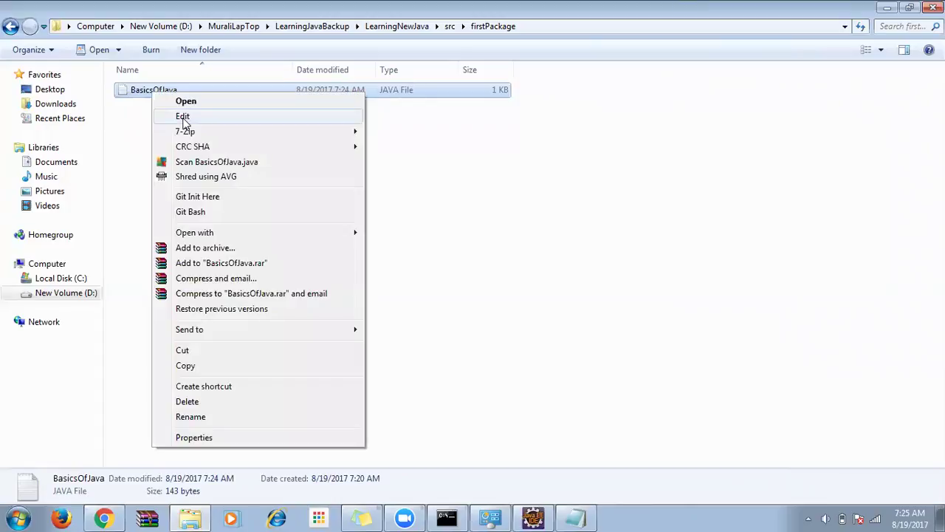
click(183, 118)
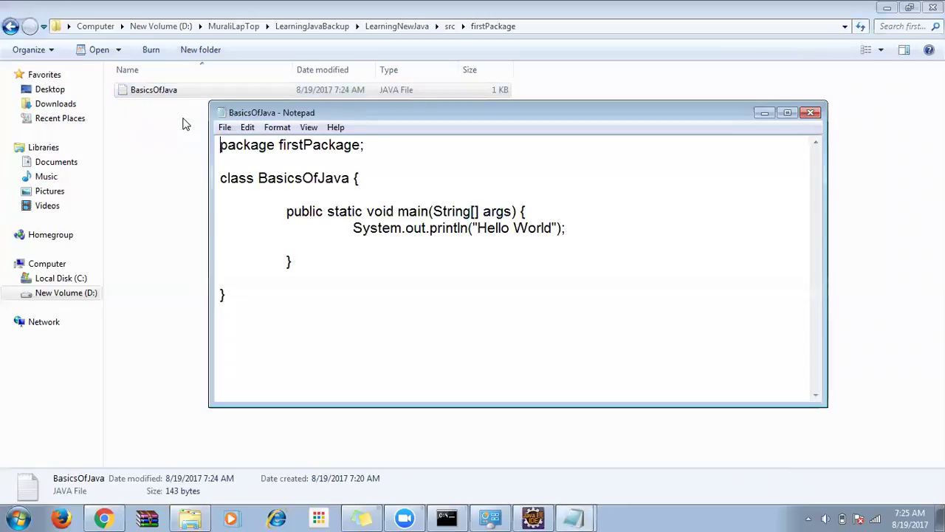
drag(344, 291, 198, 137)
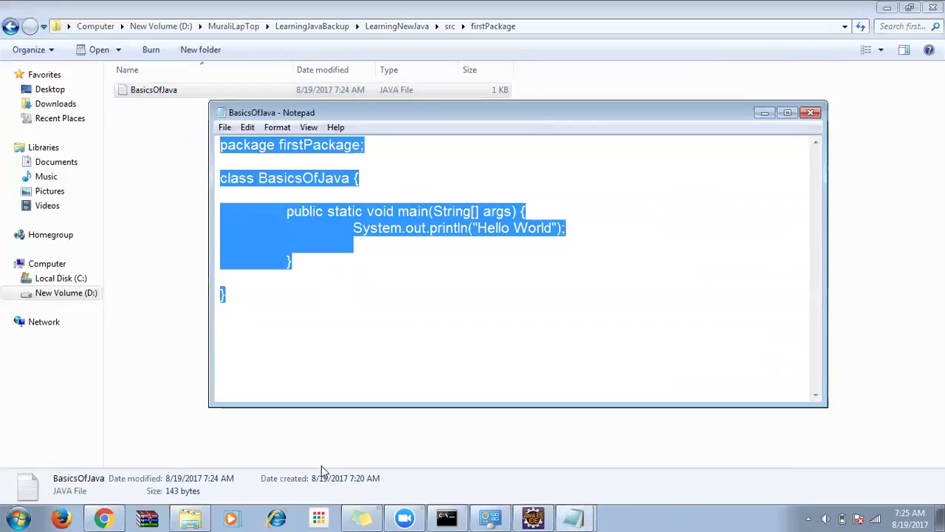
Switch to Eclipse, change the println text to "Hi" and save the file
click(534, 517)
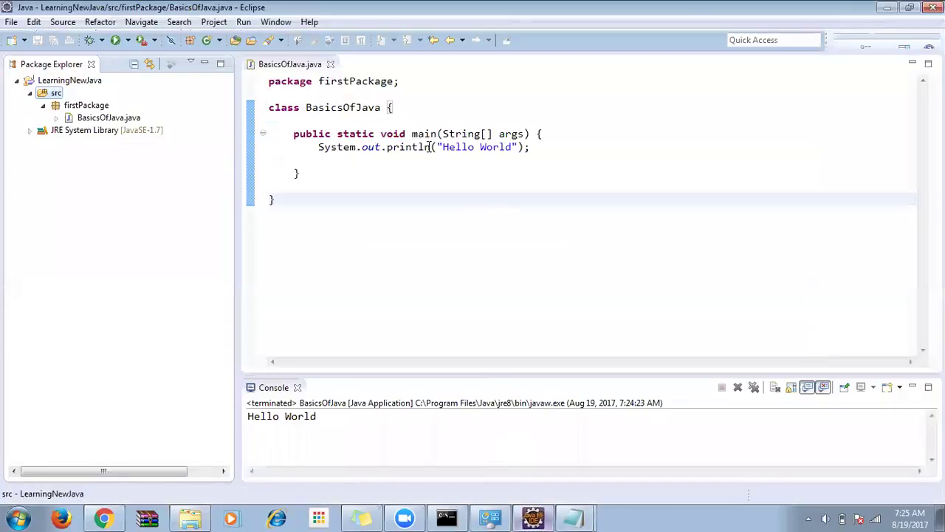
drag(441, 147, 512, 147)
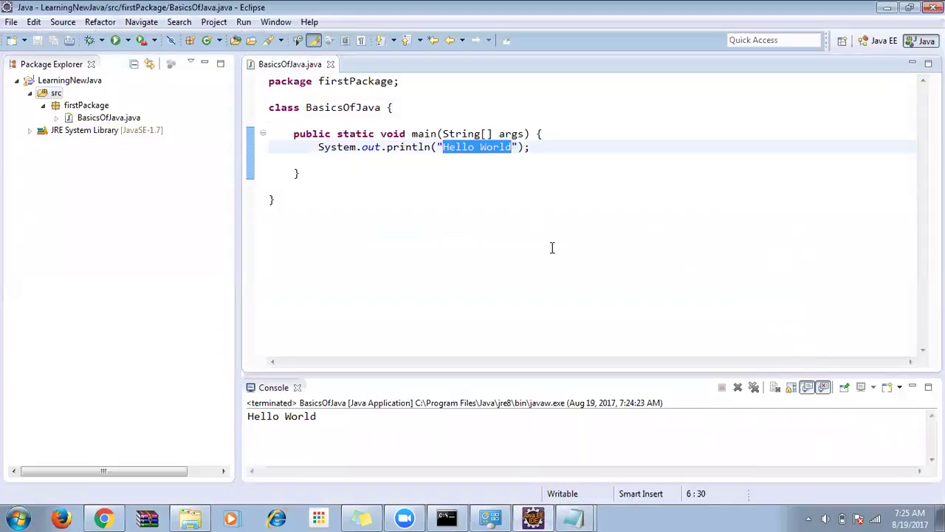
text(Hi)
key(ctrl+s)
Close the outdated Notepad copy of BasicsOfJava, reopen the file from its folder in Notepad and check its println line
key(alt+Tab)
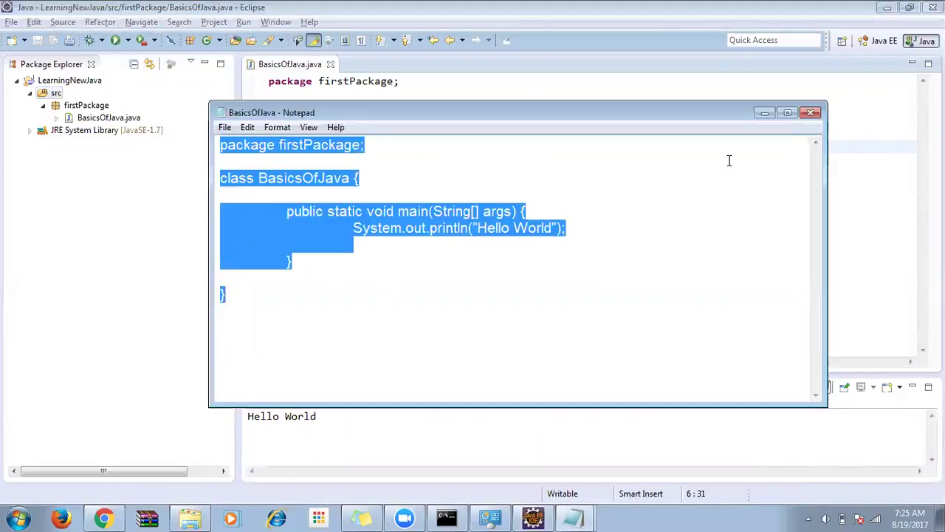
click(813, 113)
key(alt+Tab)
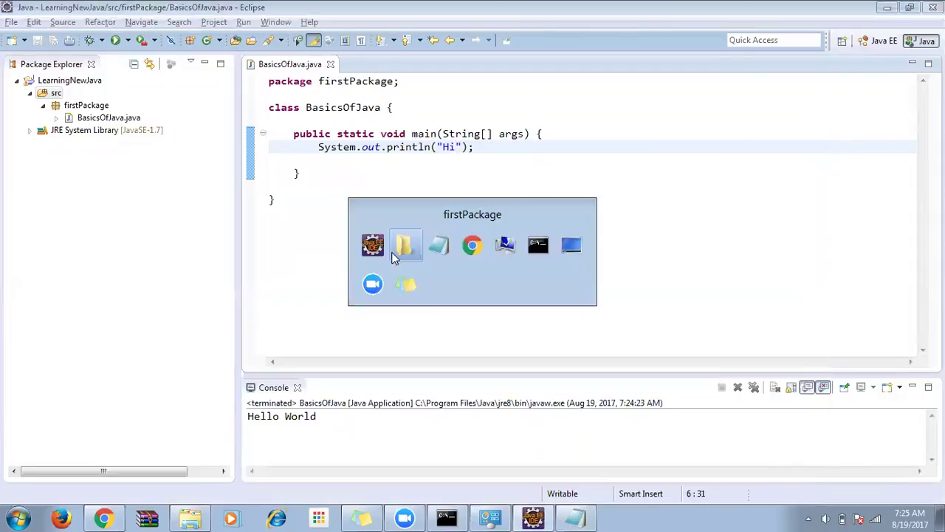
right_click(163, 98)
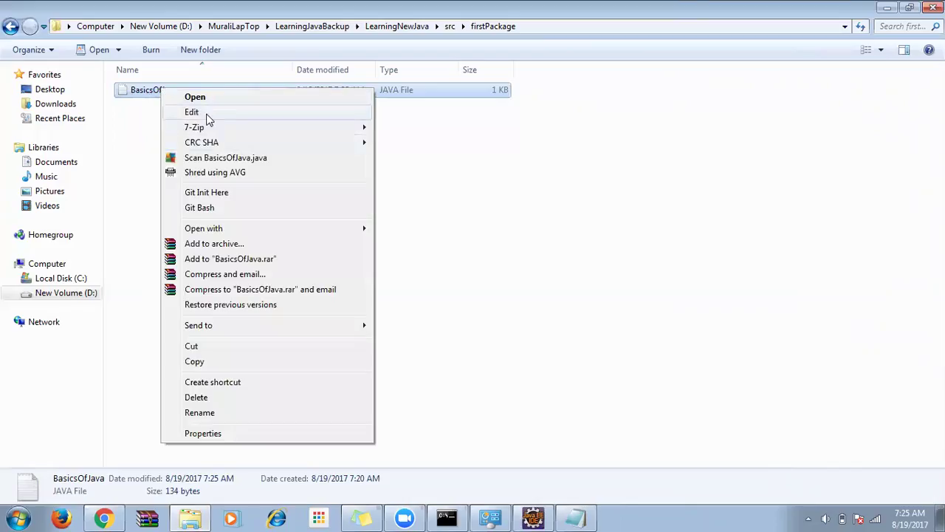
click(206, 112)
drag(498, 229, 353, 229)
click(514, 230)
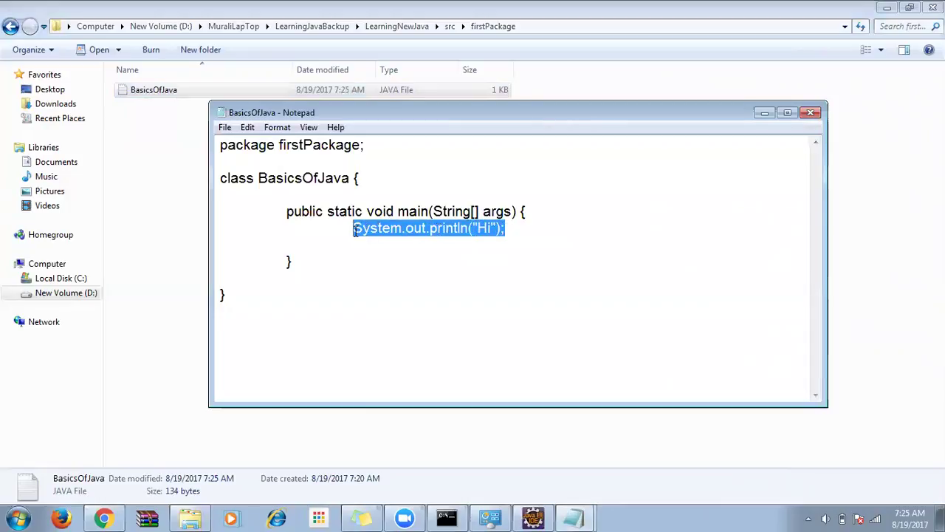
drag(281, 300, 186, 132)
click(351, 212)
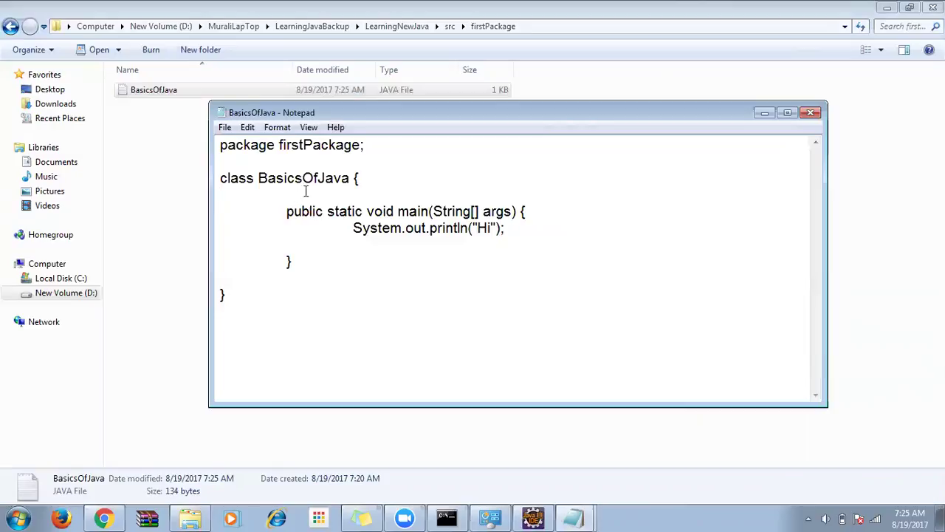
Compare firstPackage and its BasicsOfJava file in the Eclipse project tree with the matching folder in Windows Explorer
key(alt+Tab)
key(alt+Tab)
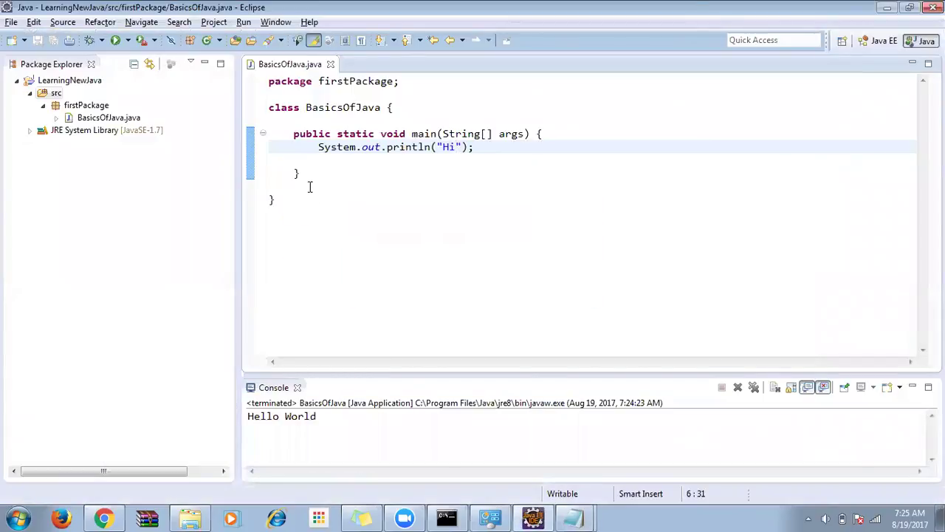
click(311, 120)
click(80, 118)
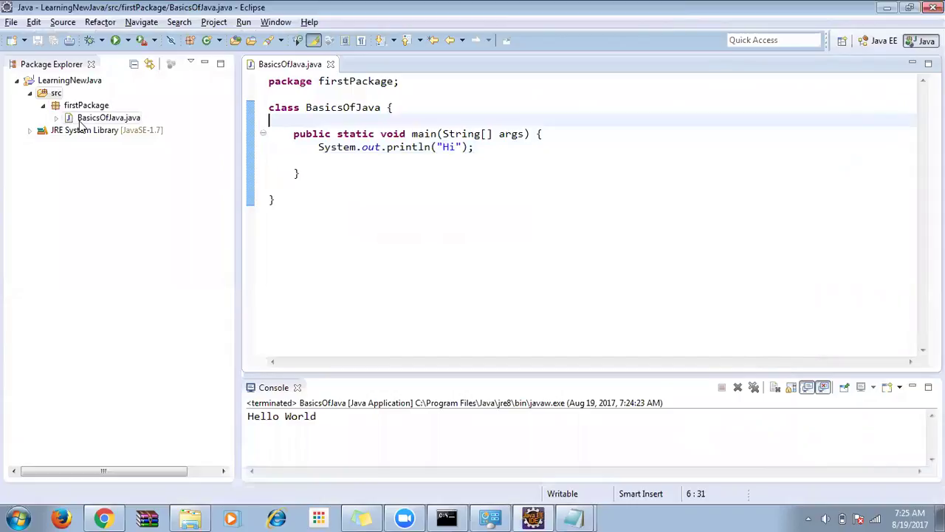
click(74, 109)
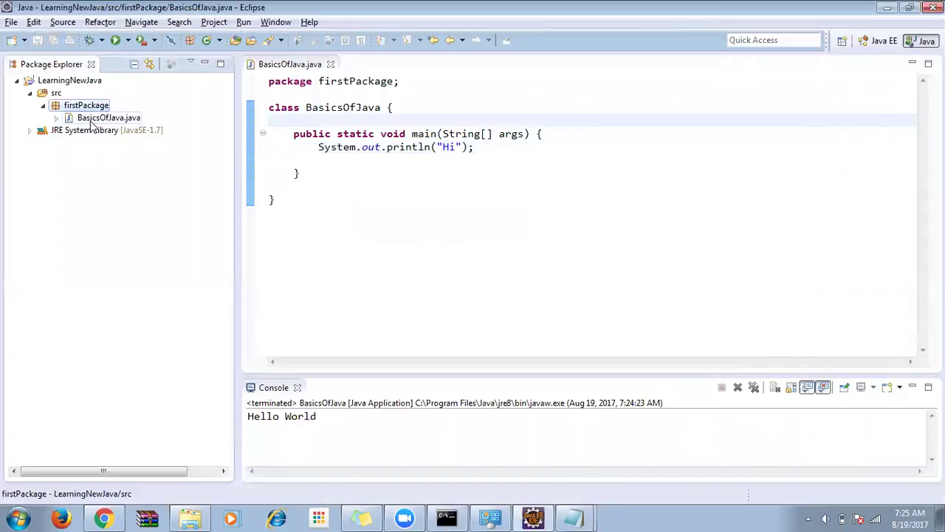
key(alt+Tab)
key(alt+Tab)
key(alt+Tab)
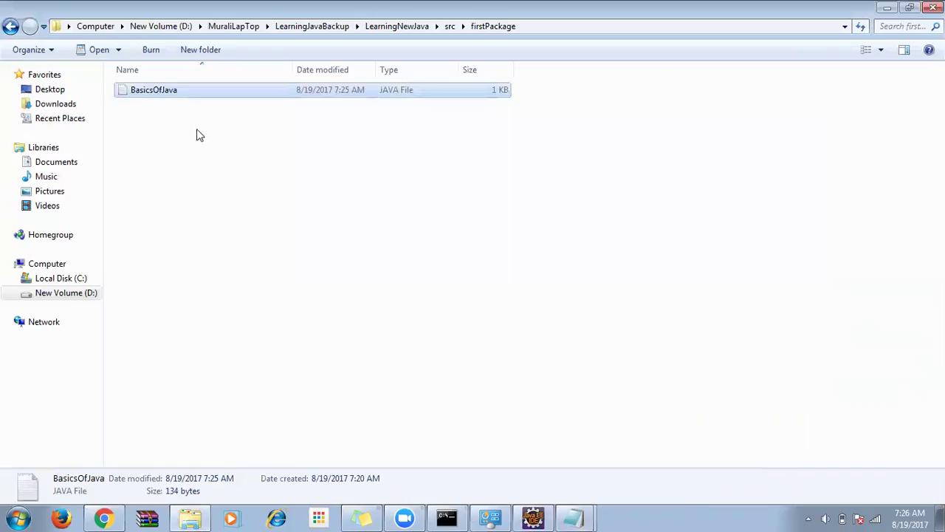
key(alt+Tab)
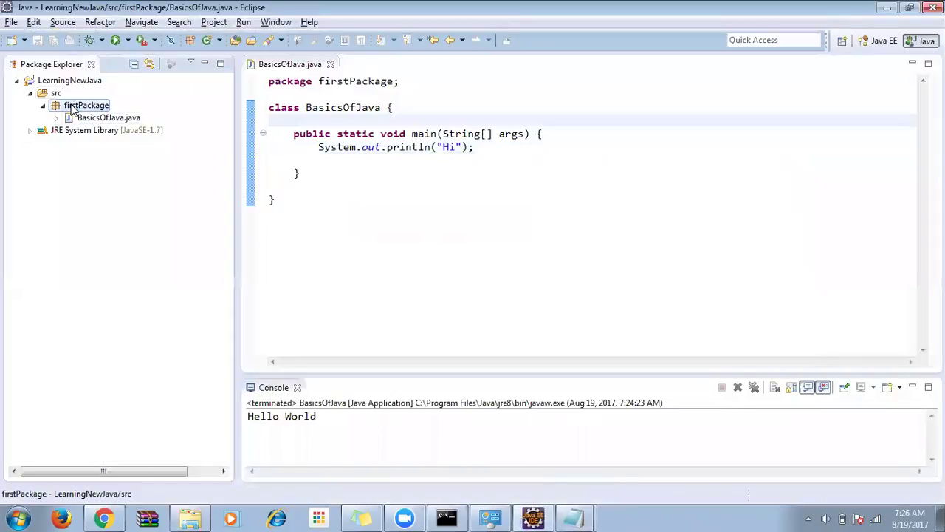
Create a public class named SeleniumSession in firstPackage with a public static void main method stub
right_click(77, 107)
mouse_move(148, 33)
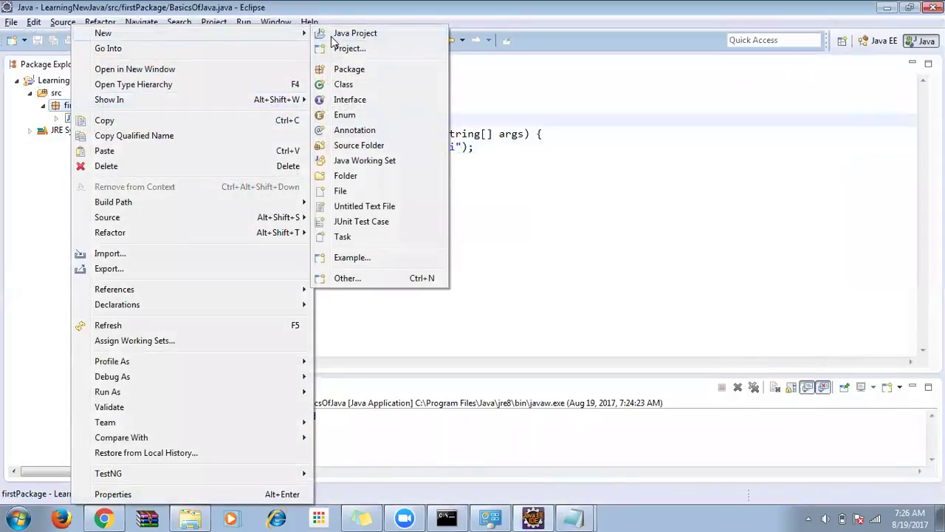
click(343, 84)
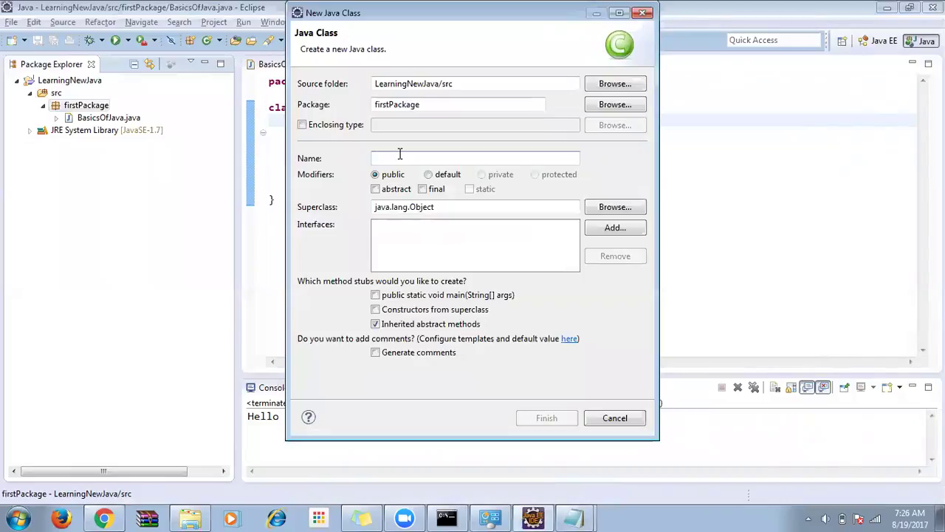
text(Seleni)
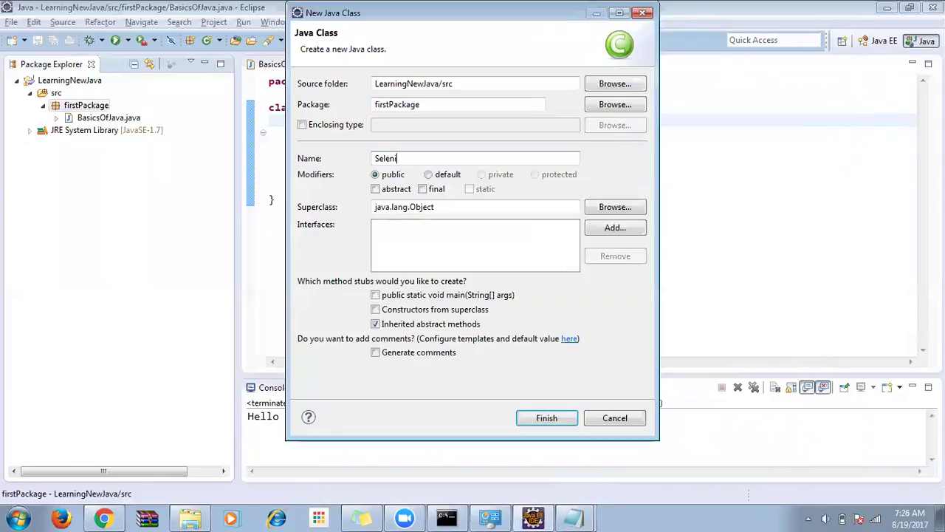
text(umSession)
click(443, 296)
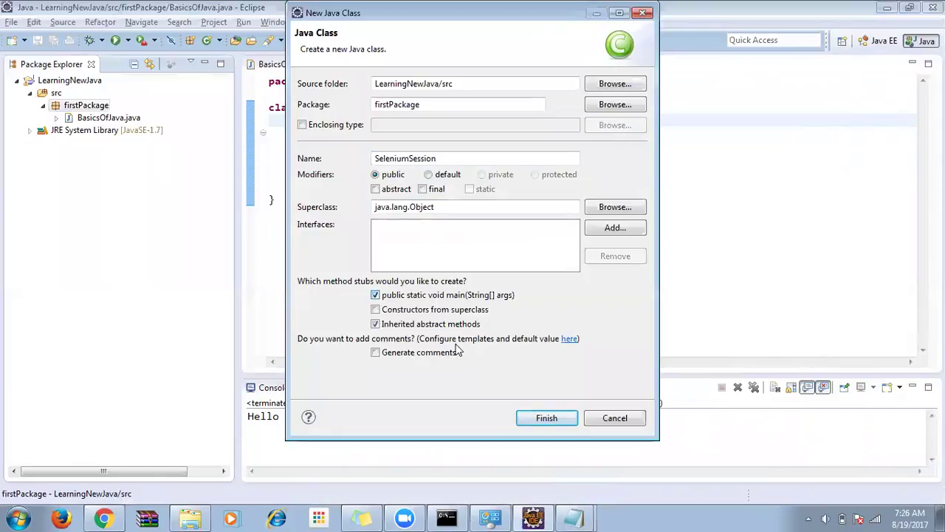
click(555, 419)
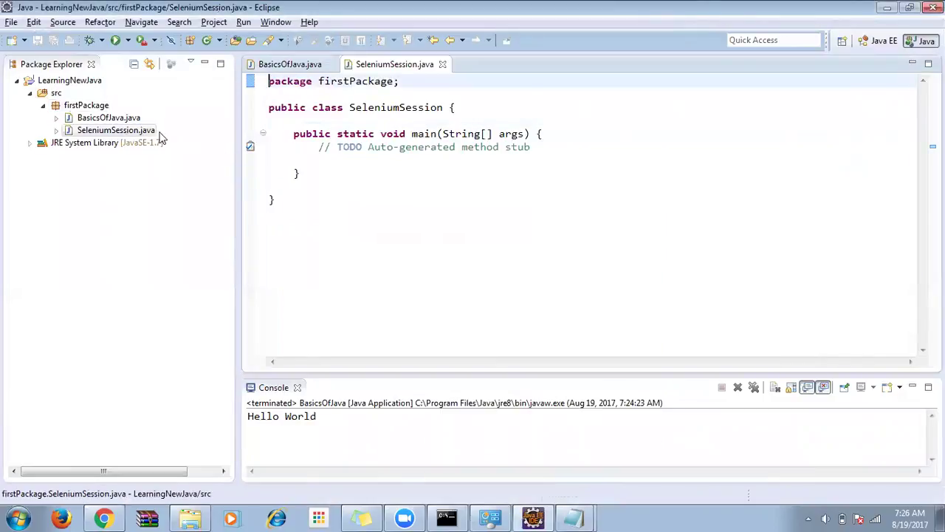
Locate the SeleniumSession source file in the firstPackage folder in Windows Explorer, view its code in Notepad and close it
click(132, 132)
key(alt+Tab)
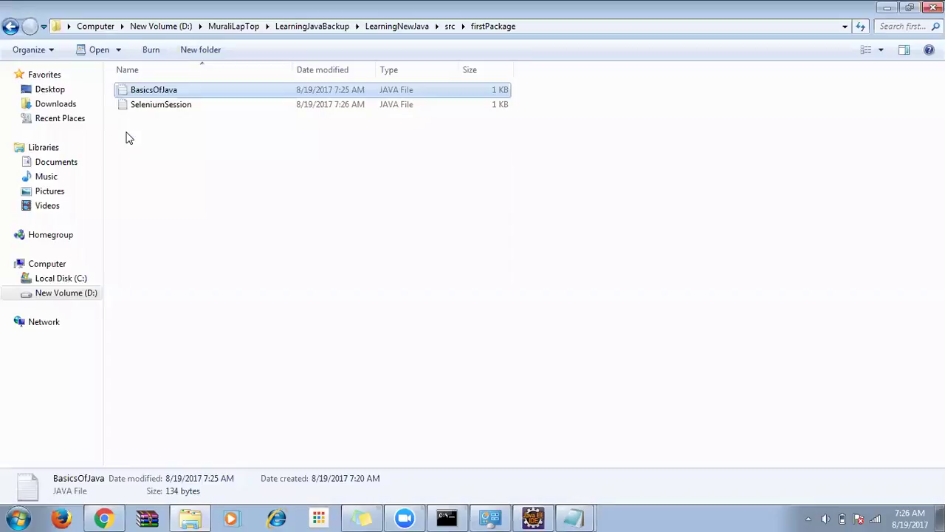
click(174, 107)
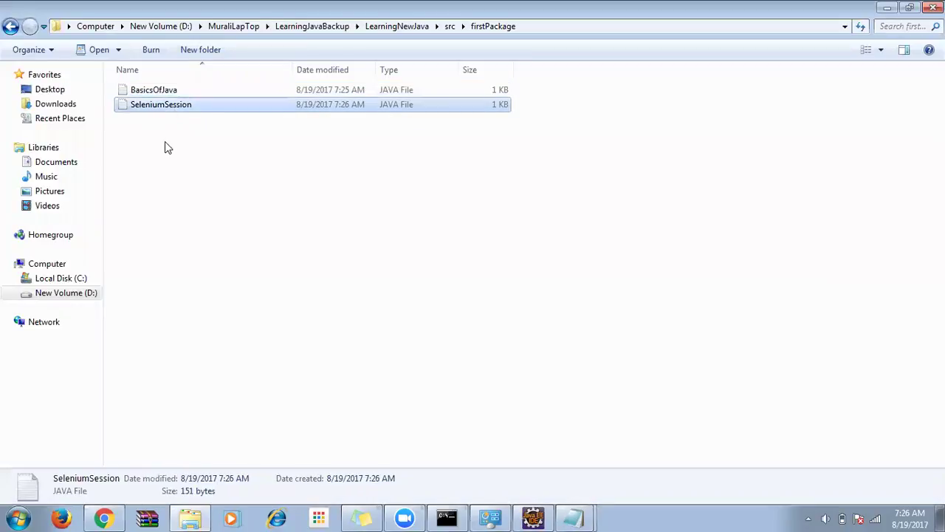
right_click(145, 108)
click(191, 129)
drag(350, 305, 204, 142)
click(645, 151)
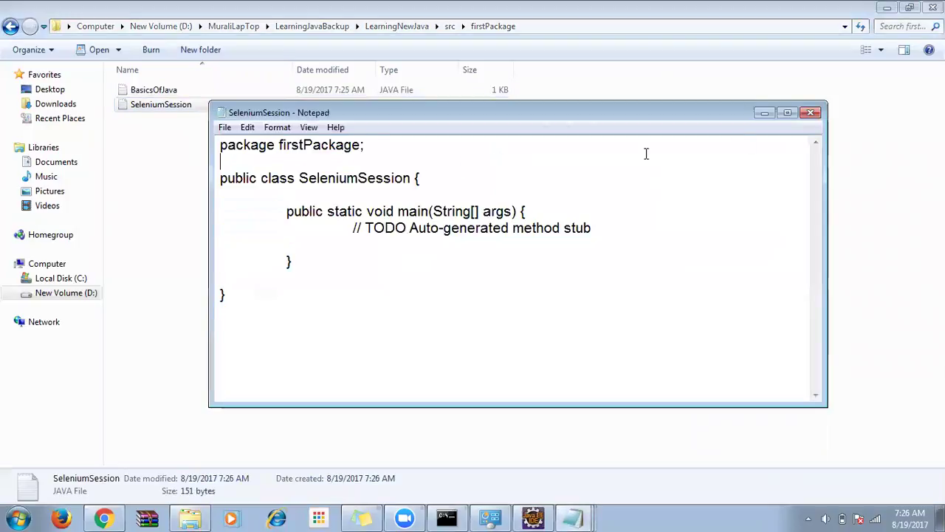
click(809, 114)
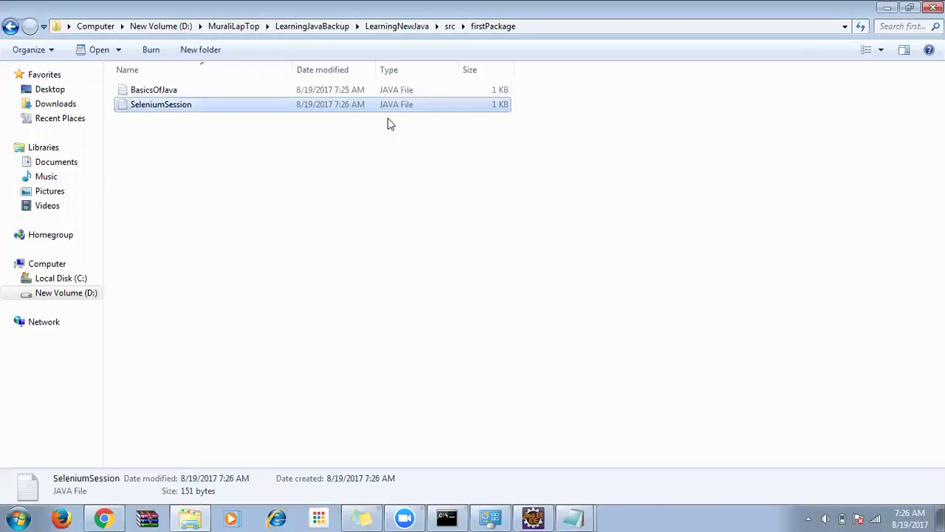
View the BasicsOfJava and SeleniumSession source files one after the other in WordPad, closing each one
click(157, 91)
double_click(157, 105)
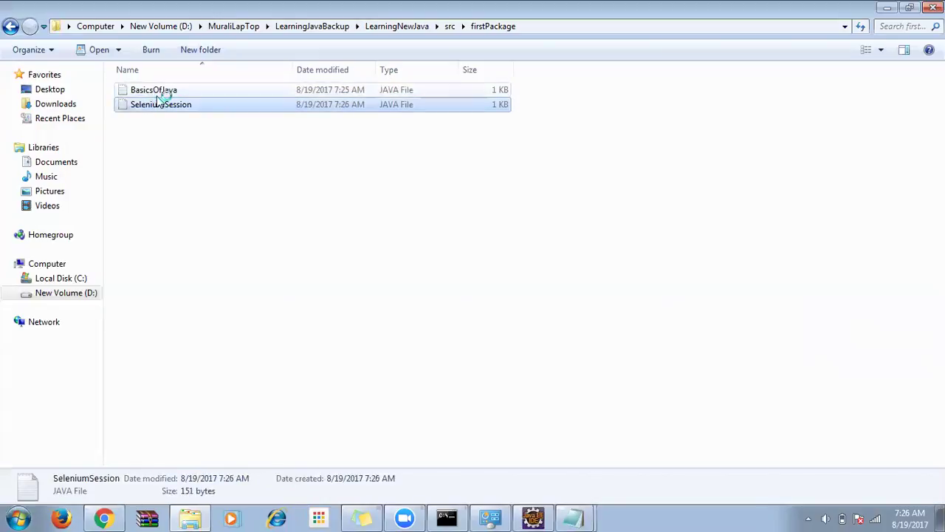
double_click(156, 91)
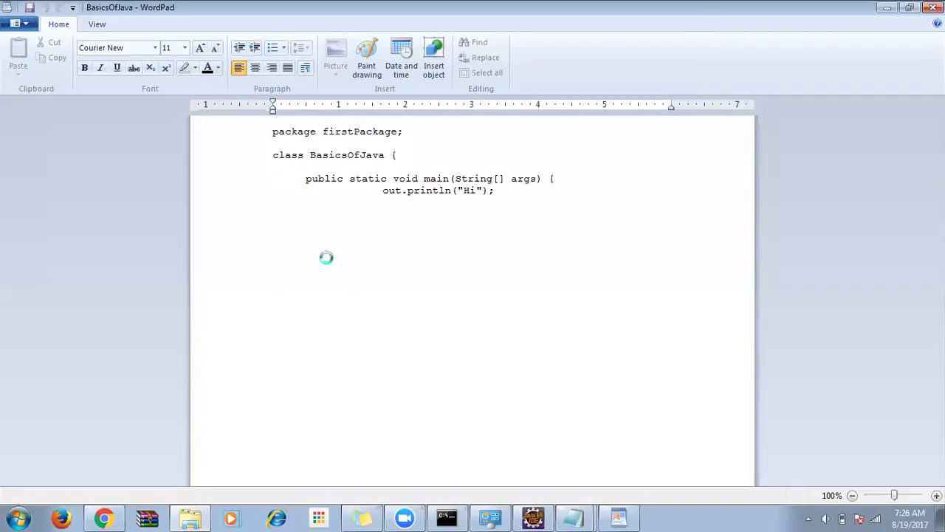
click(933, 8)
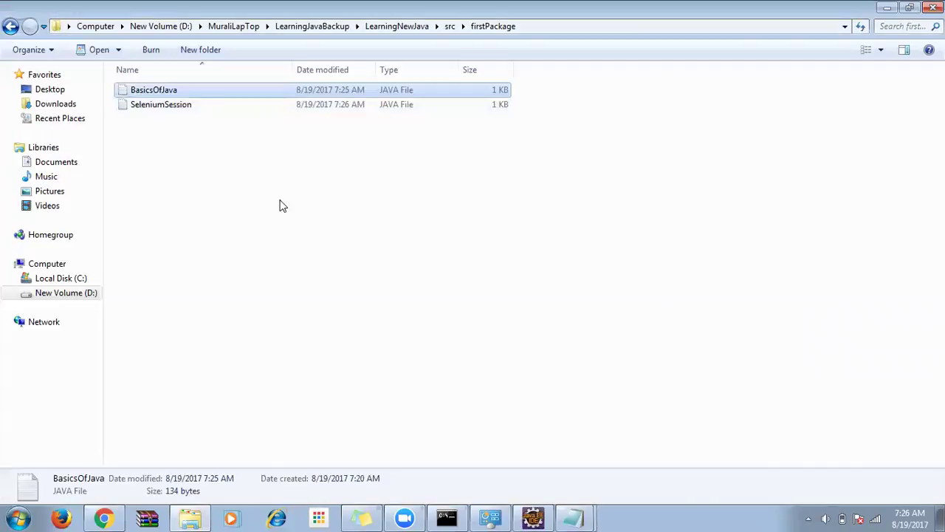
click(148, 105)
click(147, 89)
double_click(121, 104)
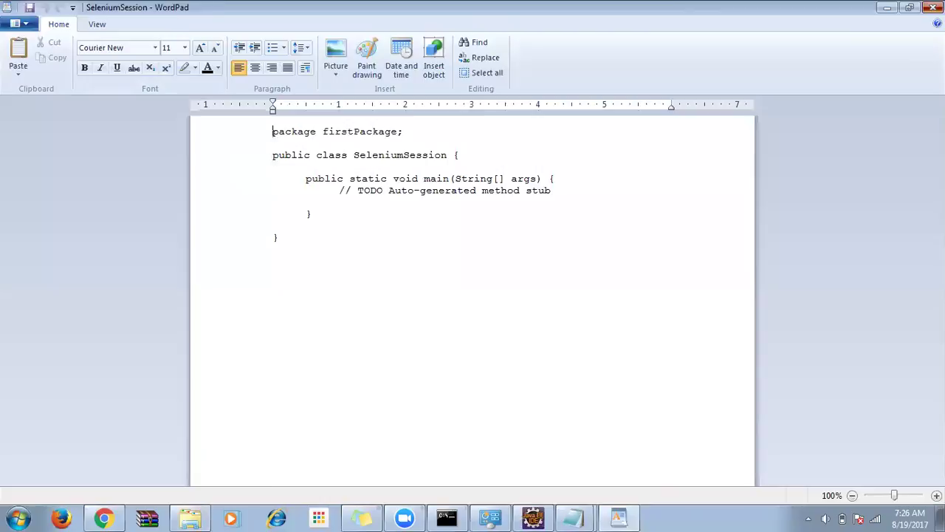
click(933, 7)
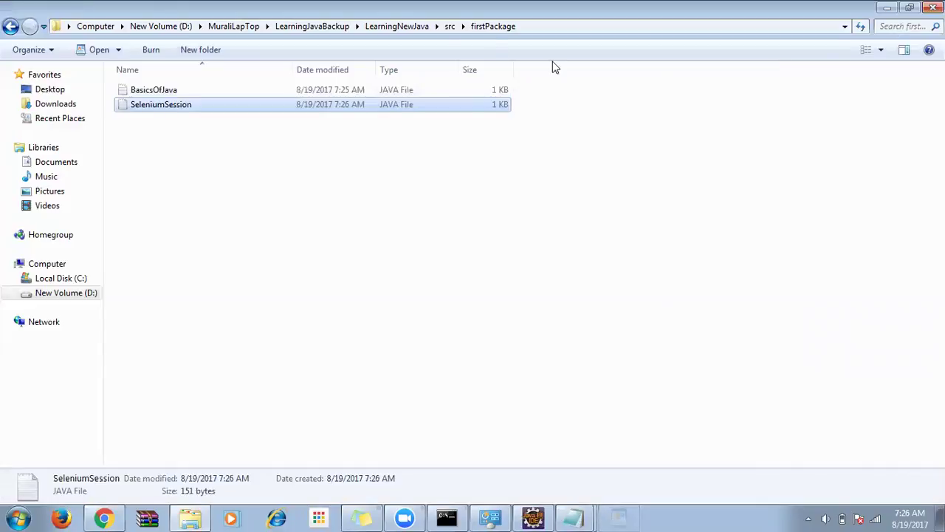
Browse to the project's bin\firstPackage folder and inspect the compiled SeleniumSession.class and BasicsOfJava.class files
click(404, 26)
double_click(135, 103)
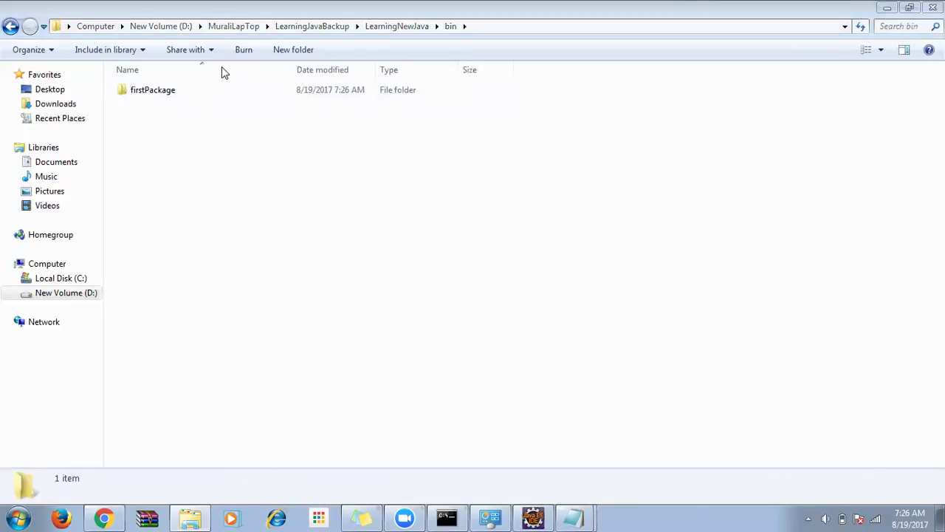
click(155, 96)
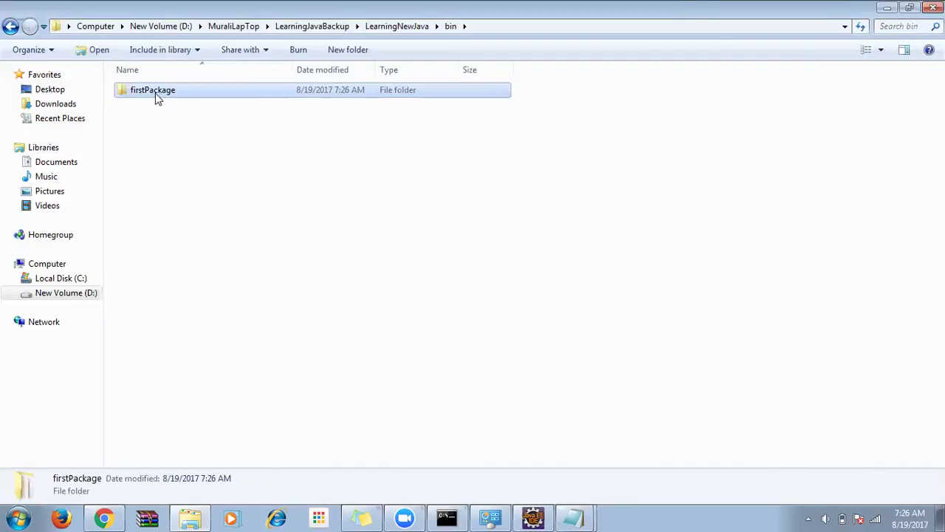
double_click(156, 97)
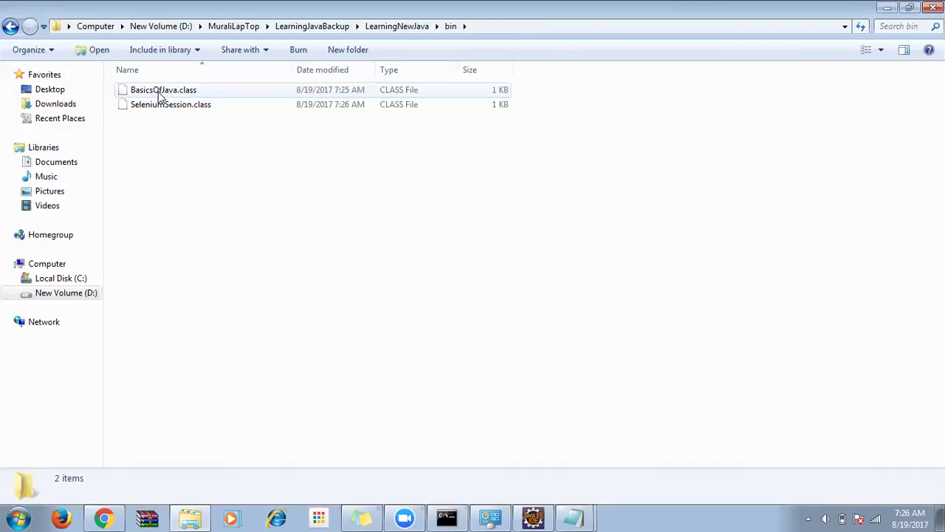
click(202, 104)
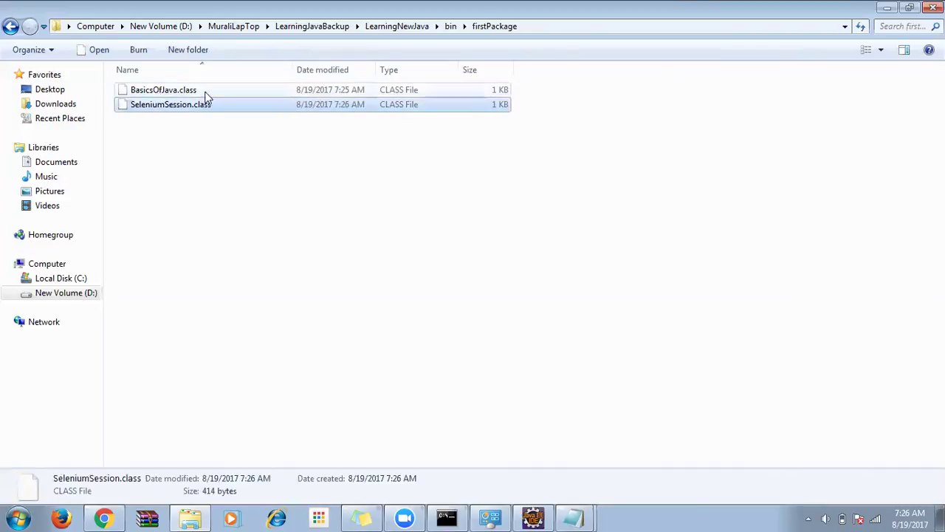
click(422, 91)
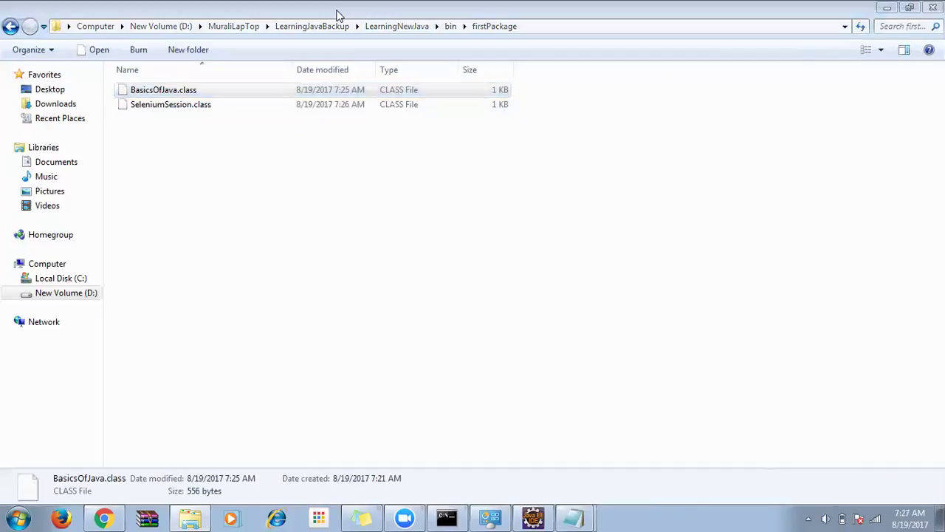
Try to open SeleniumSession.class, cancel the program choice and compare the two class files in the folder
click(165, 109)
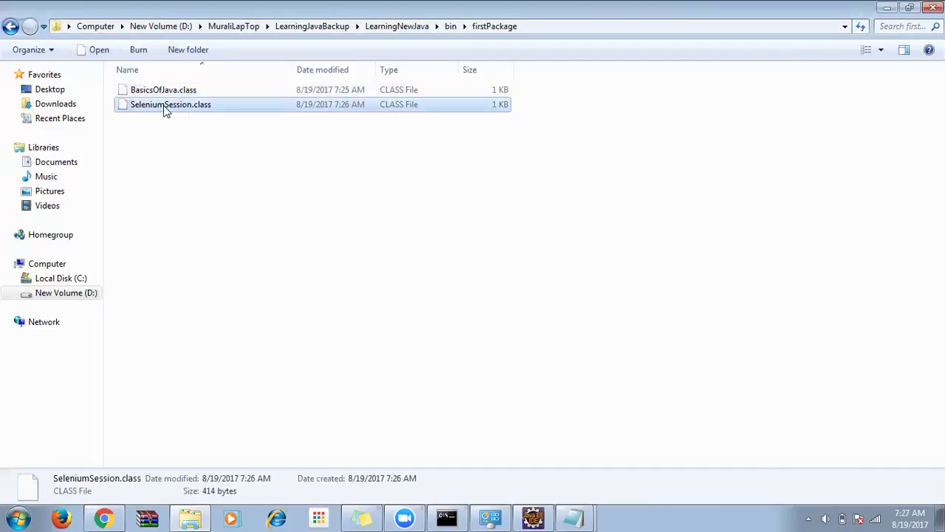
right_click(165, 109)
click(195, 119)
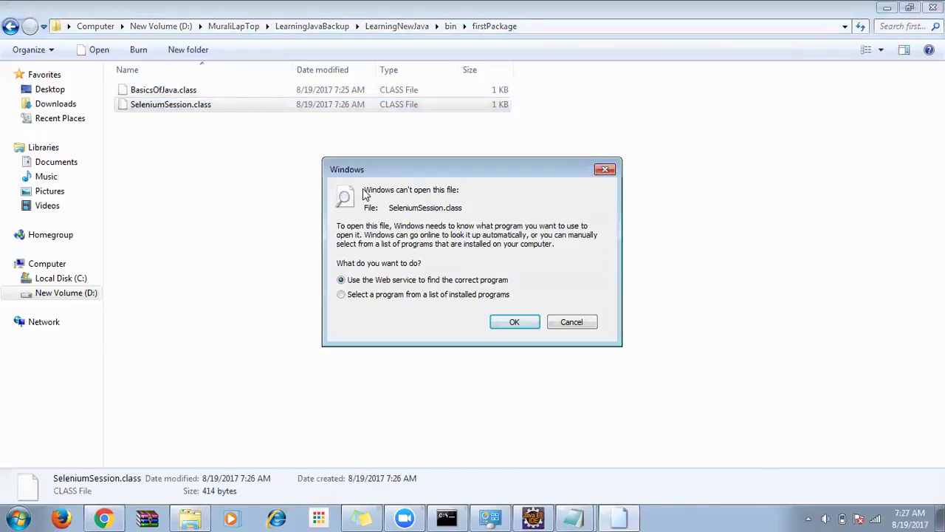
click(583, 324)
click(181, 91)
click(177, 105)
key(Up)
click(171, 107)
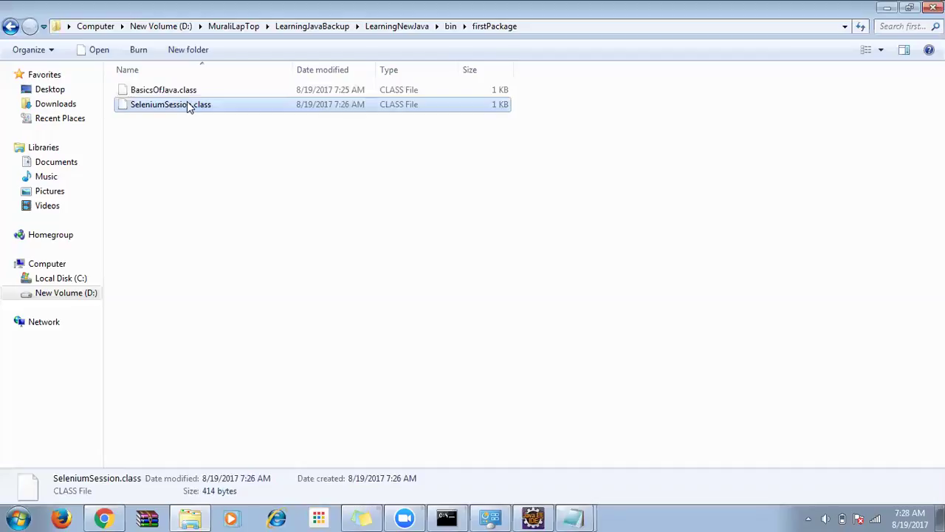
Switch to Eclipse and review the SeleniumSession and BasicsOfJava code along with the project and src entries in the tree
key(alt+Tab)
click(318, 186)
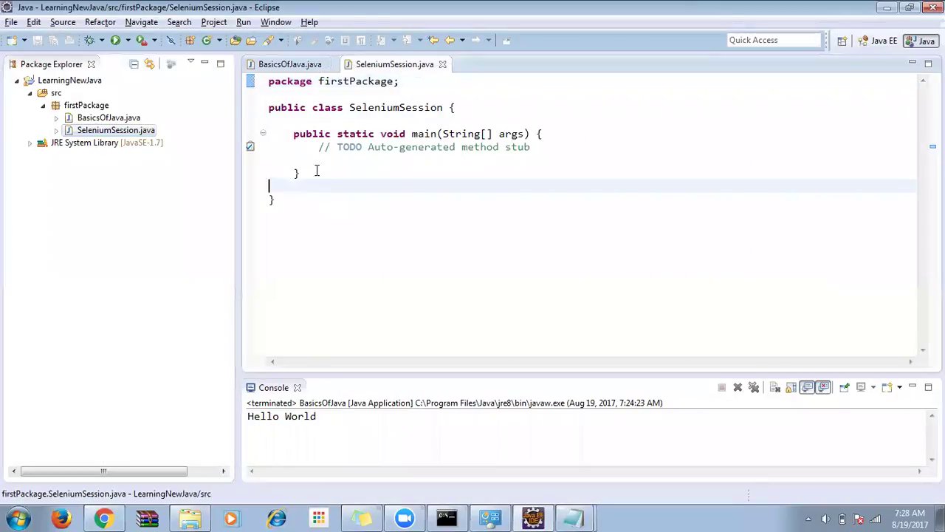
click(318, 158)
double_click(109, 120)
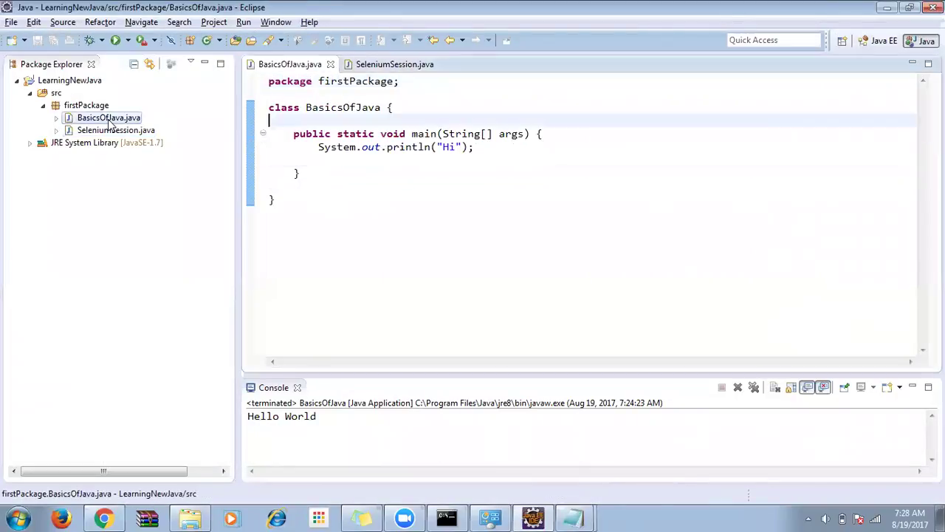
click(318, 147)
click(70, 80)
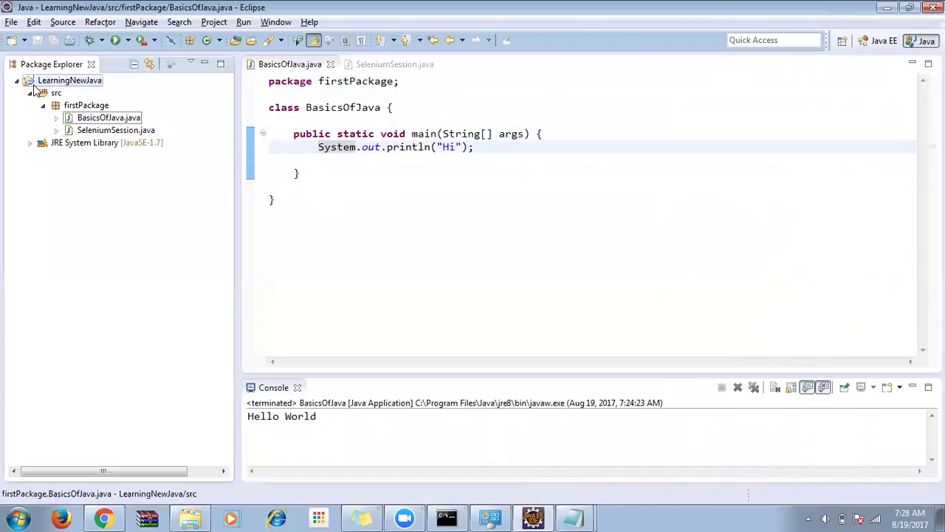
click(56, 92)
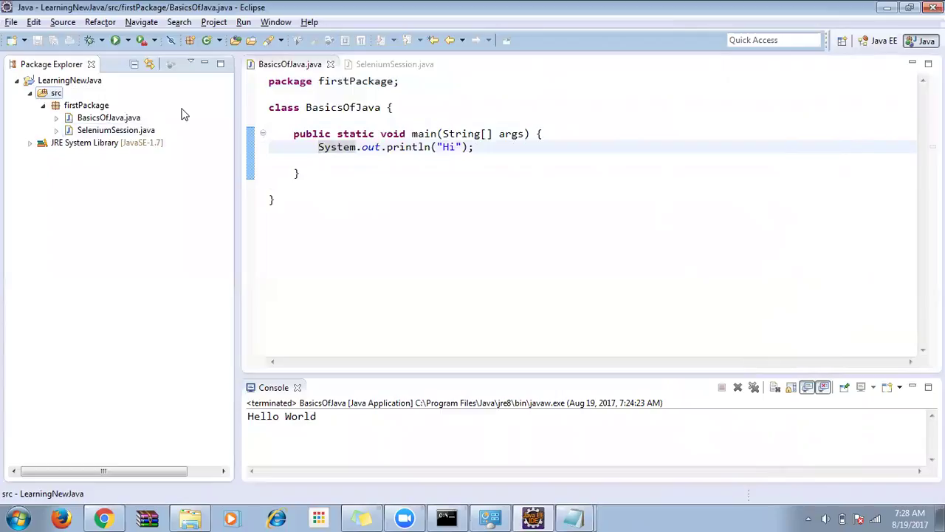
click(296, 171)
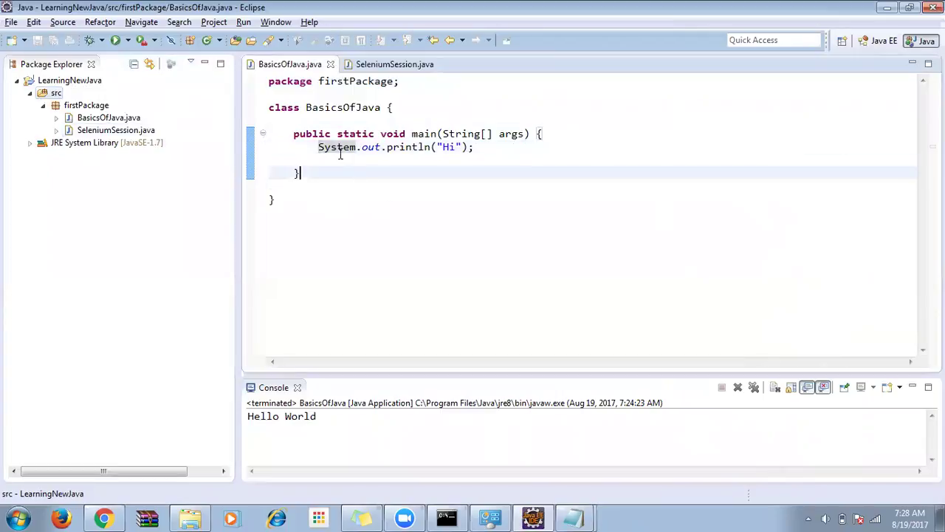
click(321, 148)
click(288, 157)
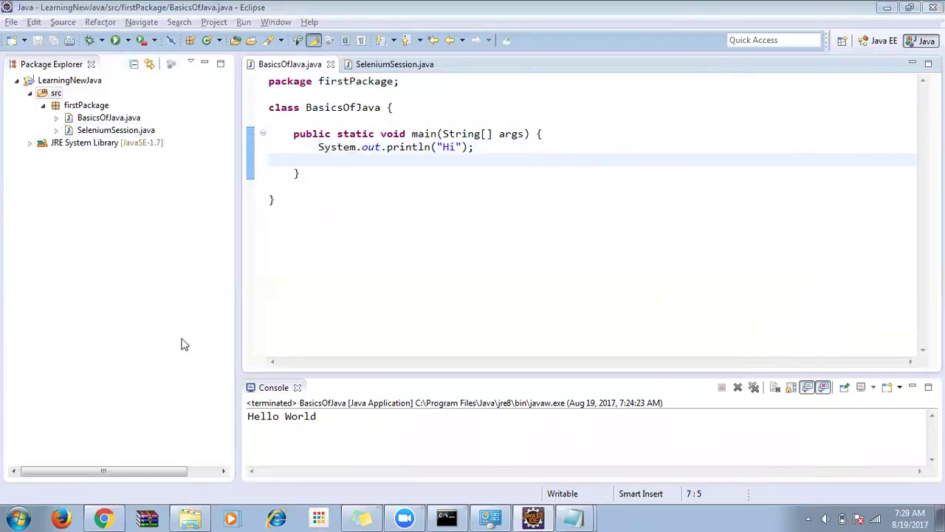
Launch Paint and switch to the Chrome window showing the Eclipse Kepler SR2 packages page
click(20, 517)
click(78, 98)
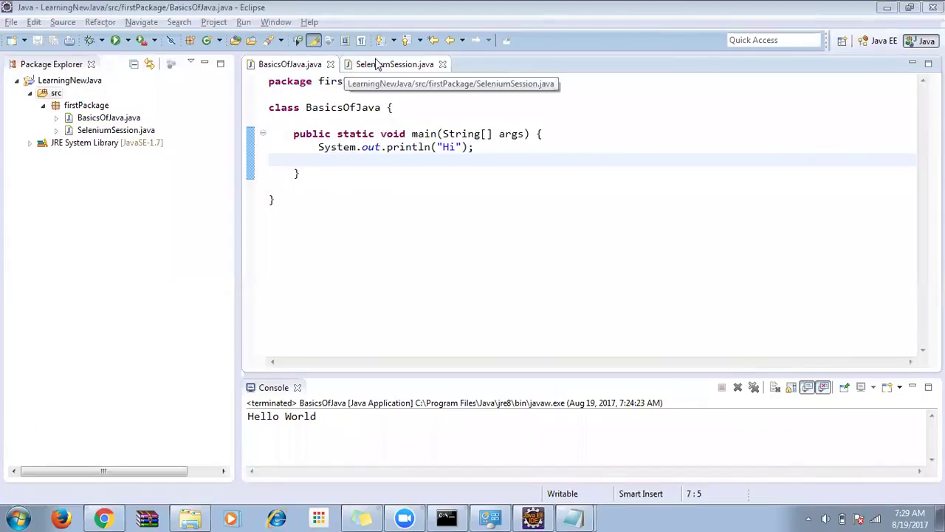
key(alt+Tab)
key(alt+Tab)
key(alt+Tab)
key(alt+Tab)
key(alt+Tab)
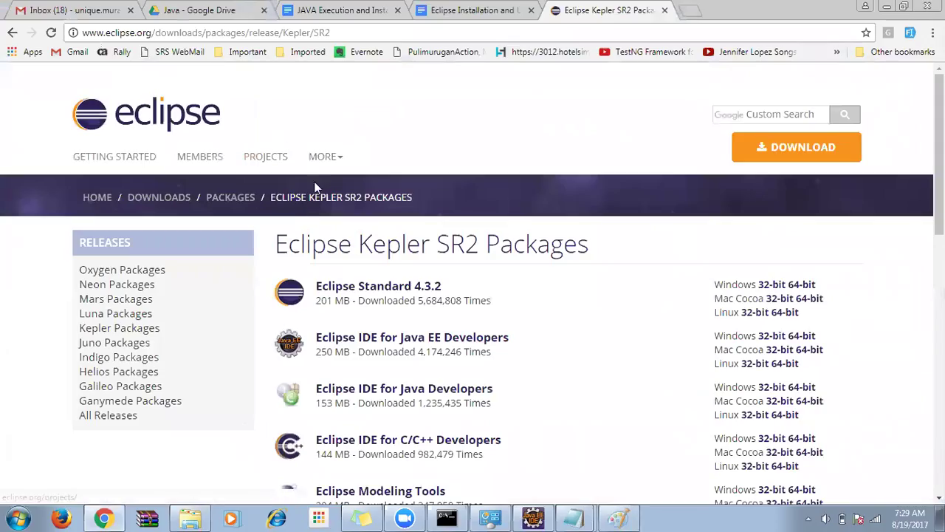
Review the JAVA Execution and Installation Process document from the java -version check through JDK download to the Path environment variable settings
click(340, 11)
scroll(144, 265, down, 3)
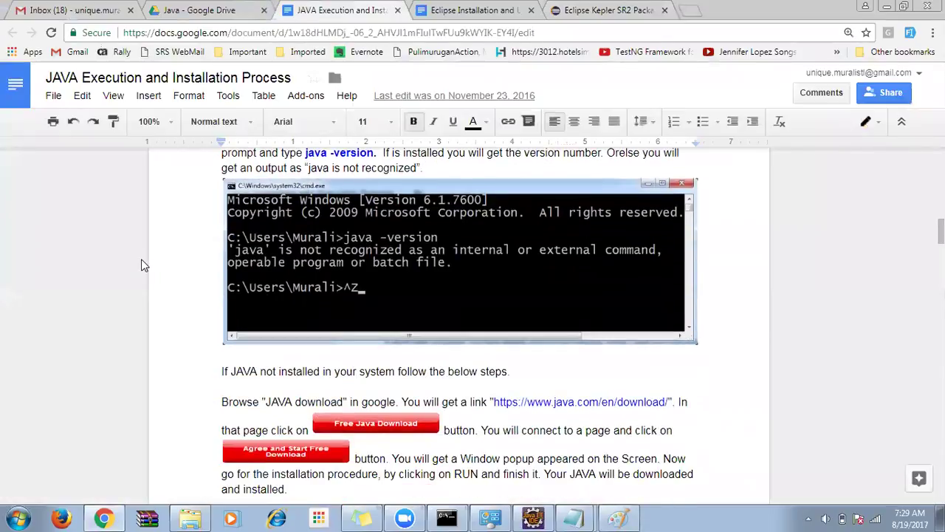
scroll(144, 264, down, 5)
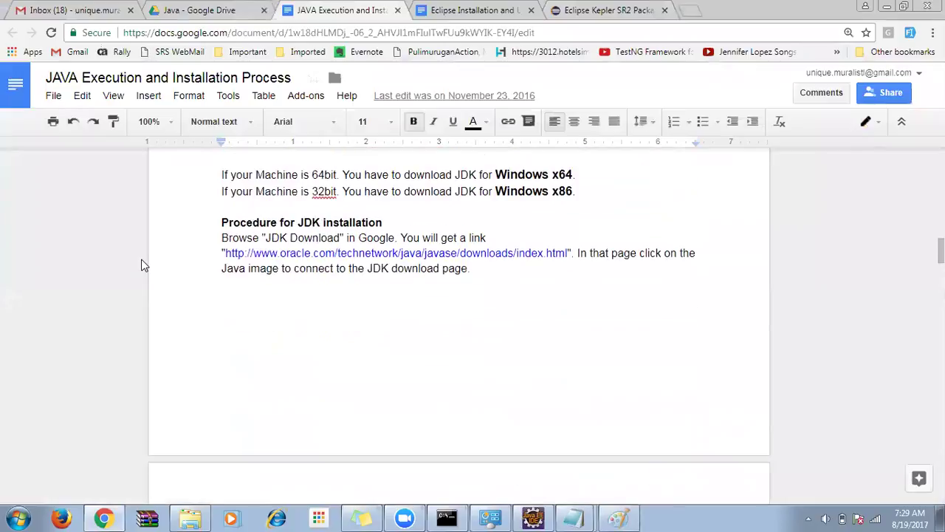
scroll(144, 265, down, 1)
scroll(314, 183, down, 9)
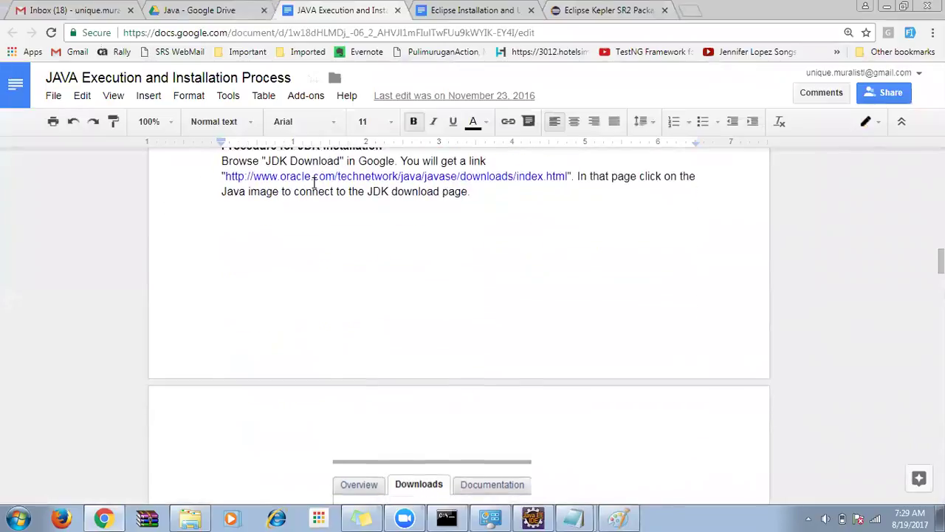
scroll(314, 184, down, 12)
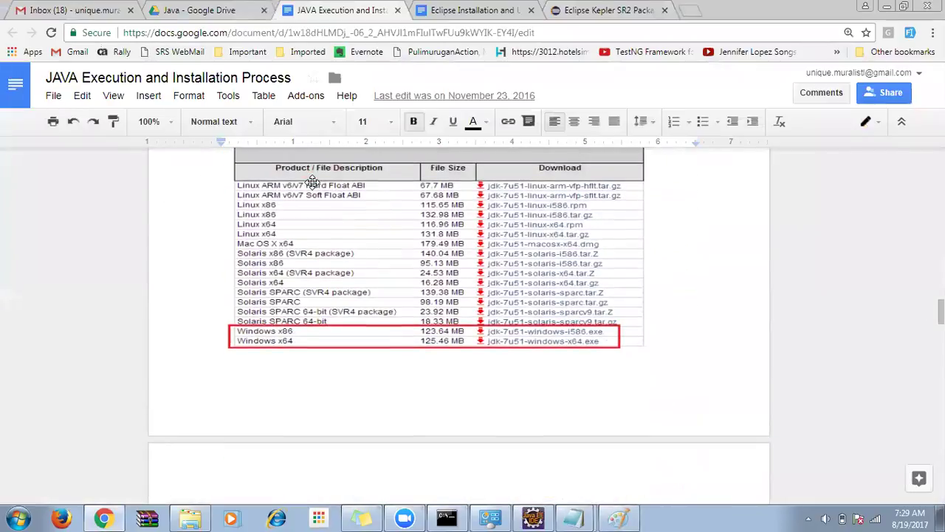
scroll(312, 183, down, 10)
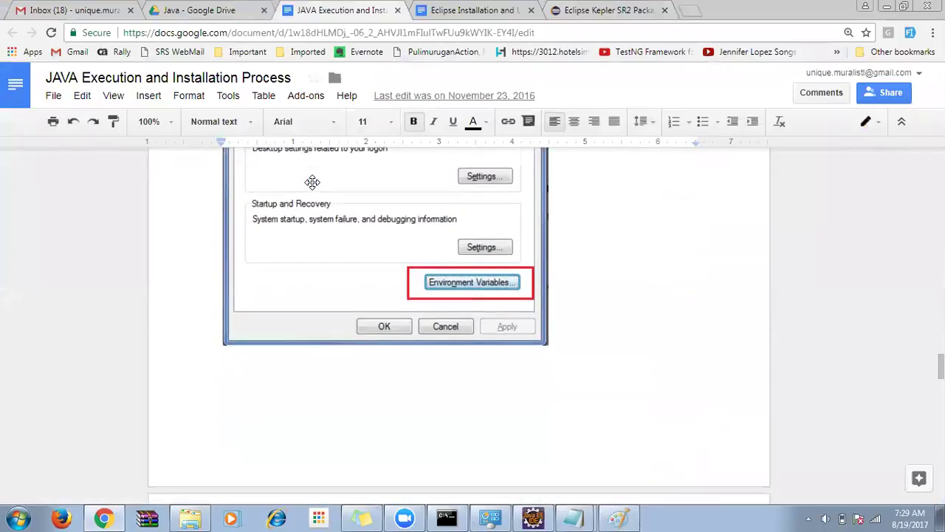
scroll(314, 184, down, 5)
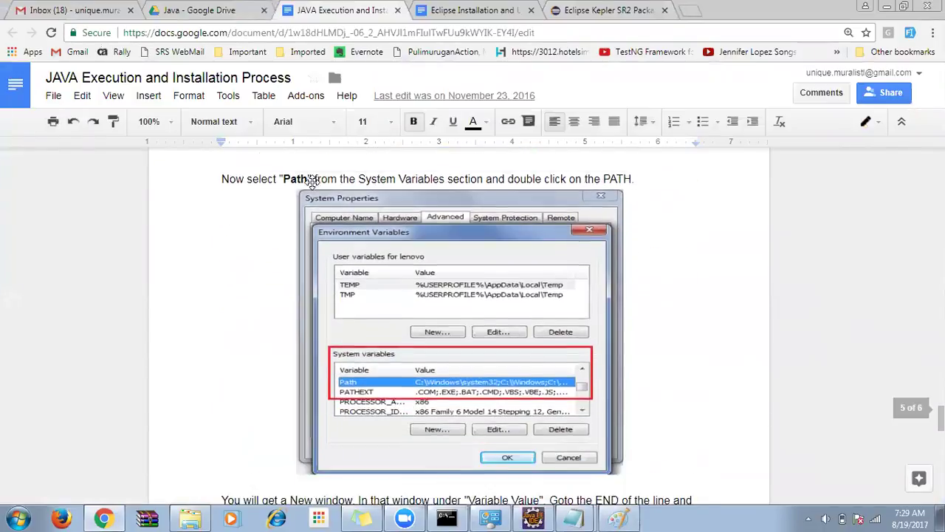
scroll(312, 183, down, 10)
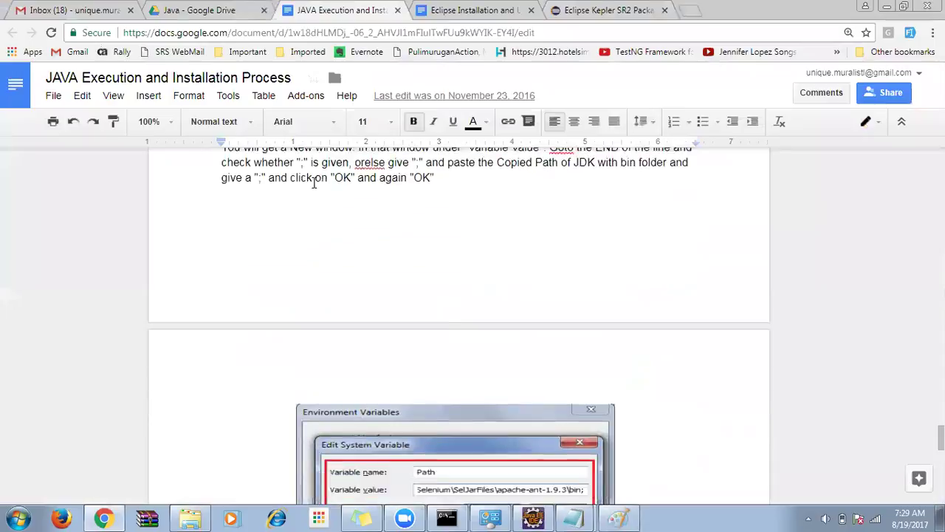
scroll(312, 183, down, 5)
scroll(313, 183, up, 4)
Open the Eclipse Installation and Usage document and review the Eclipse kepler download instructions and the Eclipse IDE for Java EE Developers package
click(452, 7)
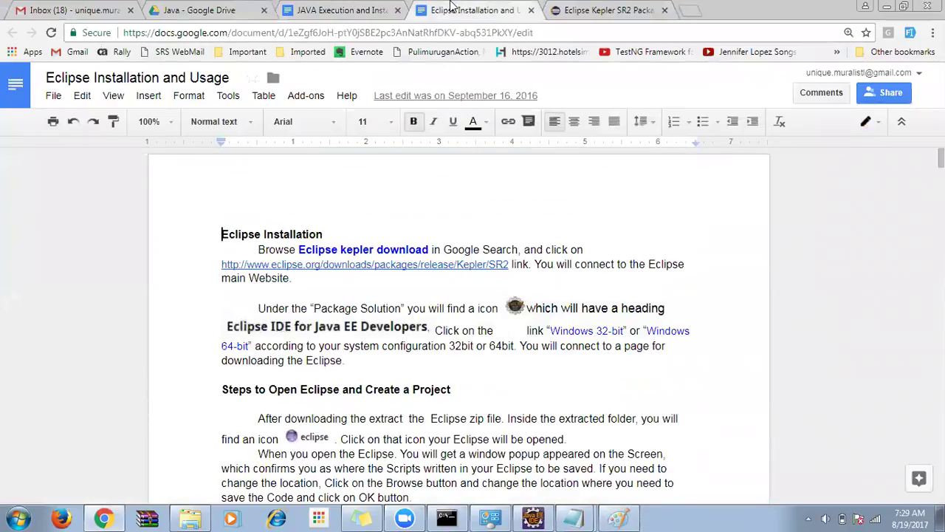
drag(300, 247, 426, 249)
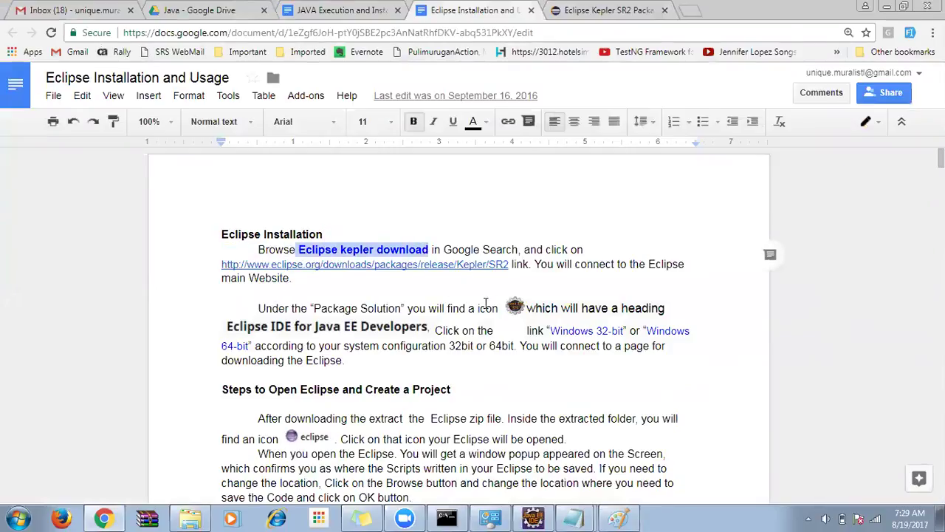
click(515, 305)
scroll(327, 288, down, 3)
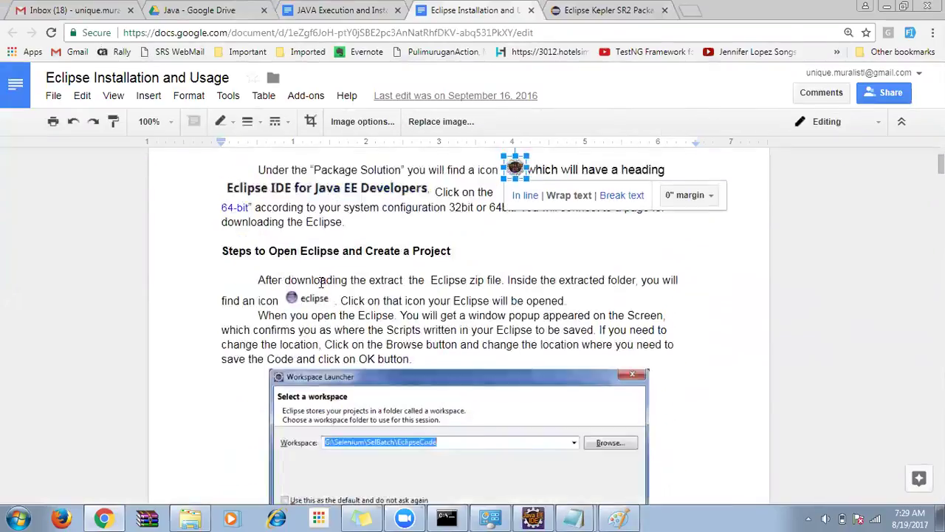
click(231, 190)
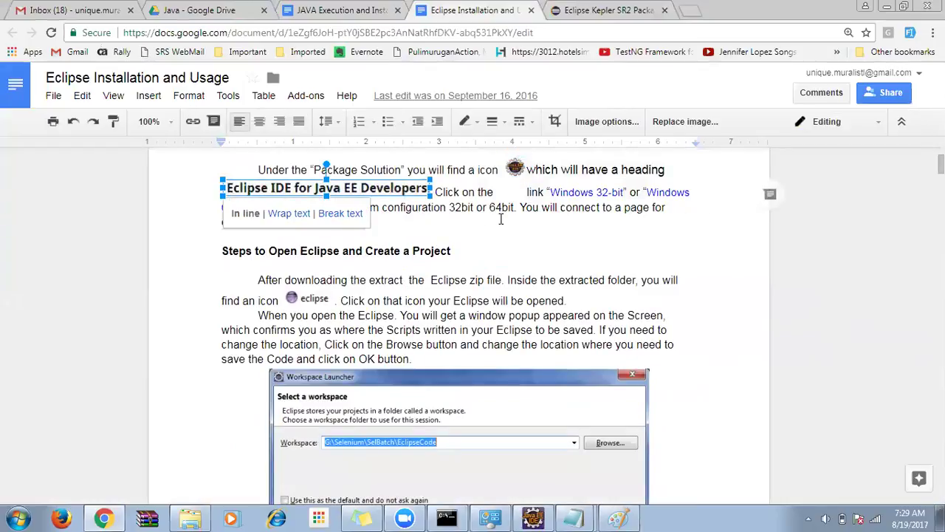
click(501, 219)
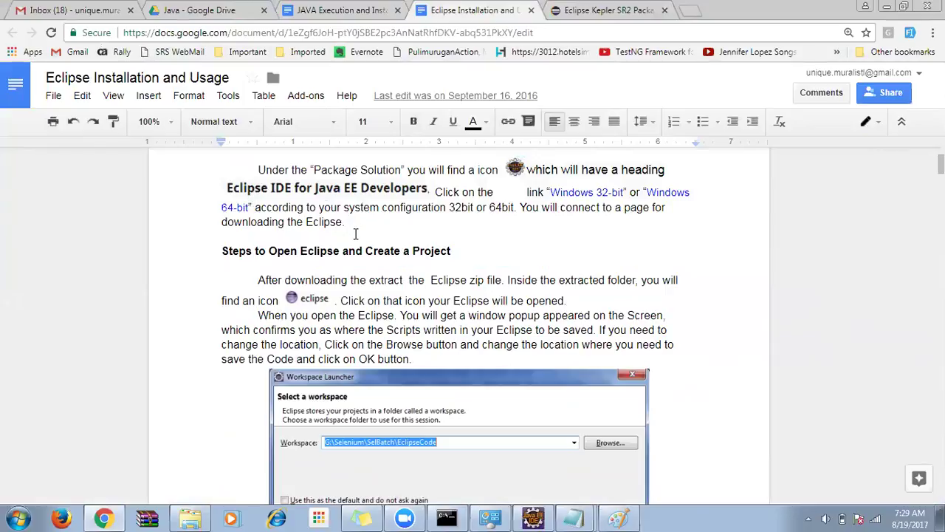
Examine the Steps to Open Eclipse and Create a Project section, including the eclipse icon and the workspace selection instructions
scroll(355, 234, down, 2)
scroll(347, 251, up, 1)
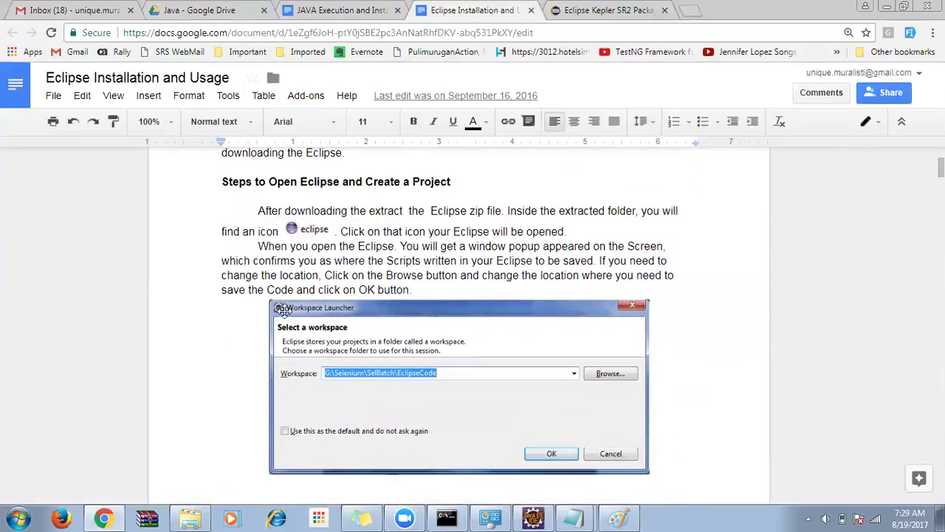
click(303, 230)
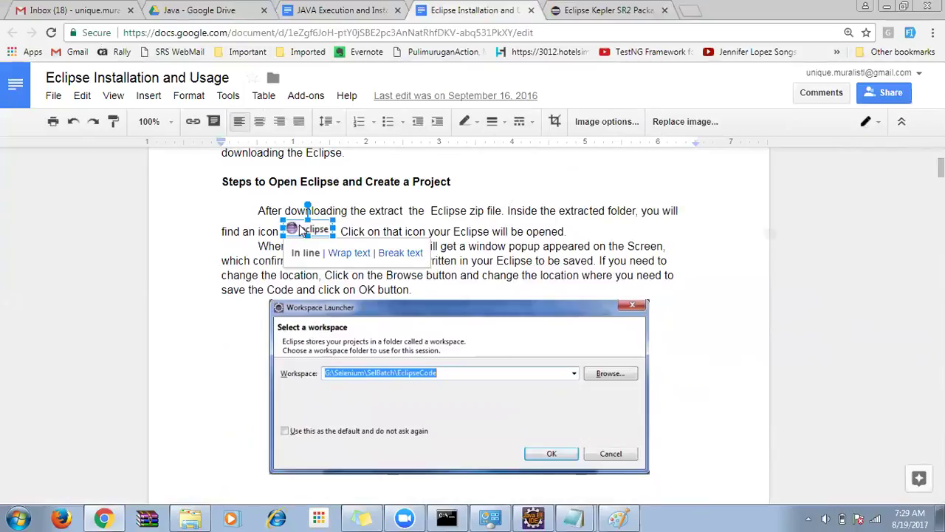
click(509, 246)
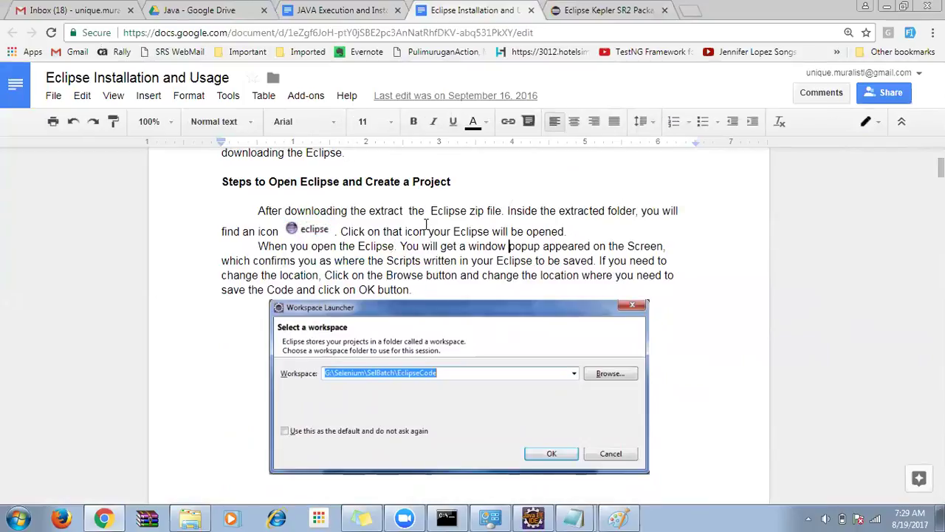